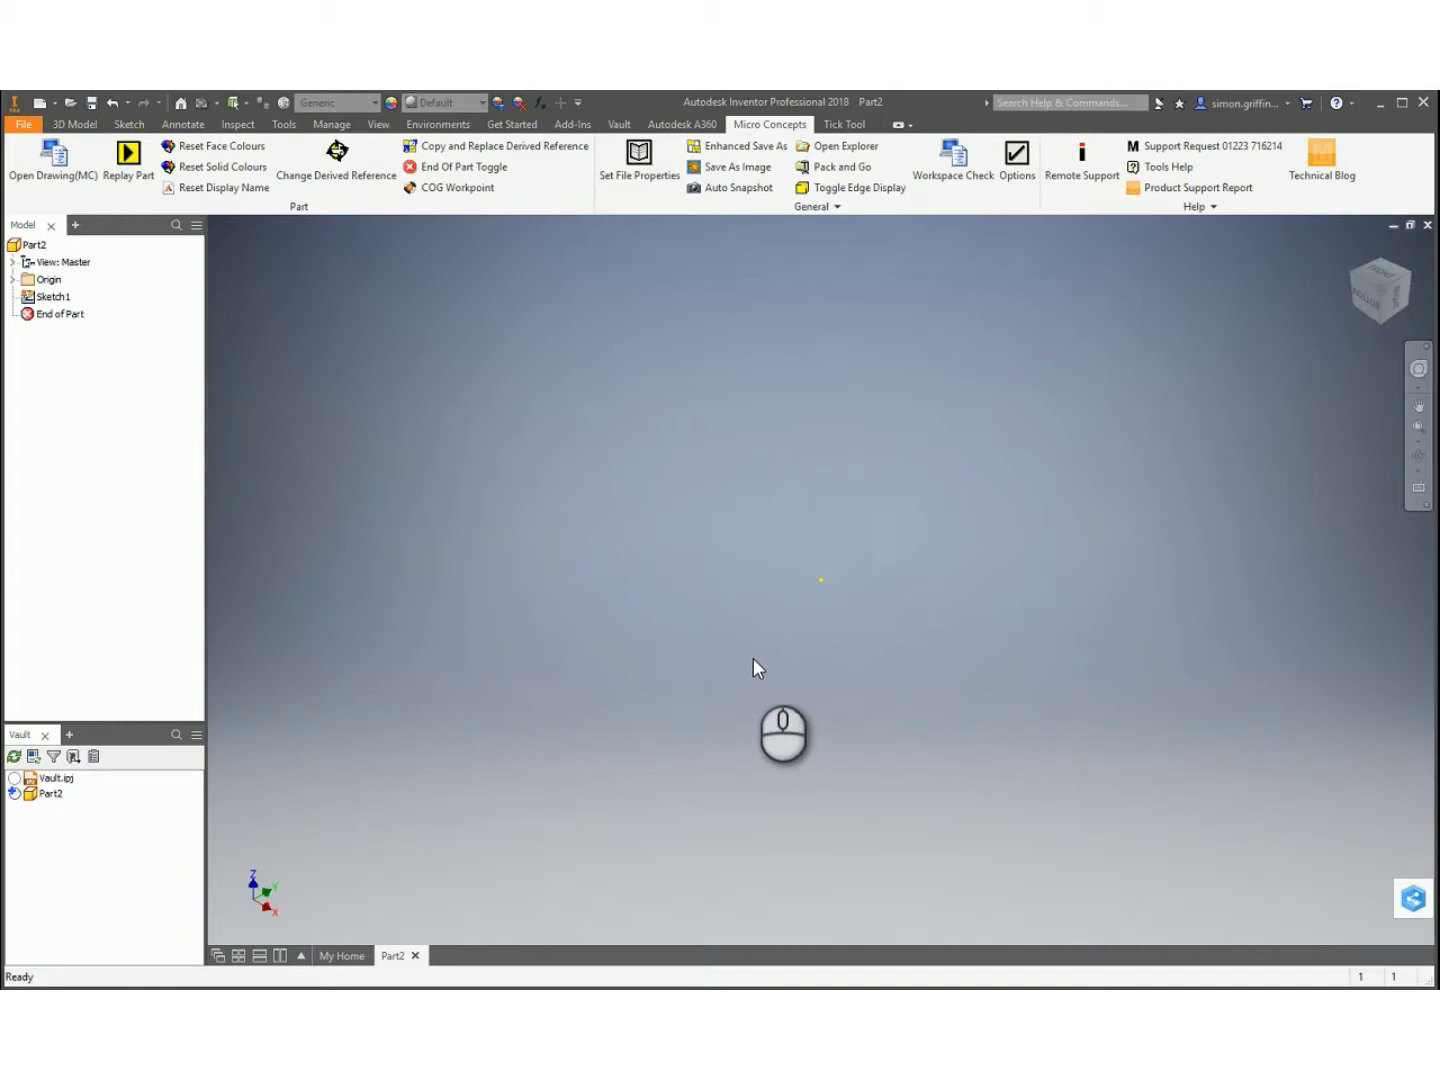
Review the fields offered for Part2 in Set File Properties, leaving them empty.
left_click(640, 170)
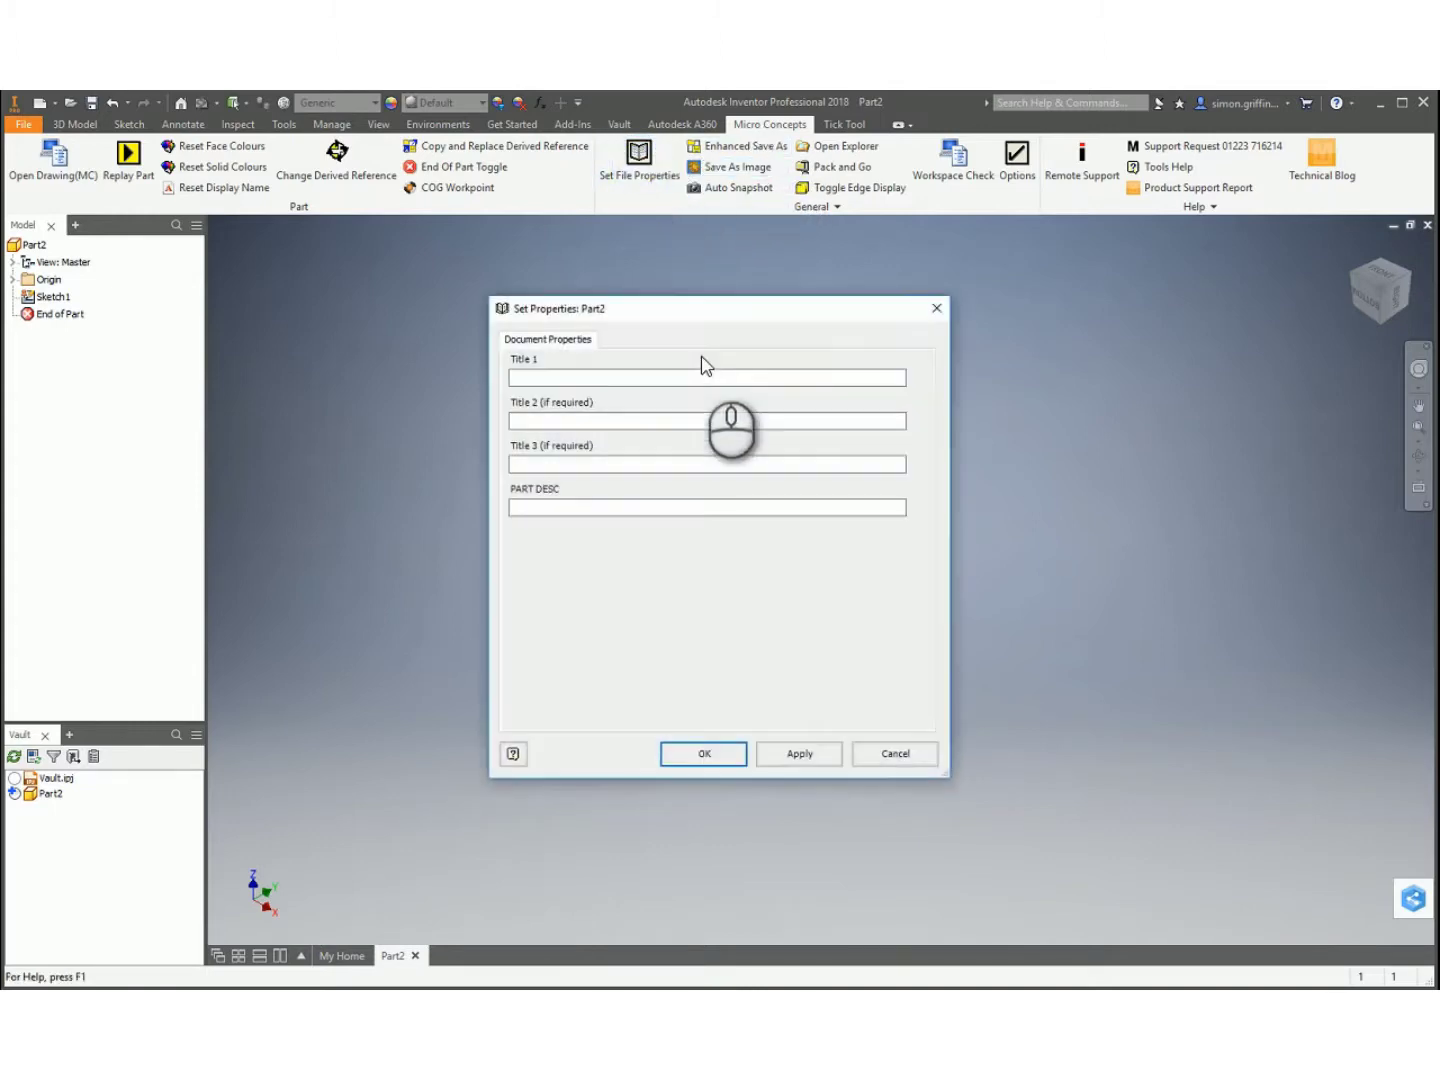
left_click(611, 509)
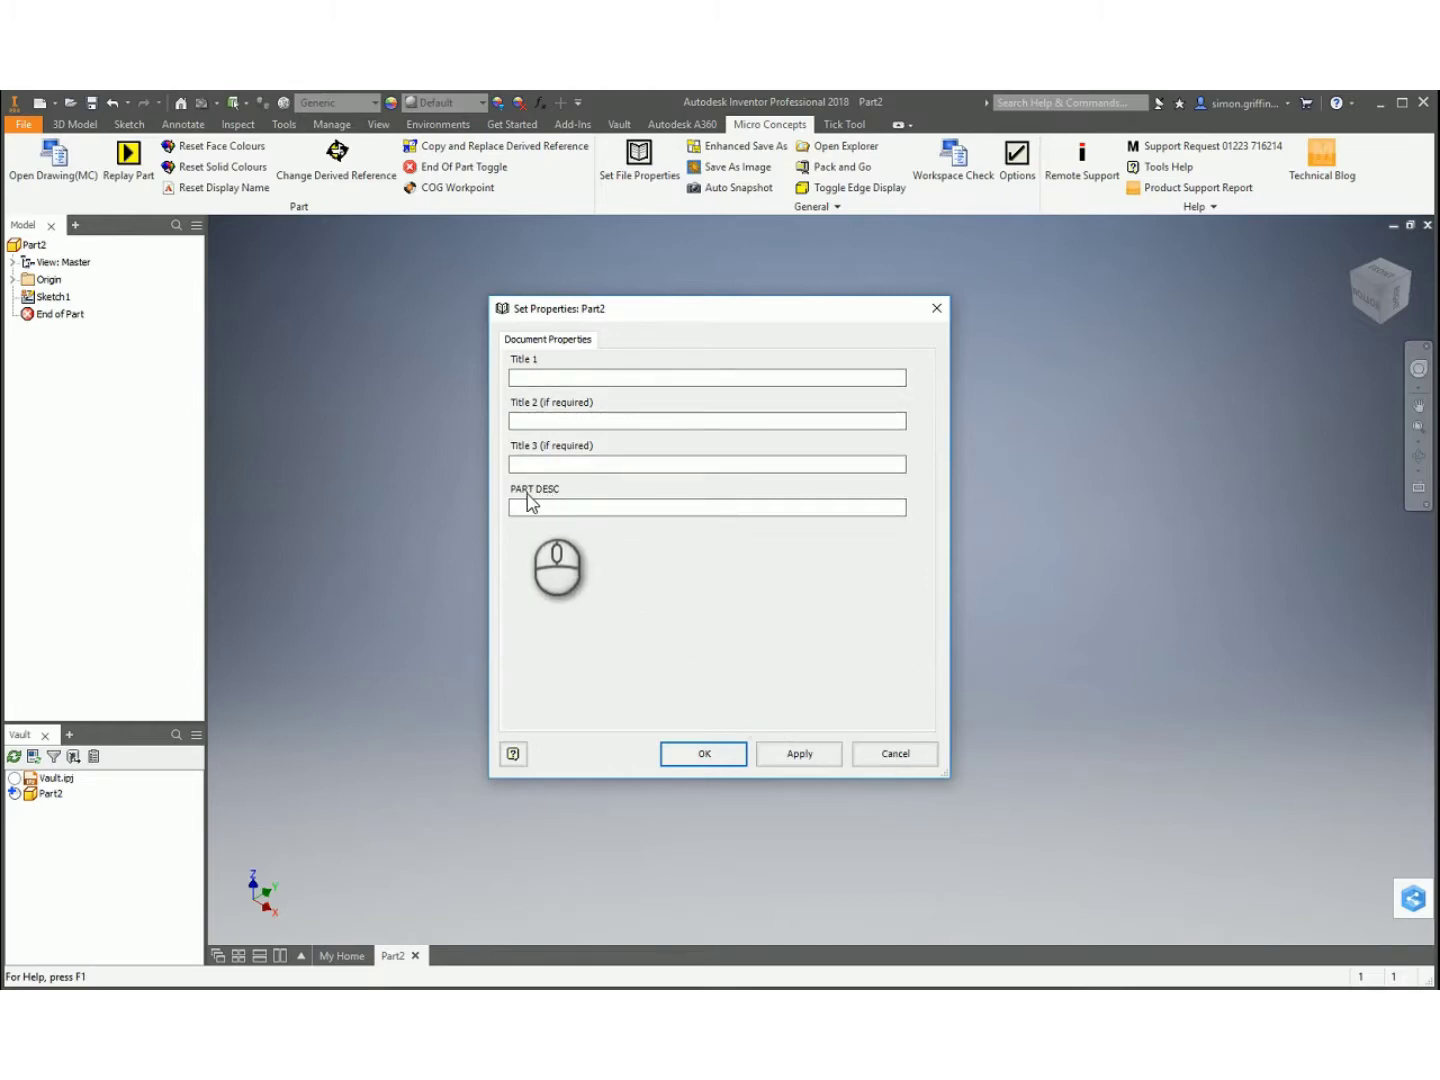
left_click(892, 757)
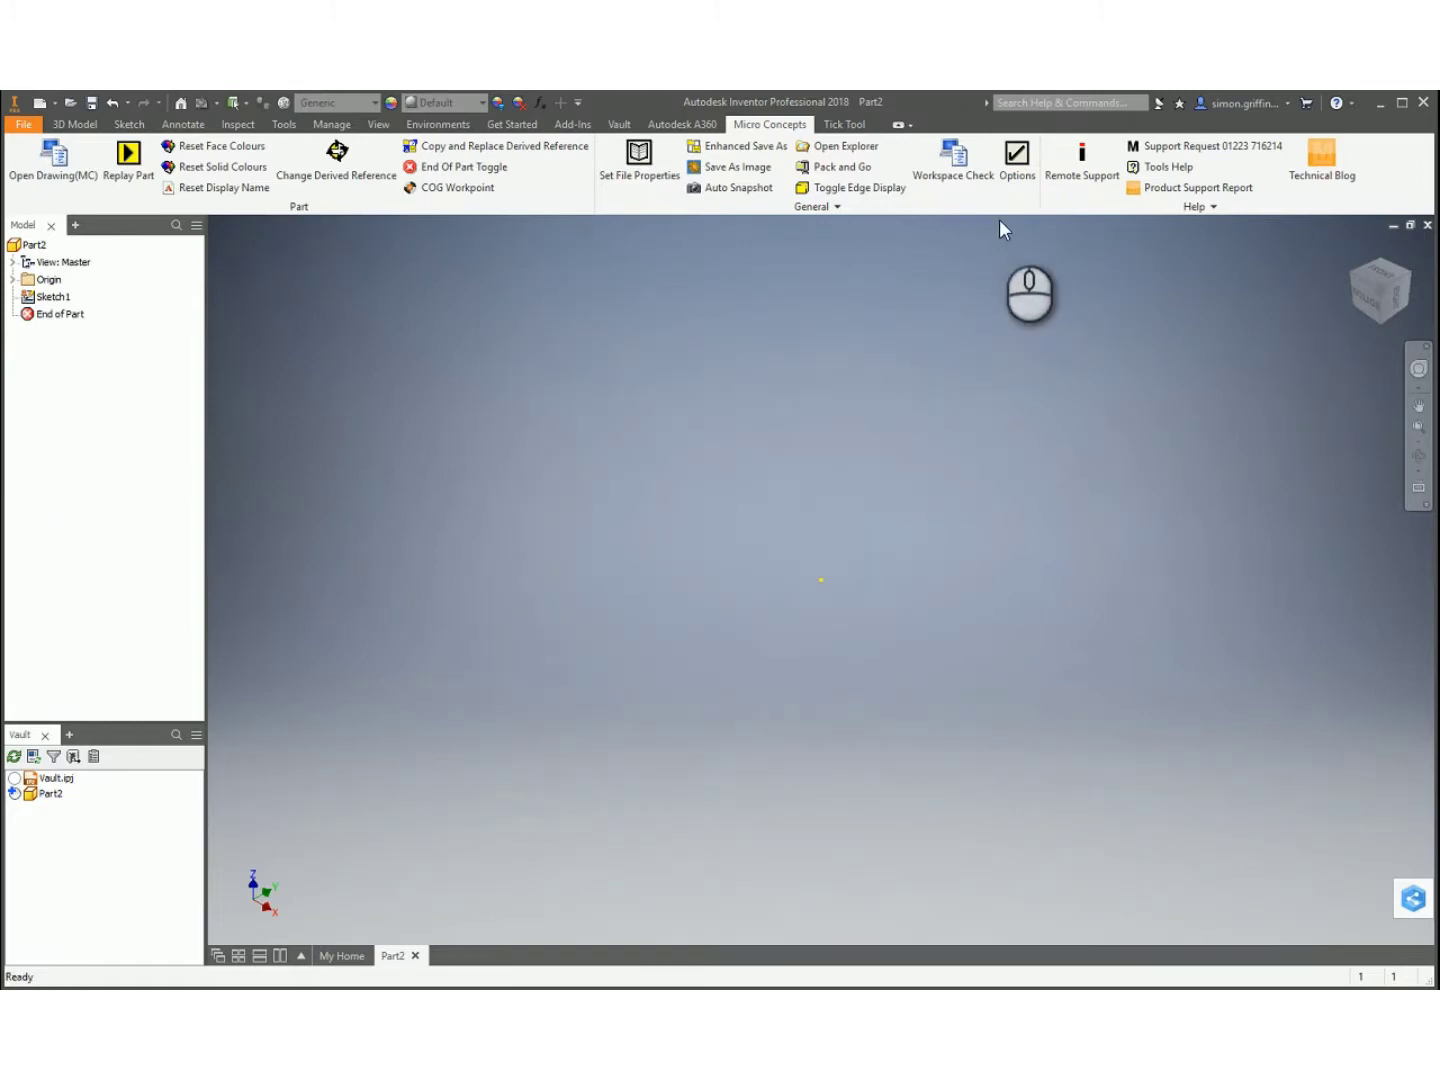
Add a property named New Part Number to the Set Properties definitions in the Micro Concepts tools options.
left_click(1018, 180)
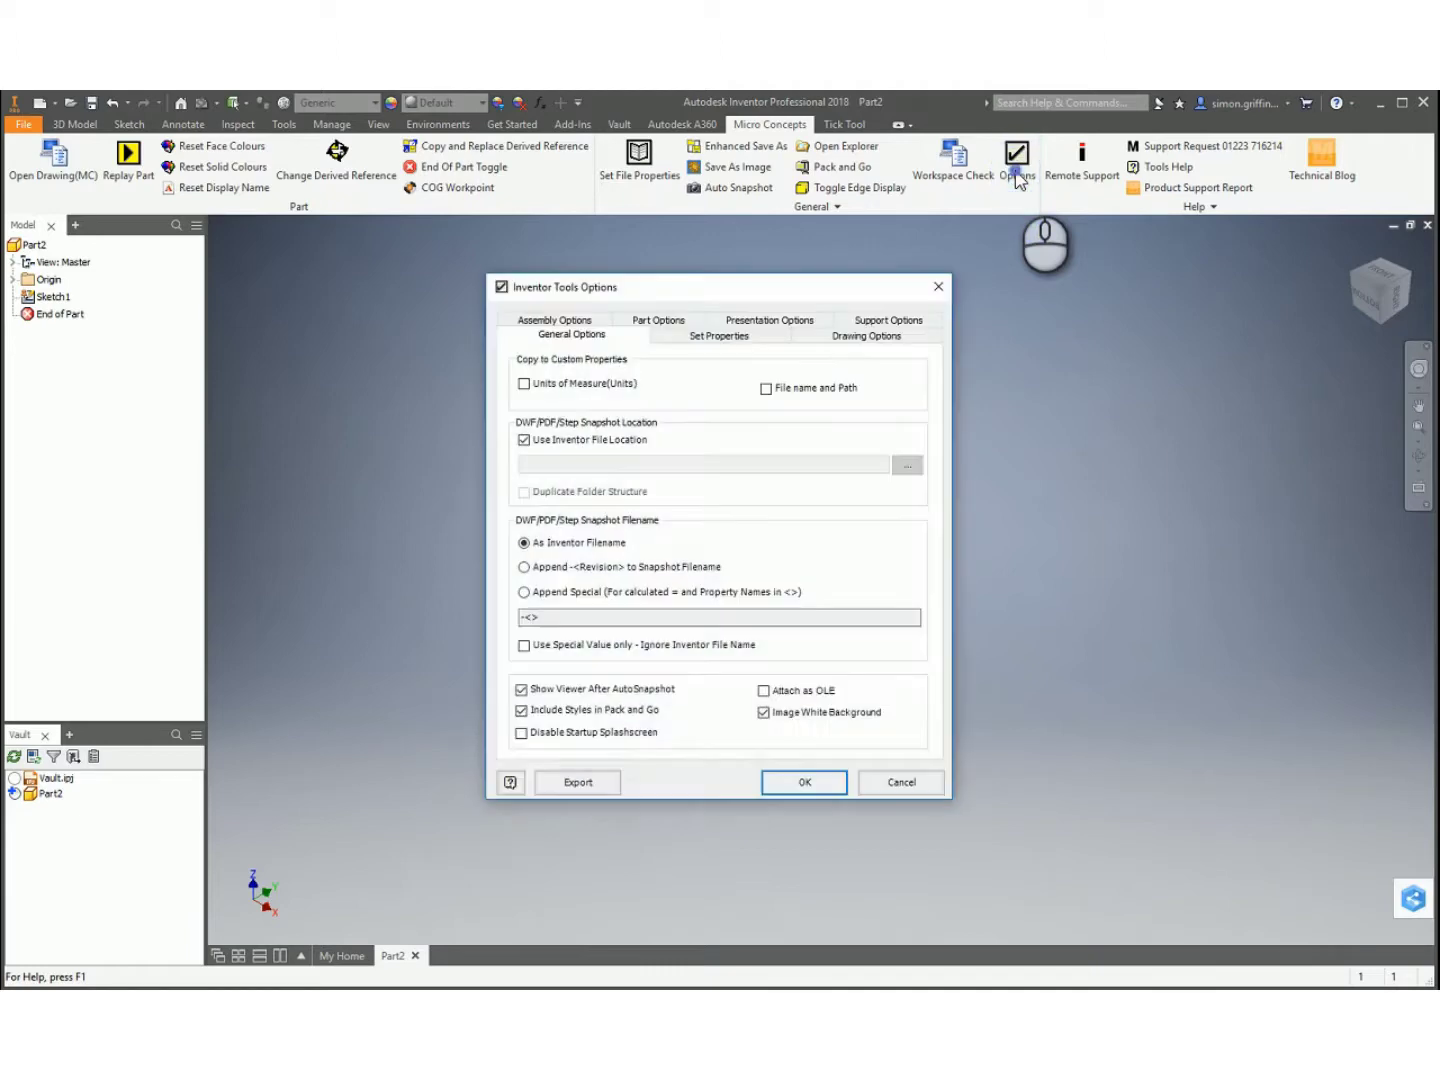
left_click(714, 336)
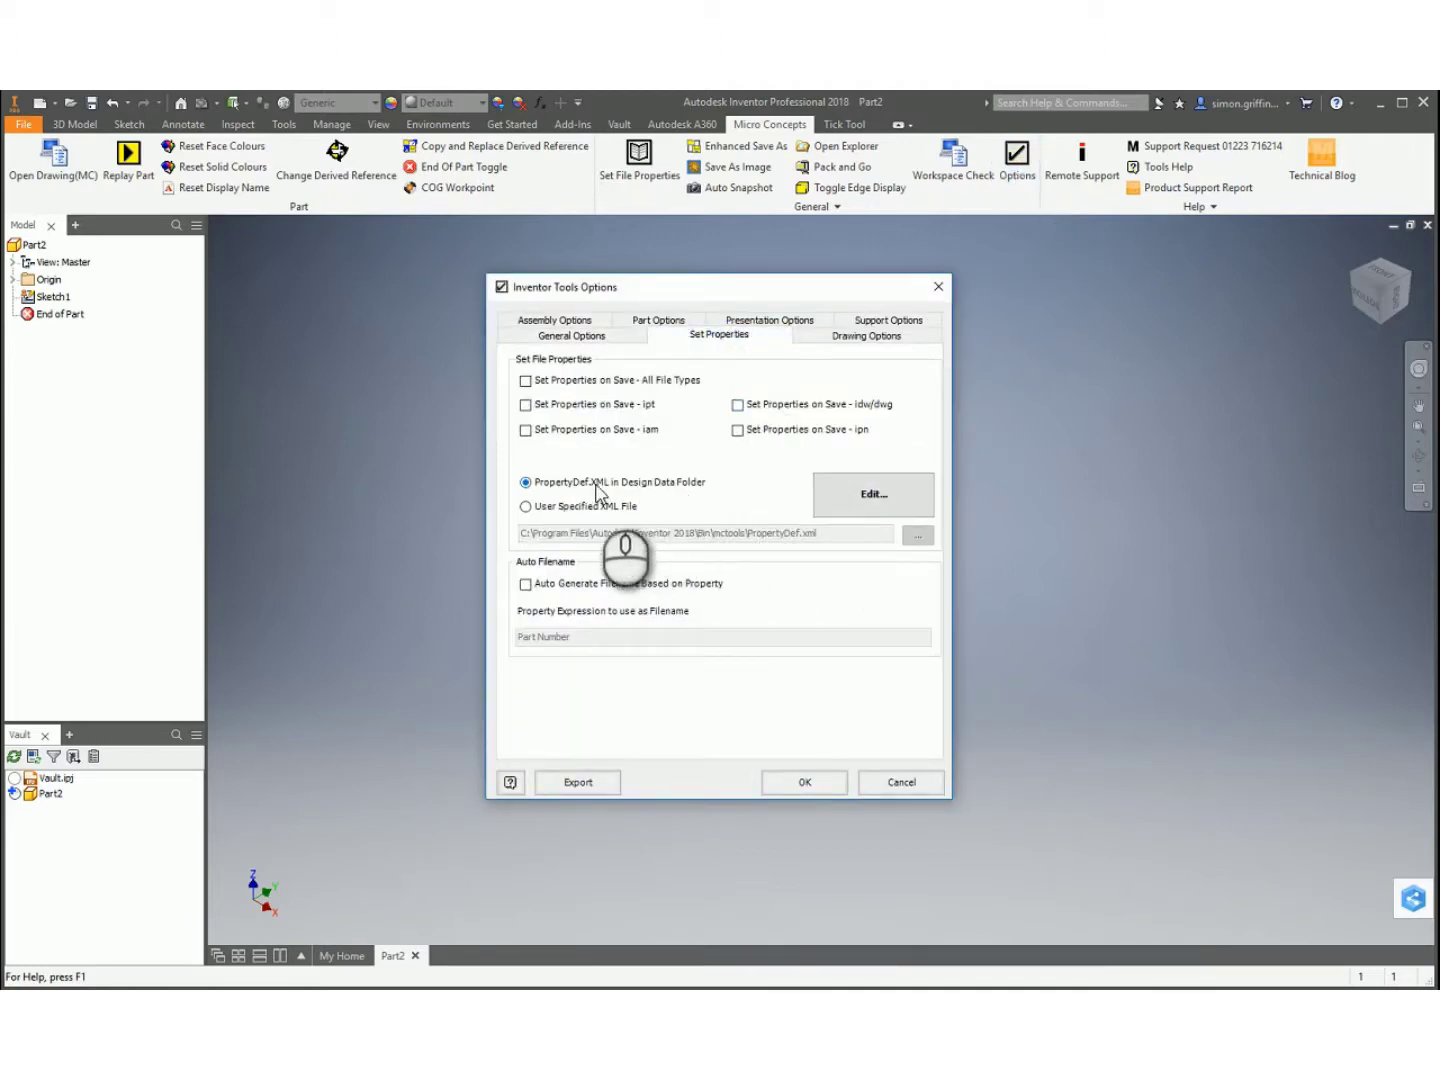
left_click(869, 497)
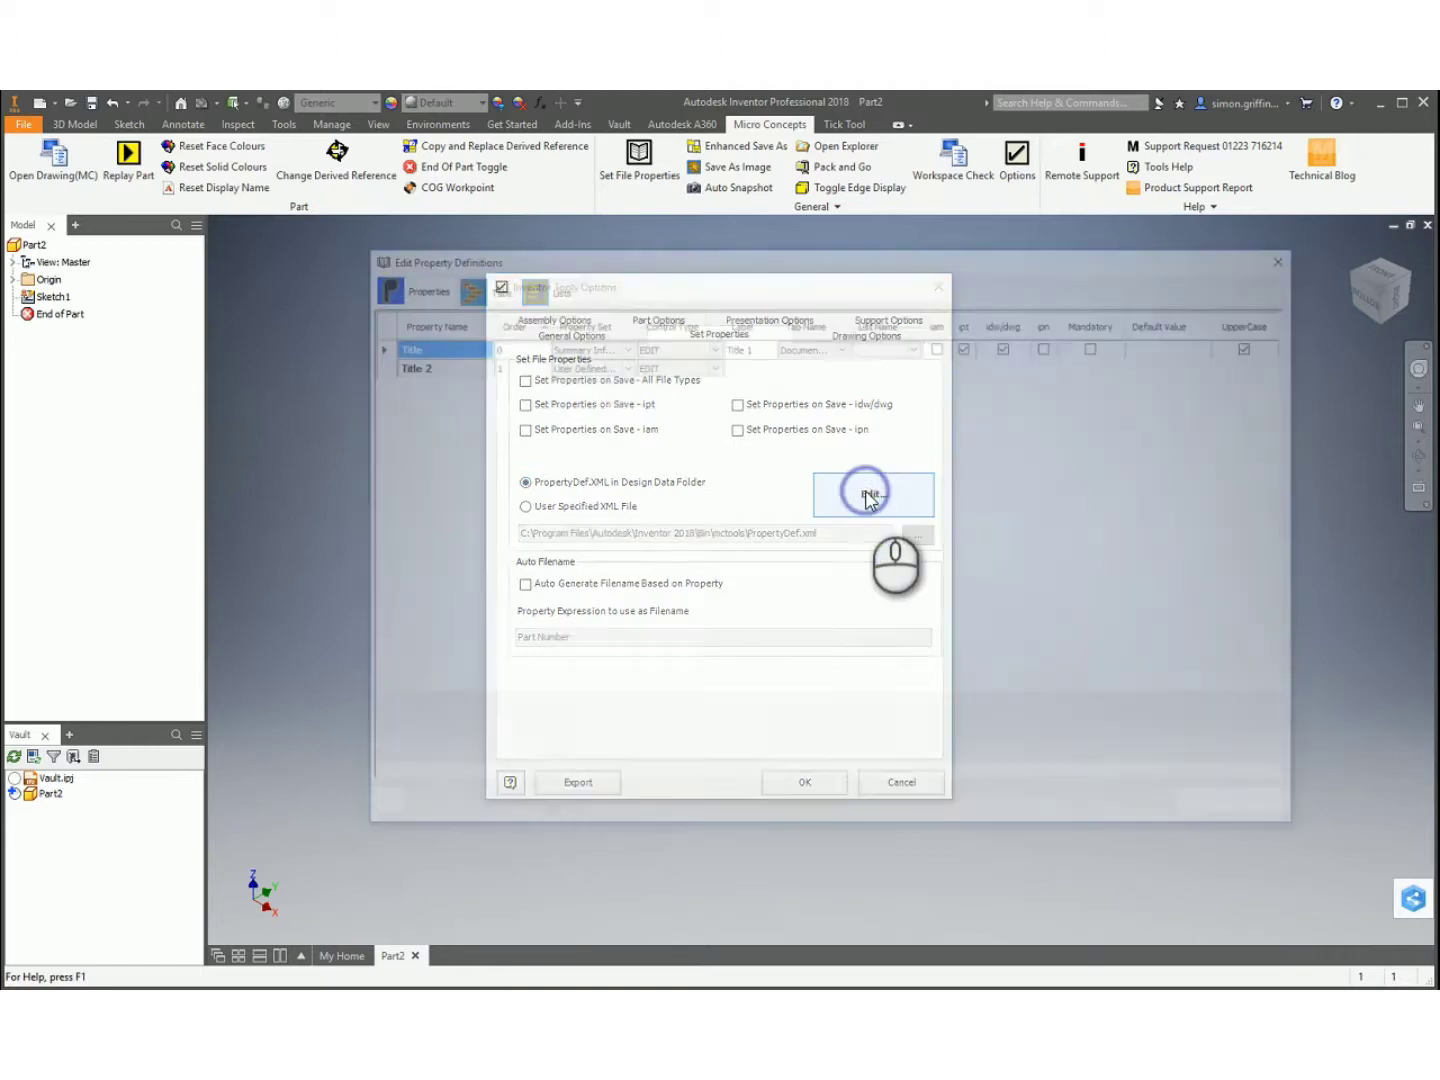
left_click(415, 690)
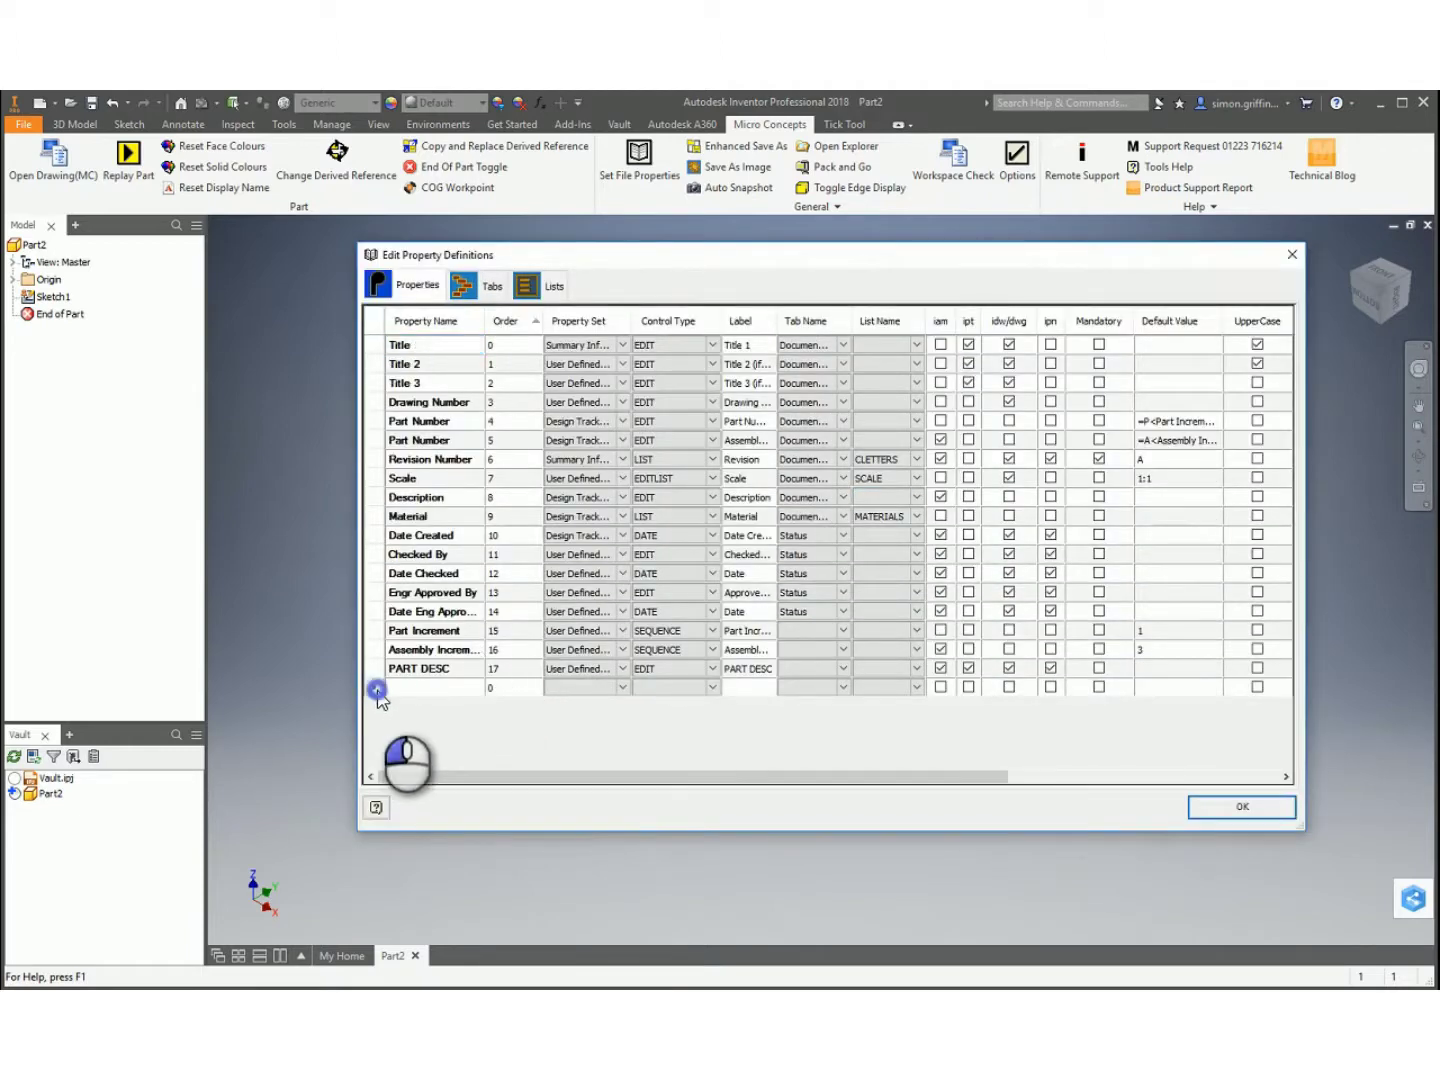
left_click(415, 692)
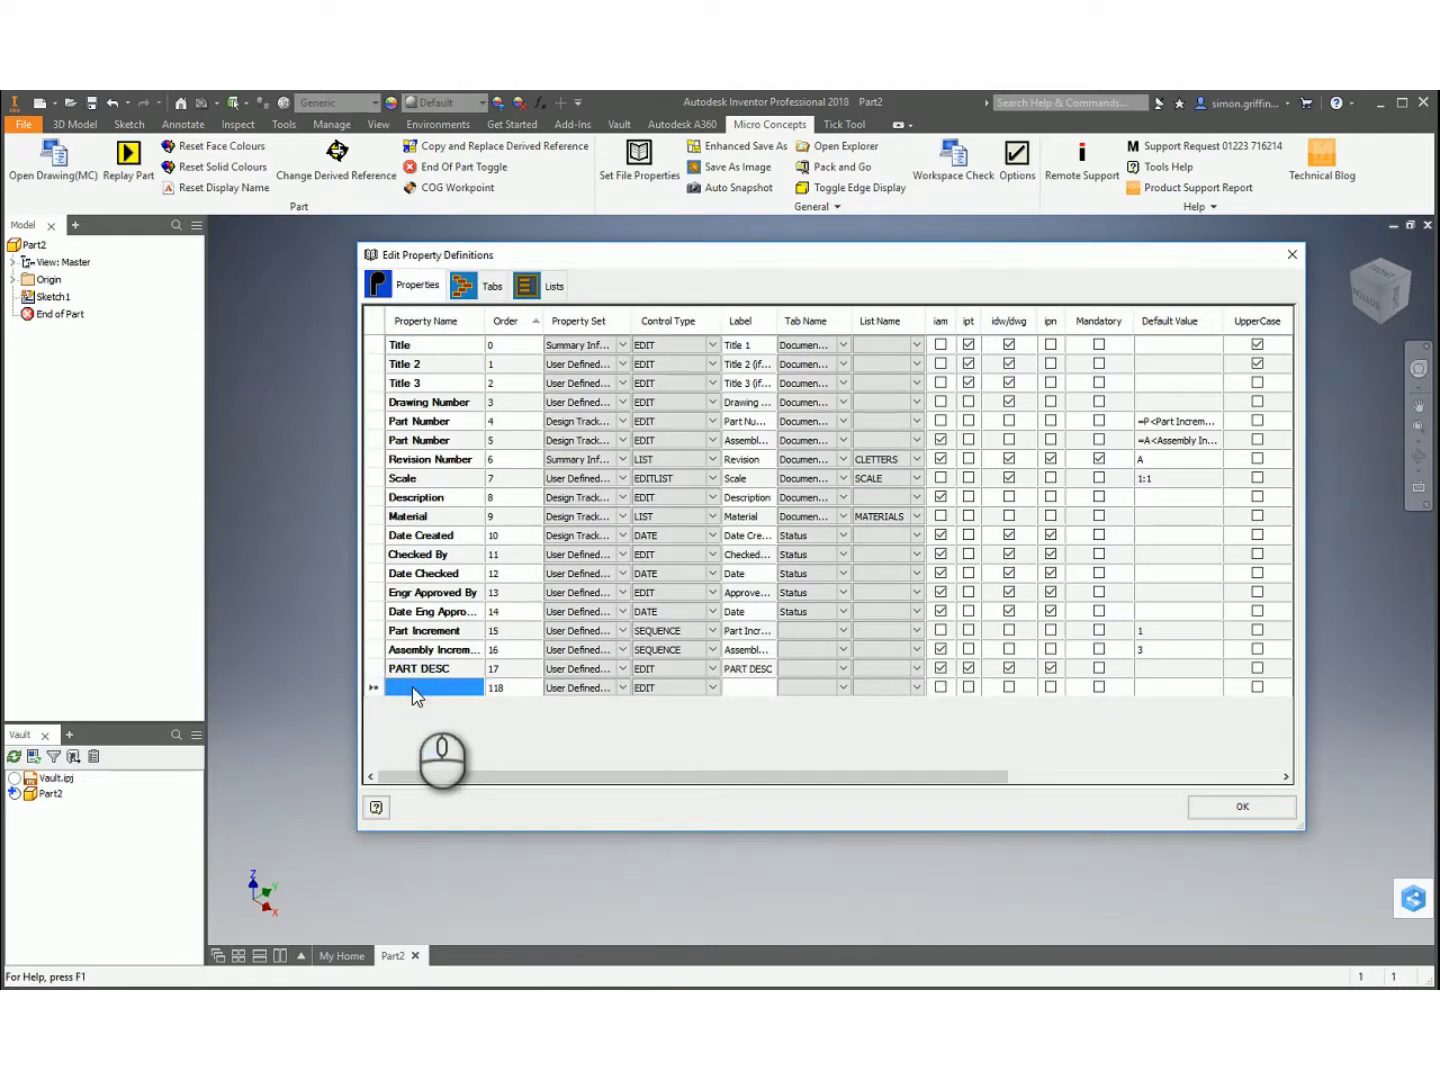
type("New Part Nu")
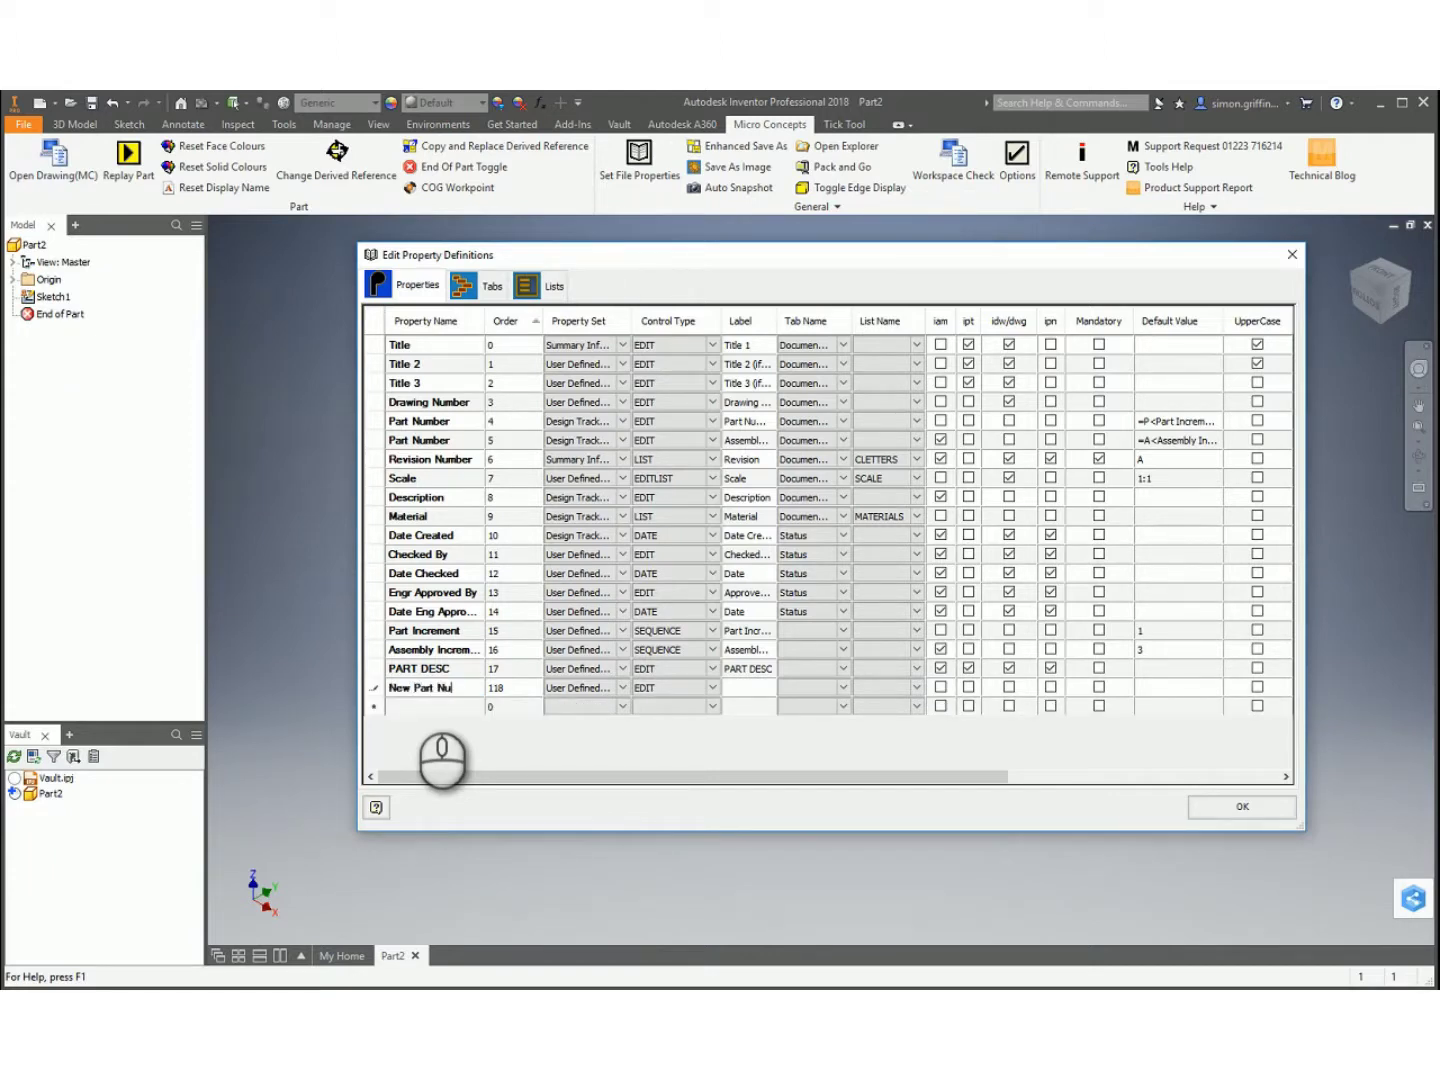
type("mber")
Keep New Part Number as a User Defined property with the EDIT control type, and label it New Part No.
left_click(603, 690)
left_click(695, 690)
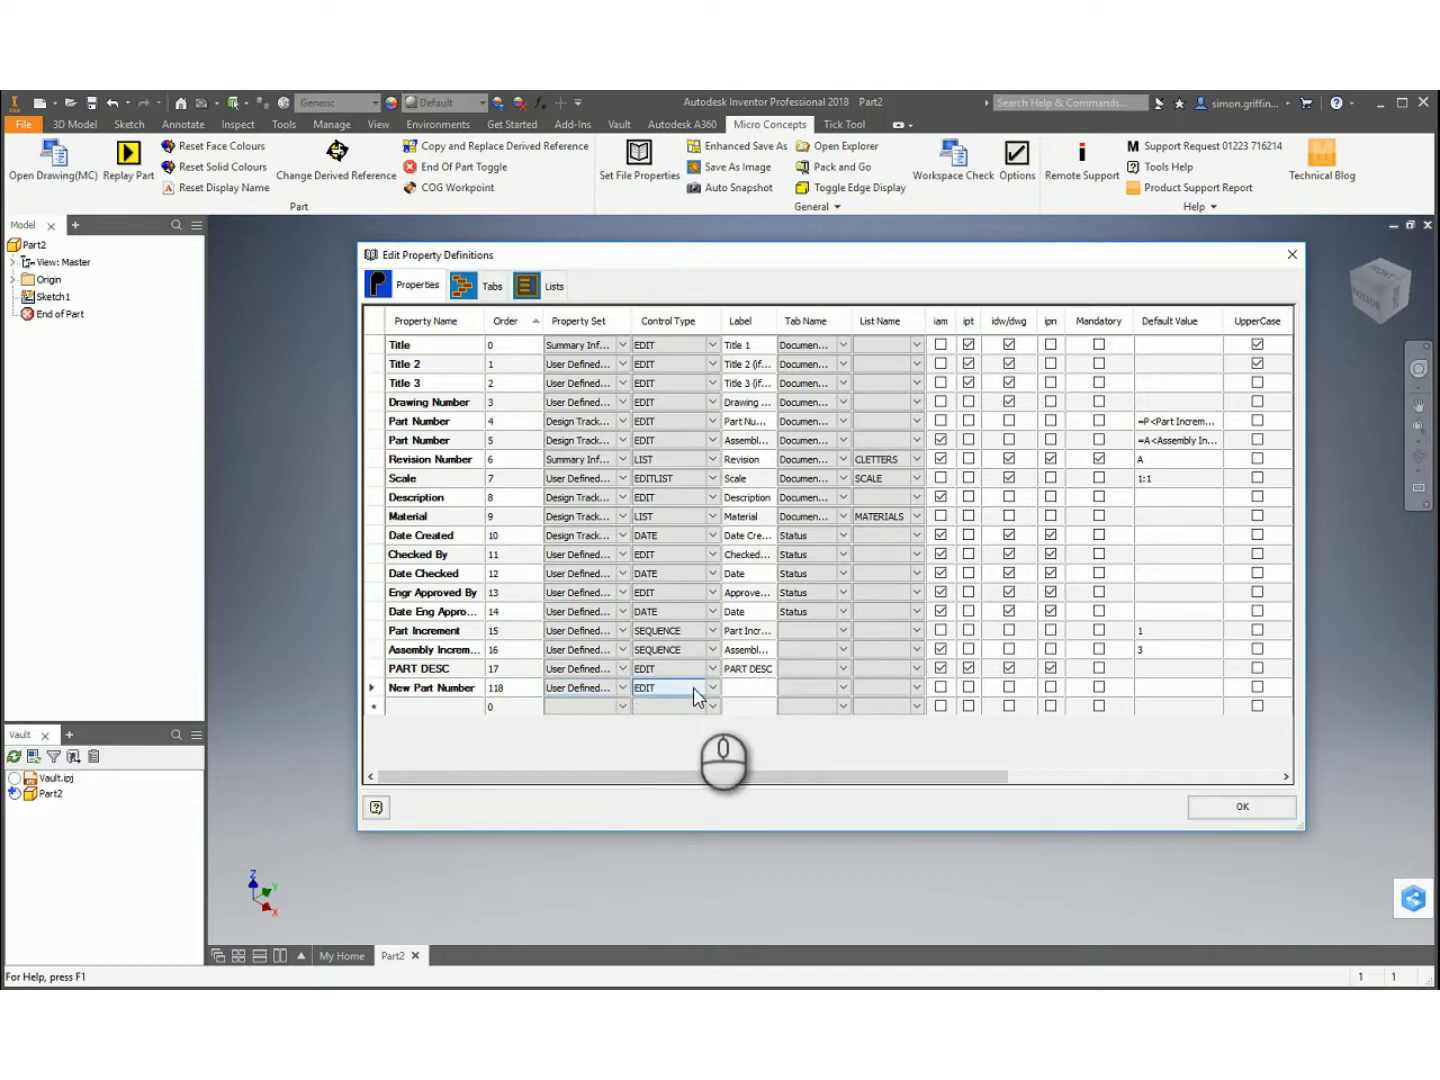
left_click(711, 689)
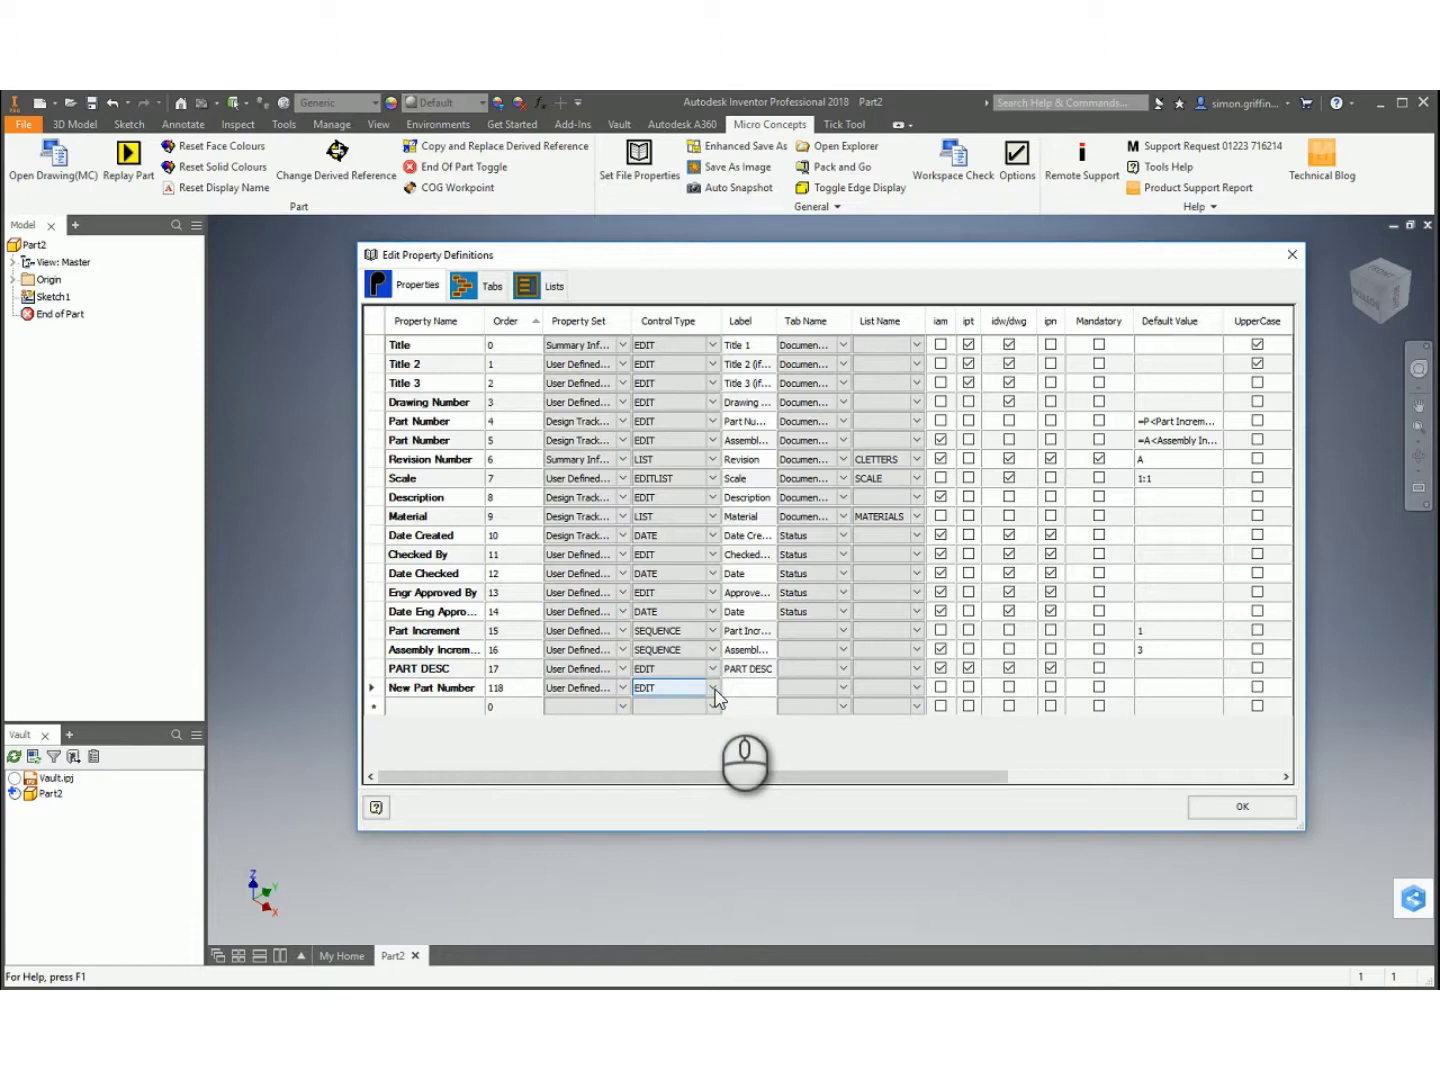
left_click(750, 695)
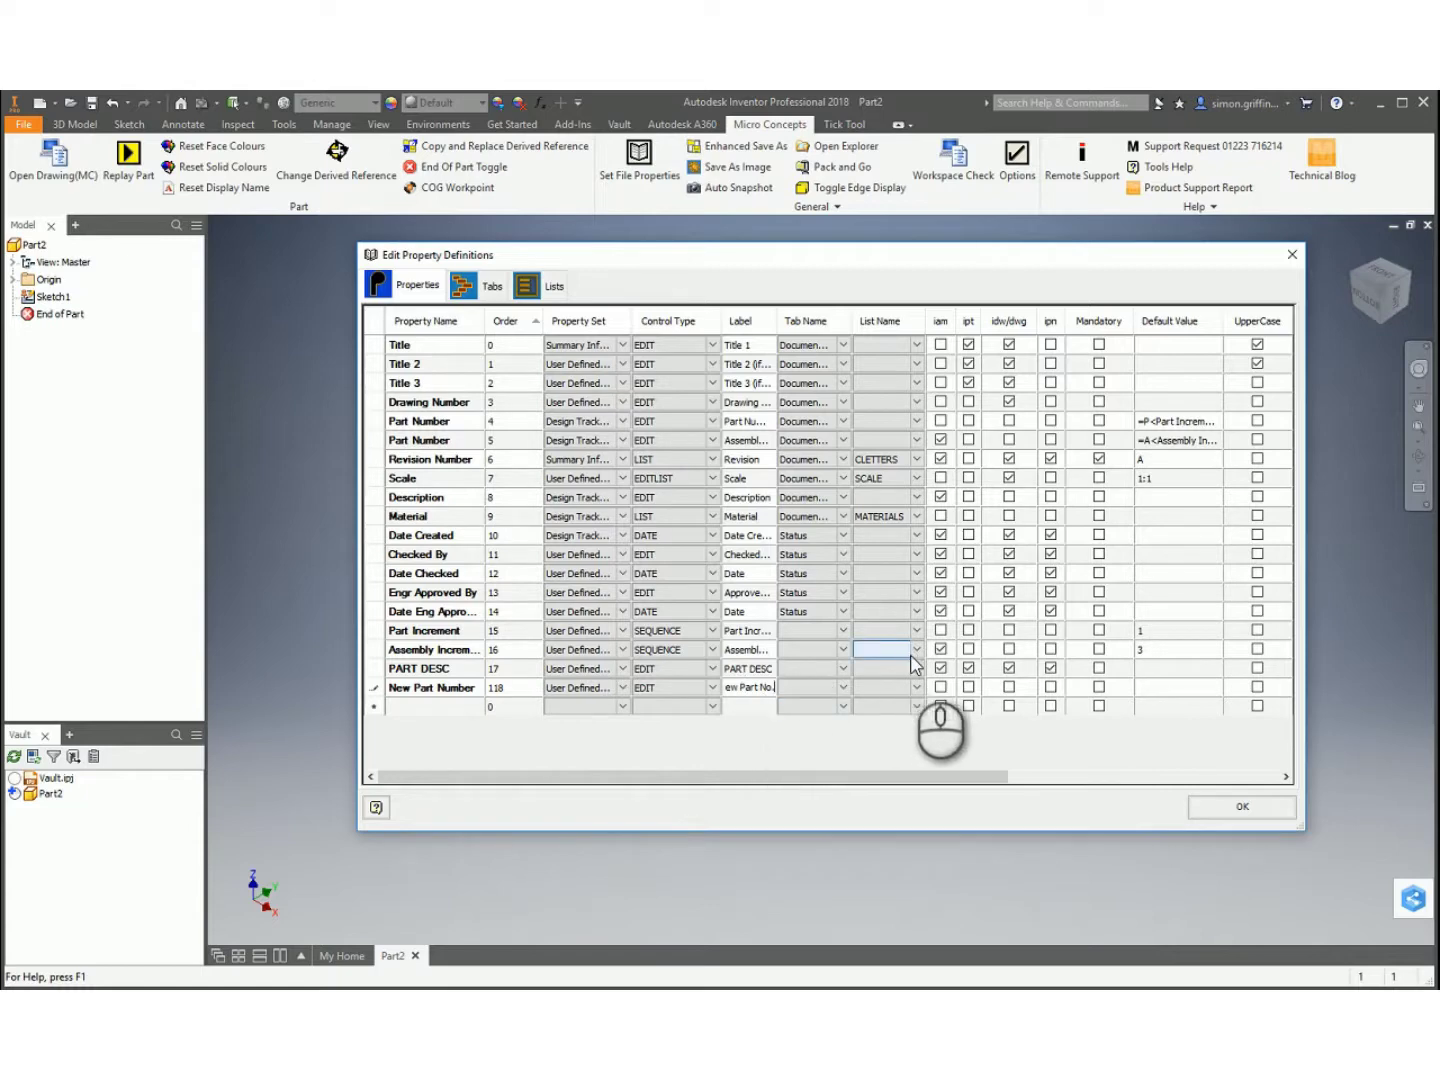
Enable ipt, UpperCase and model to idw/dwg for the New Part Number property, and accept the definitions and options.
left_click(968, 688)
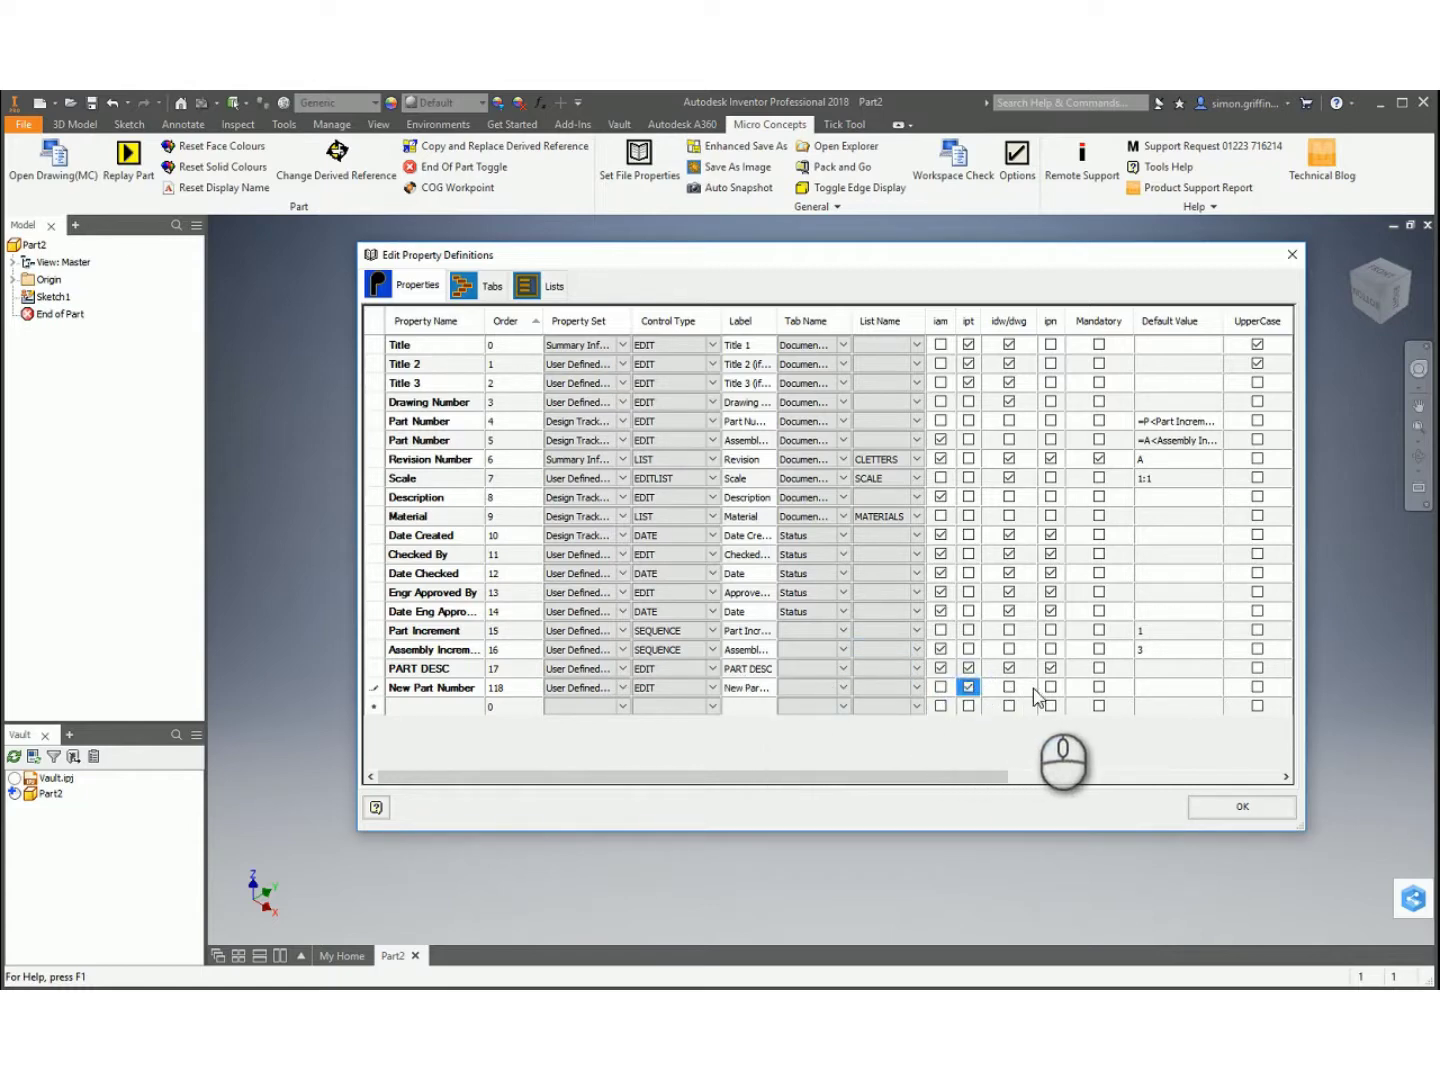
left_click_drag(980, 776, 1057, 760)
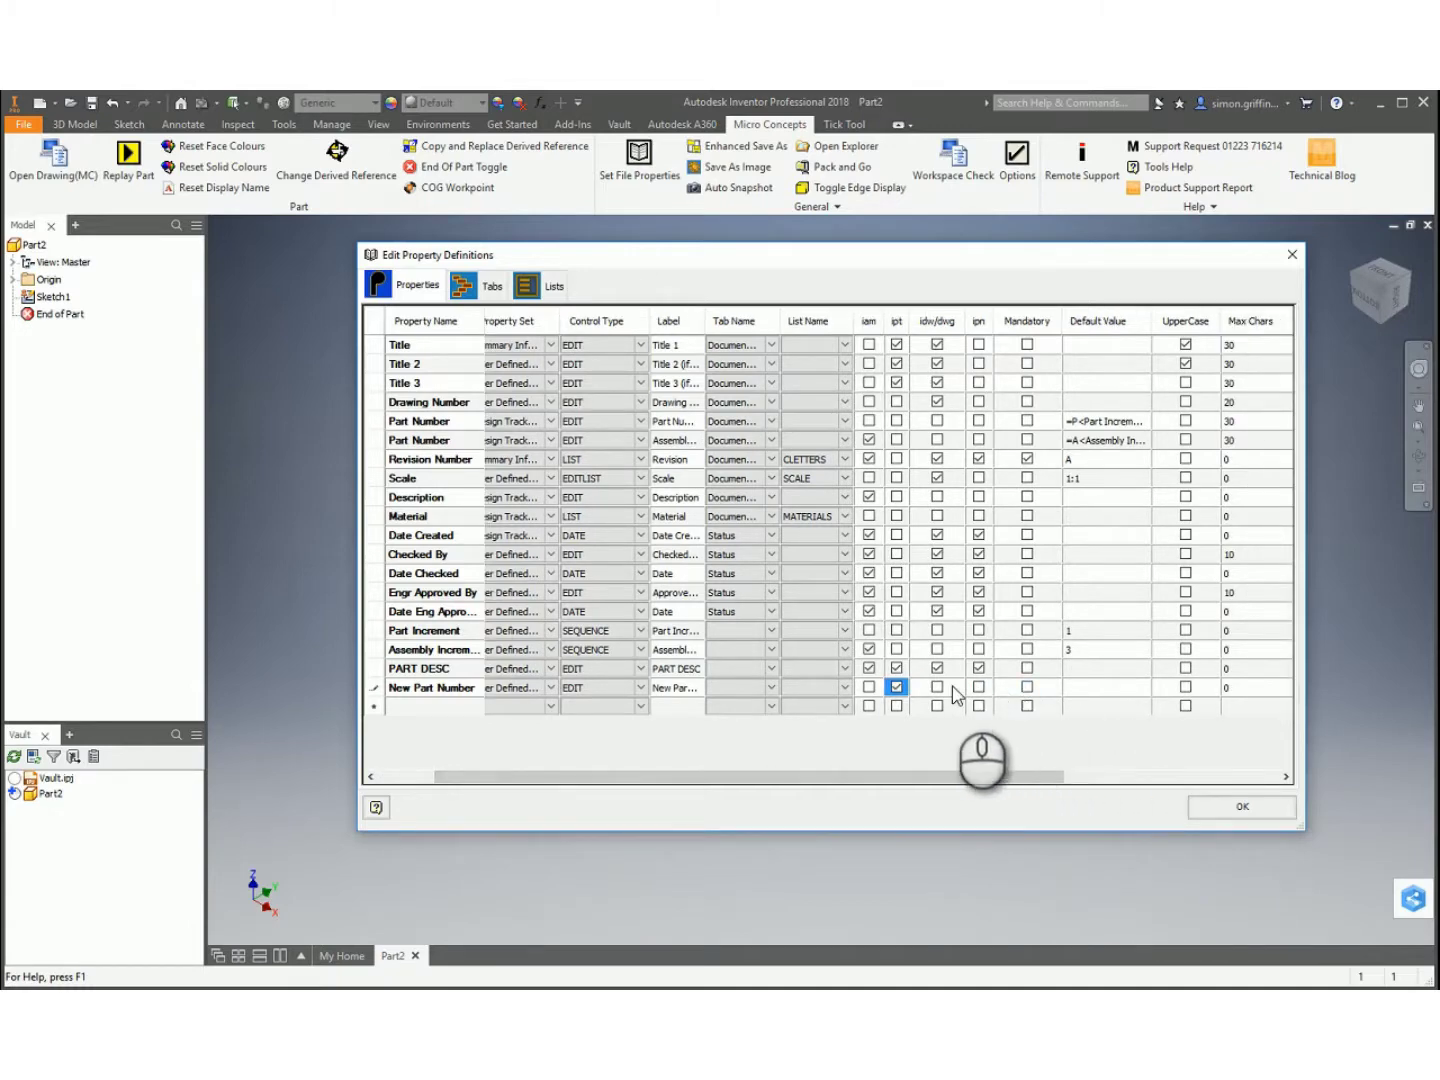
left_click(1185, 687)
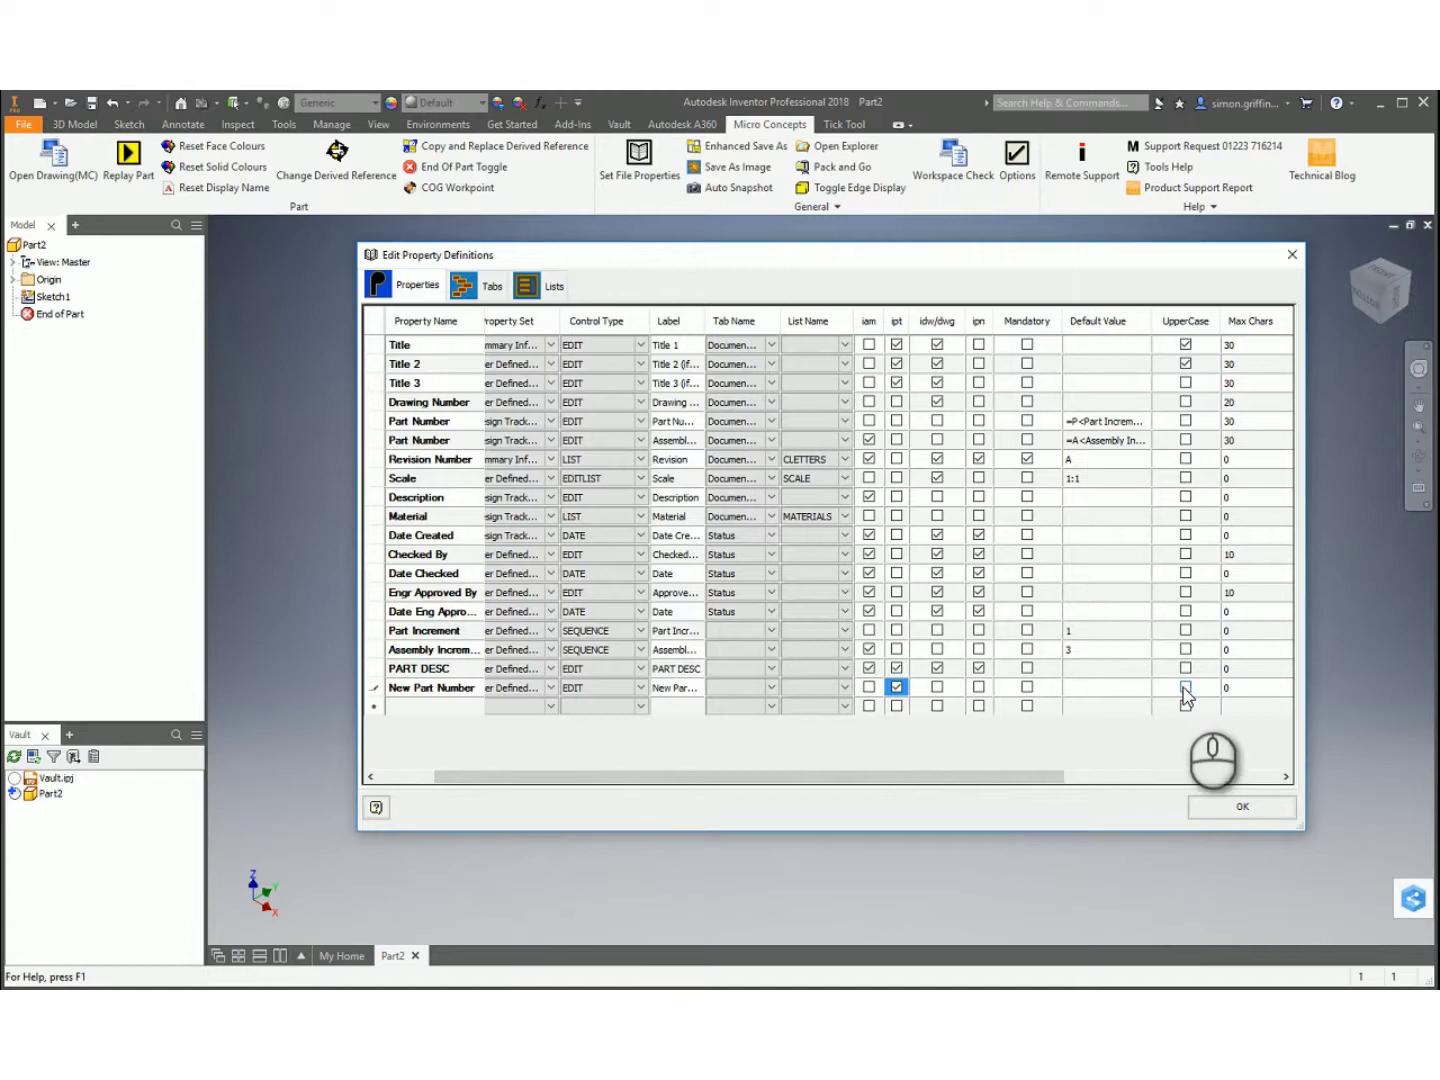
left_click_drag(1040, 777, 1235, 778)
left_click(1199, 687)
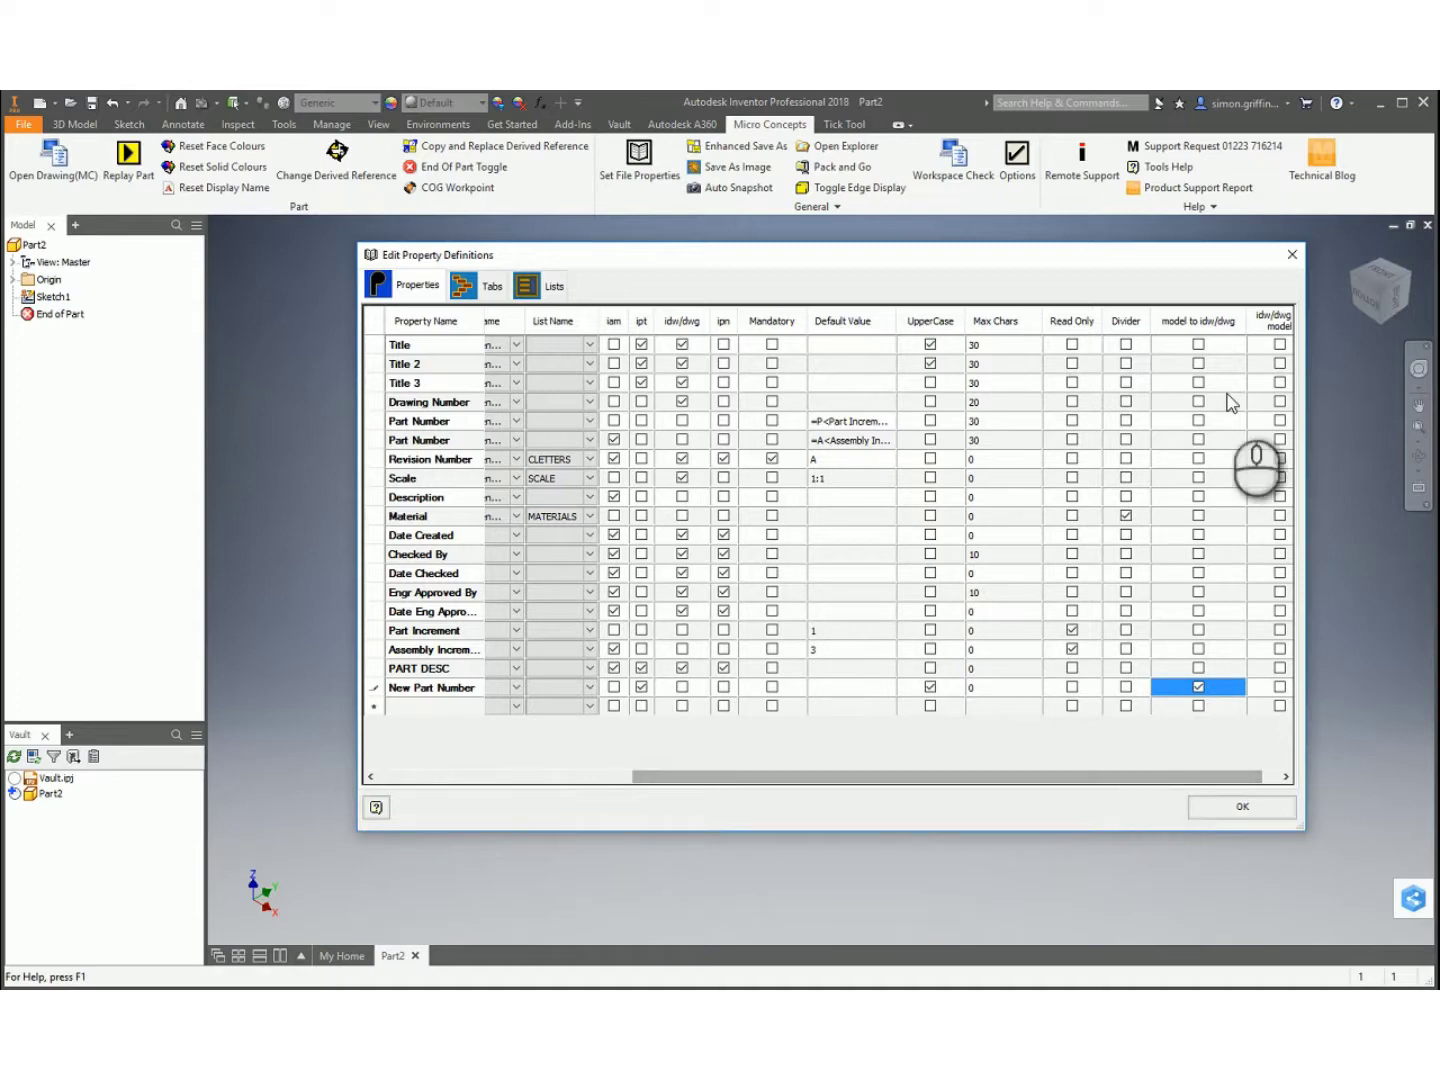
left_click(1230, 818)
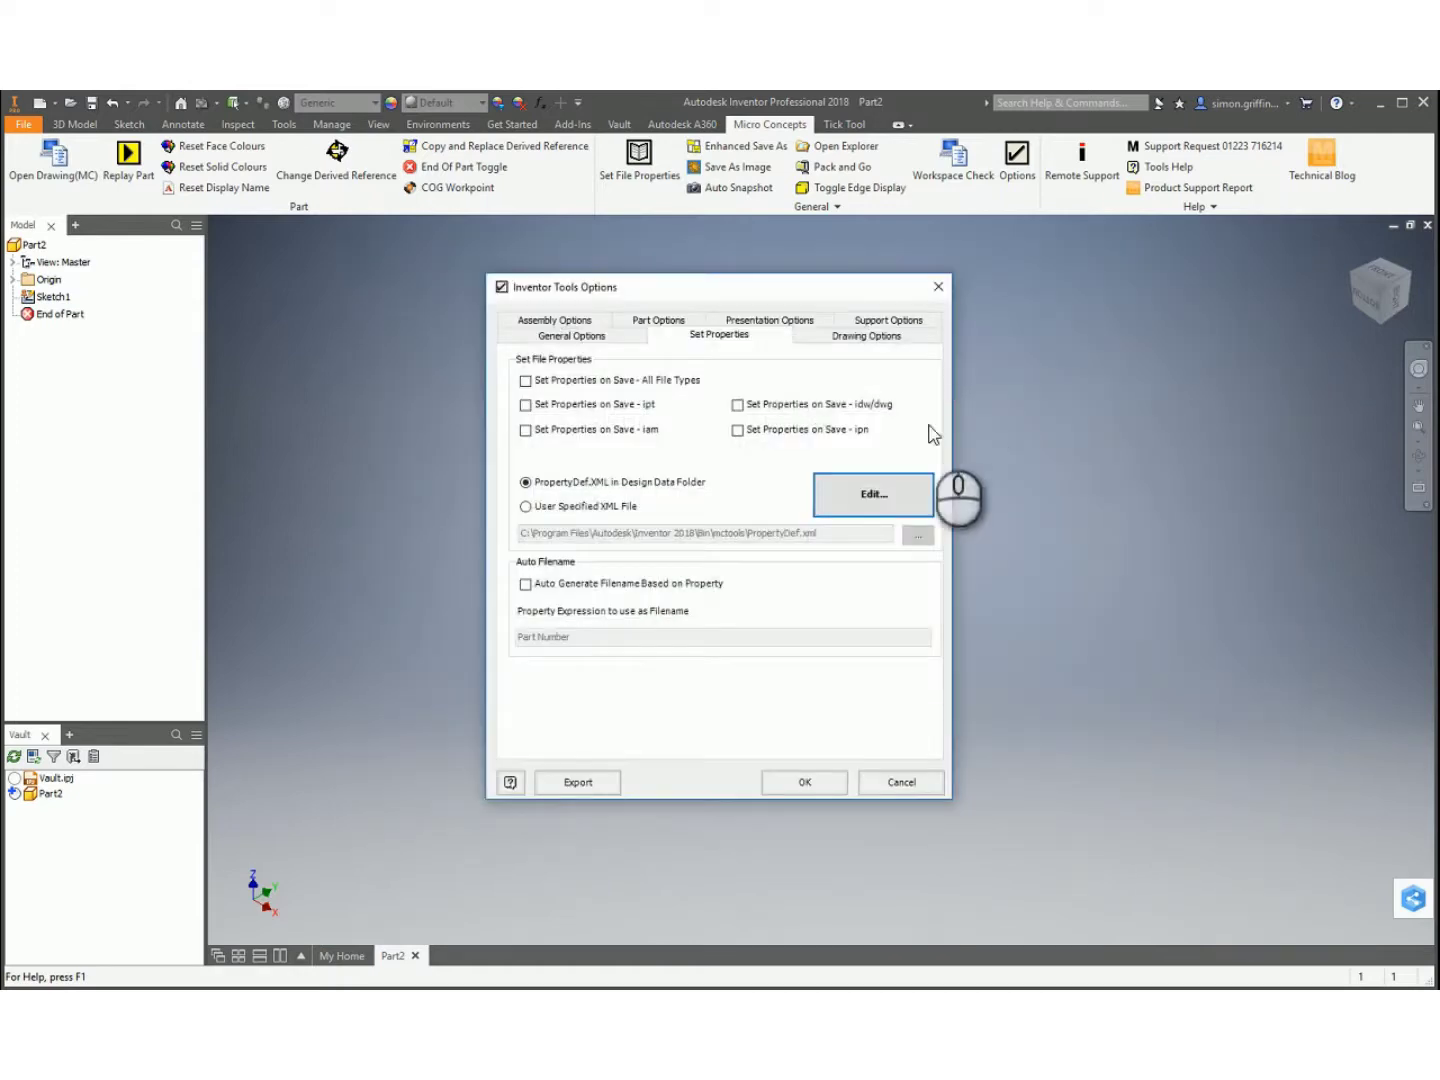
left_click(829, 789)
Set New Part No. to S100 in the part's file properties.
left_click(622, 176)
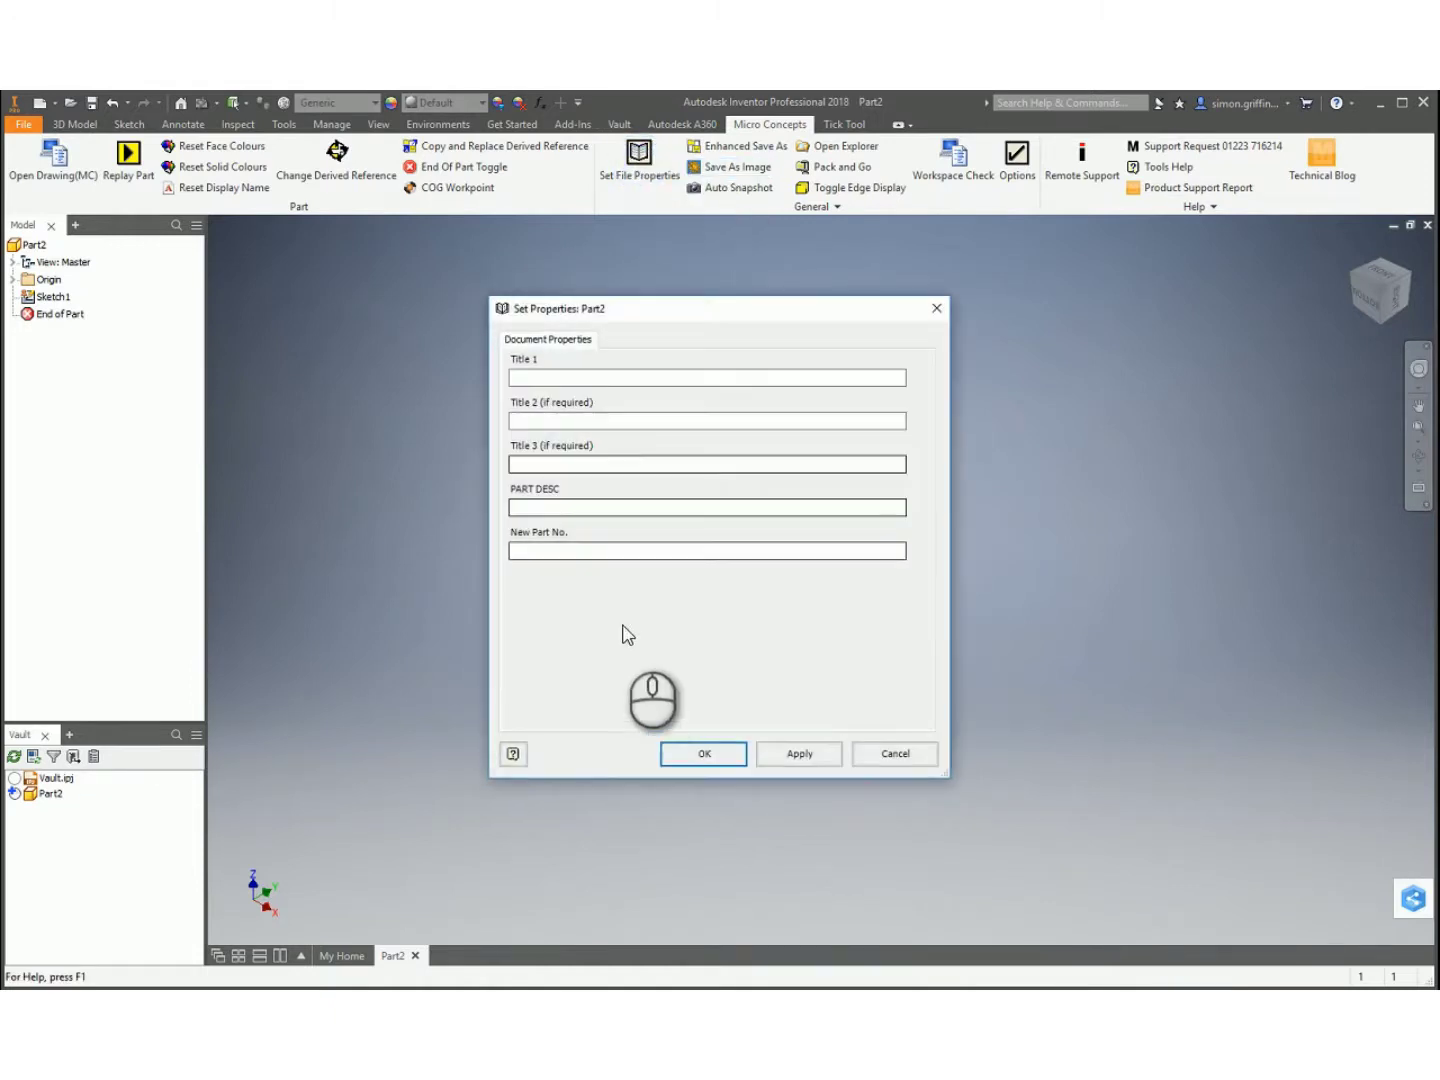
left_click(566, 550)
left_click(566, 551)
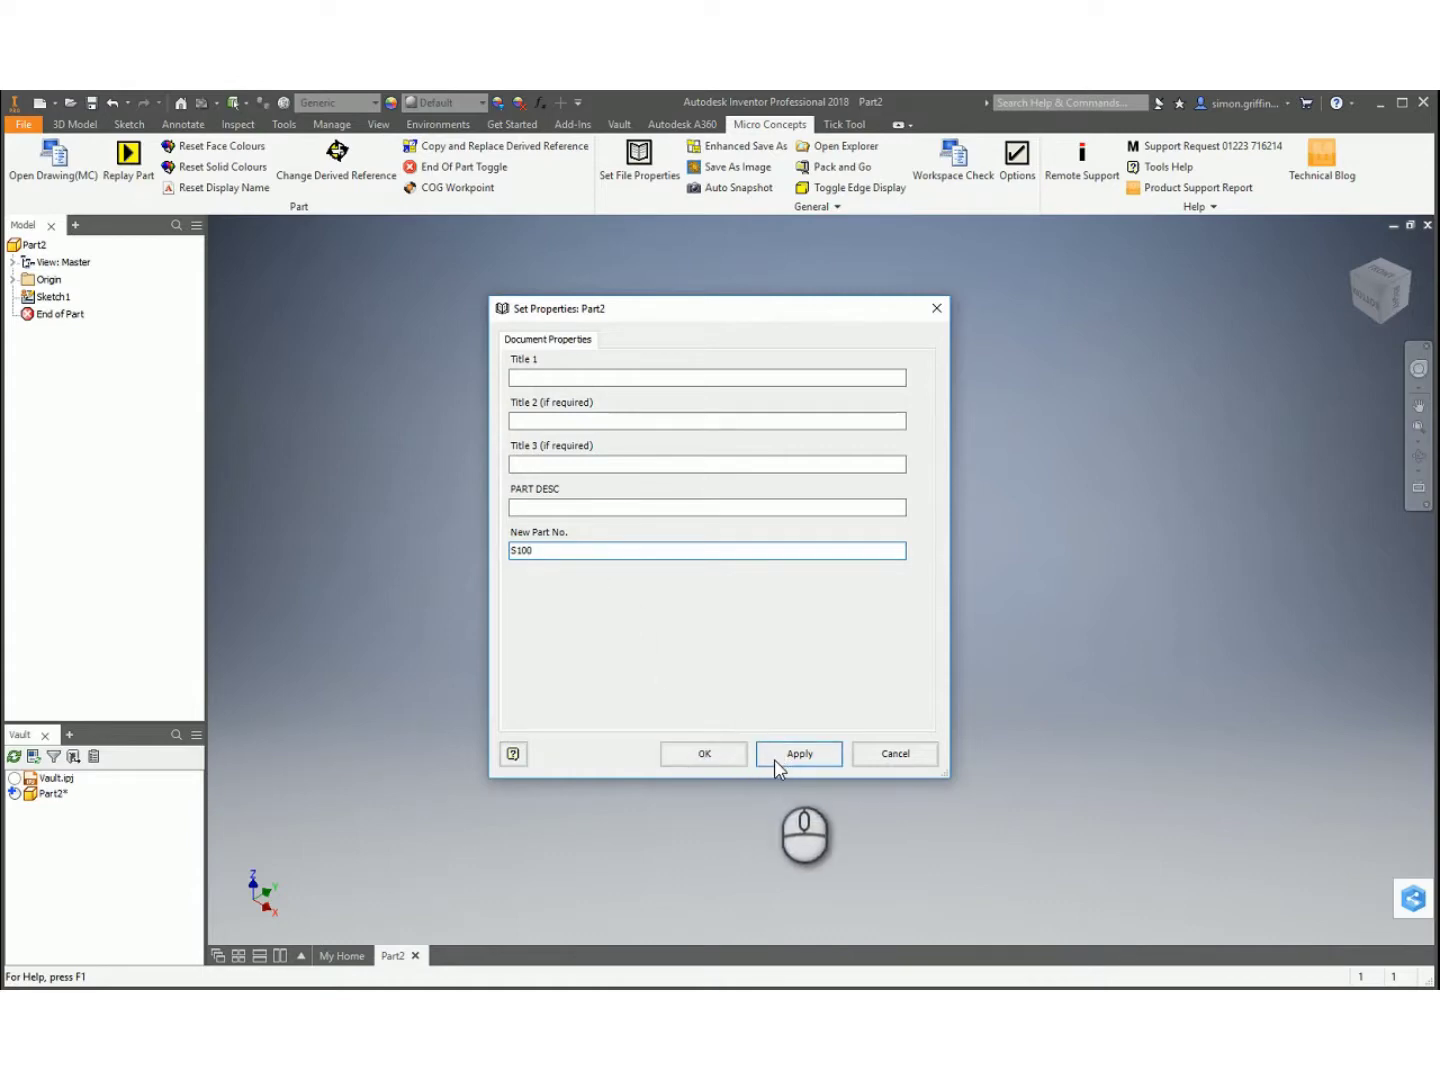
left_click(705, 754)
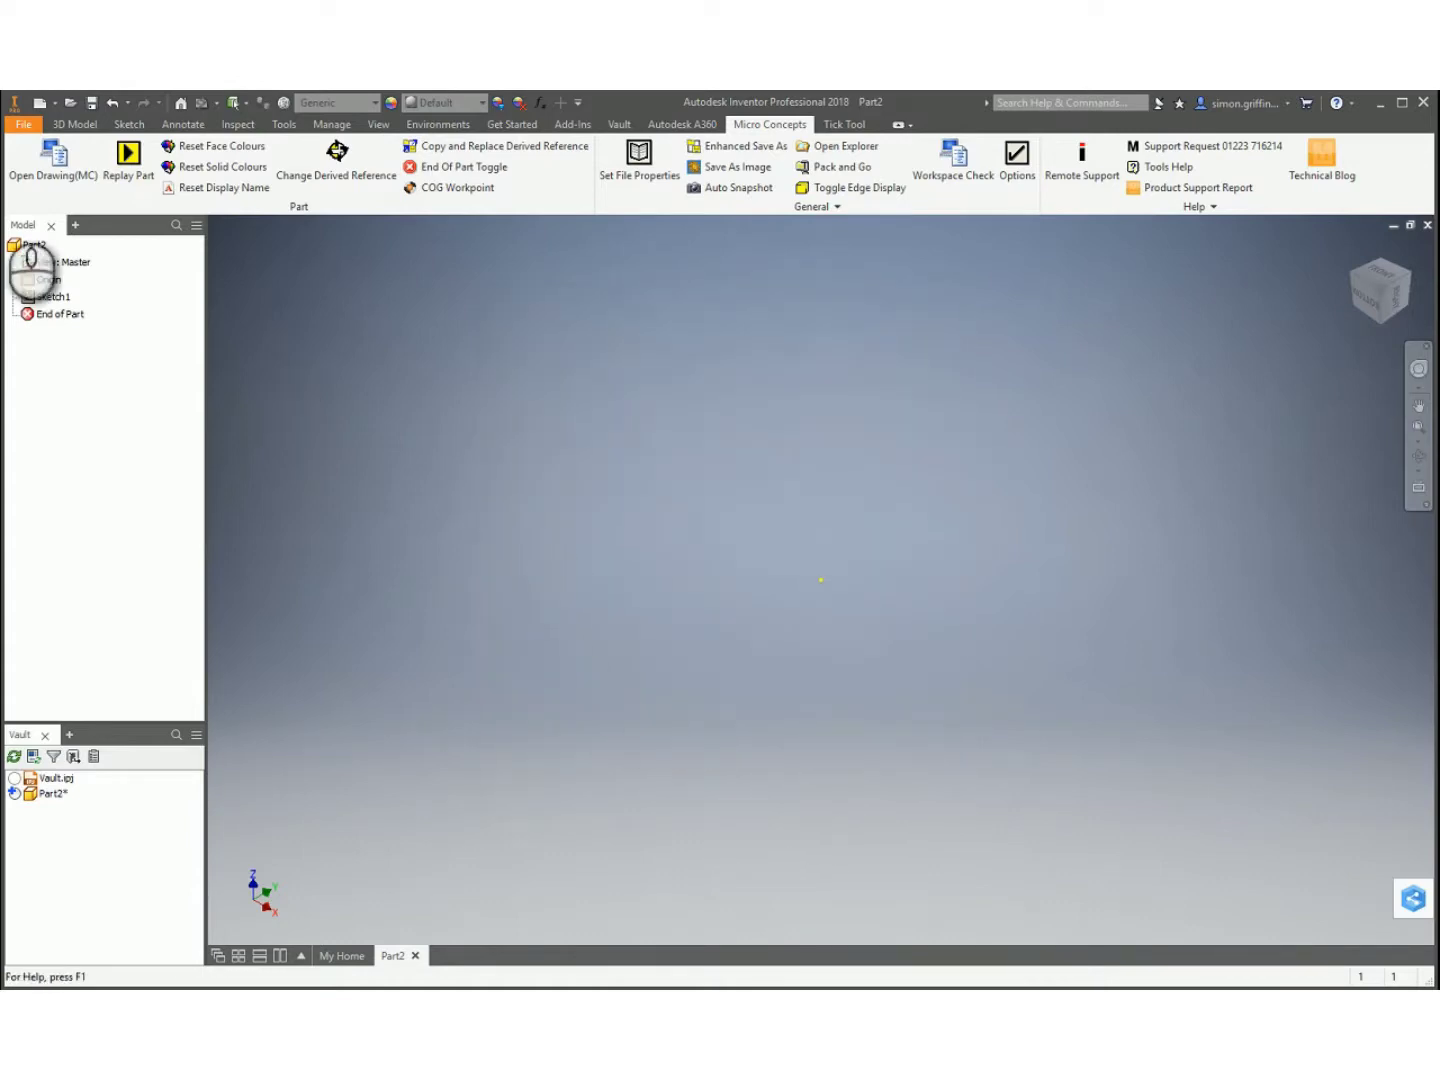
Save the part as Custom iProperty in the workspace's Designs folder.
left_click(91, 103)
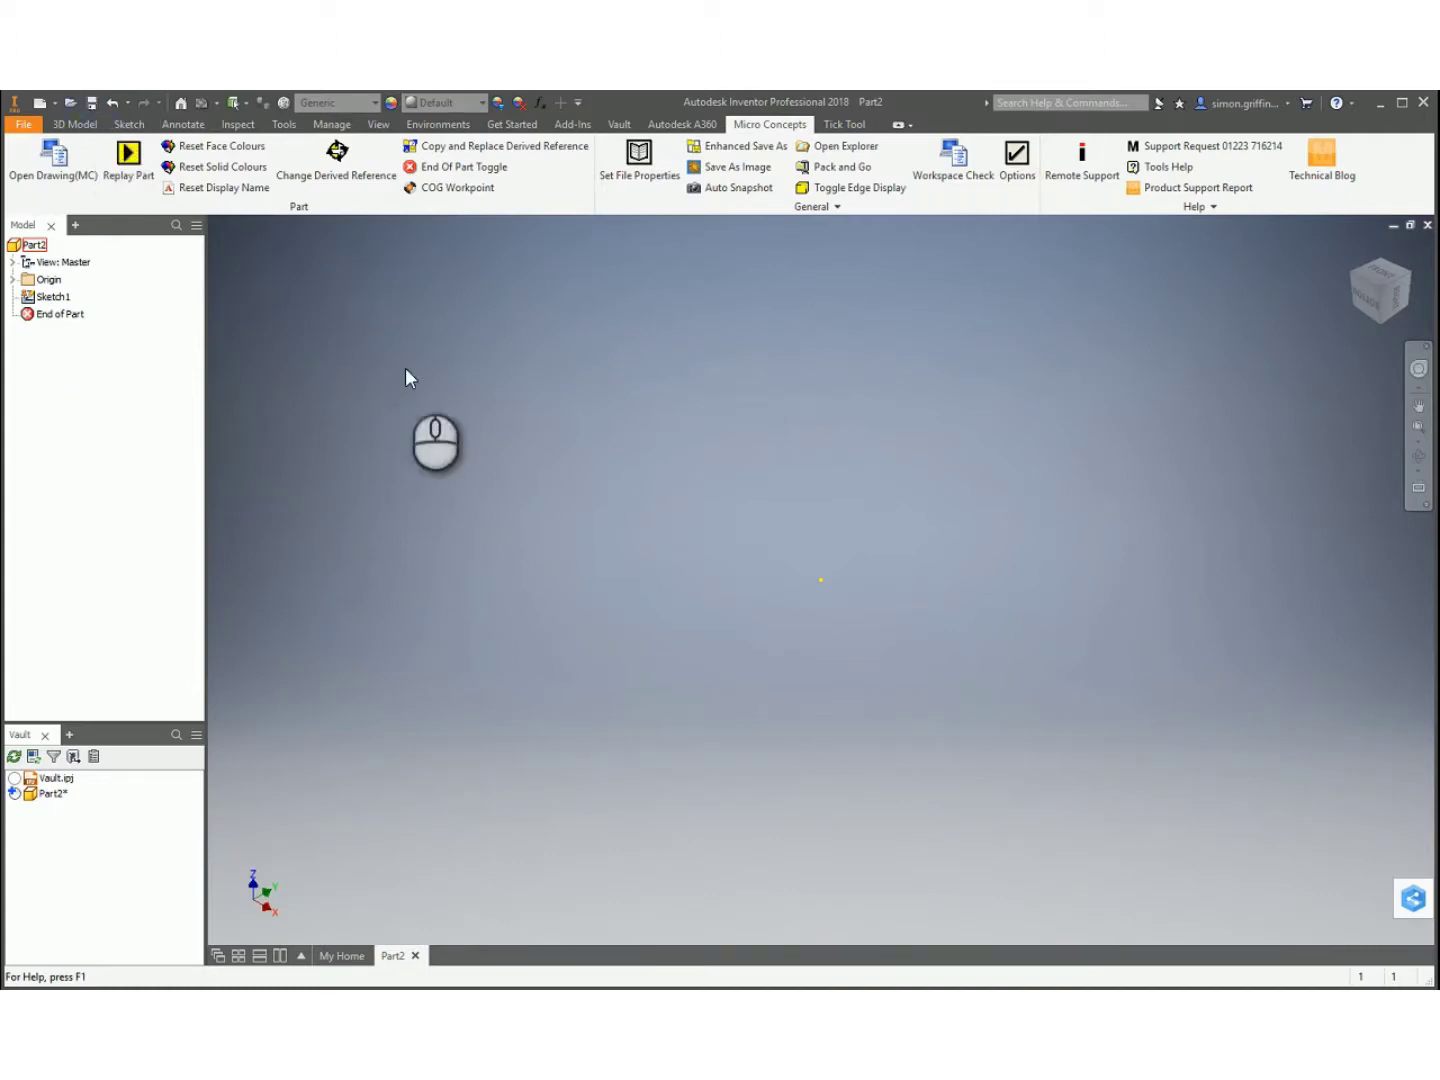
type("Custom iProperty")
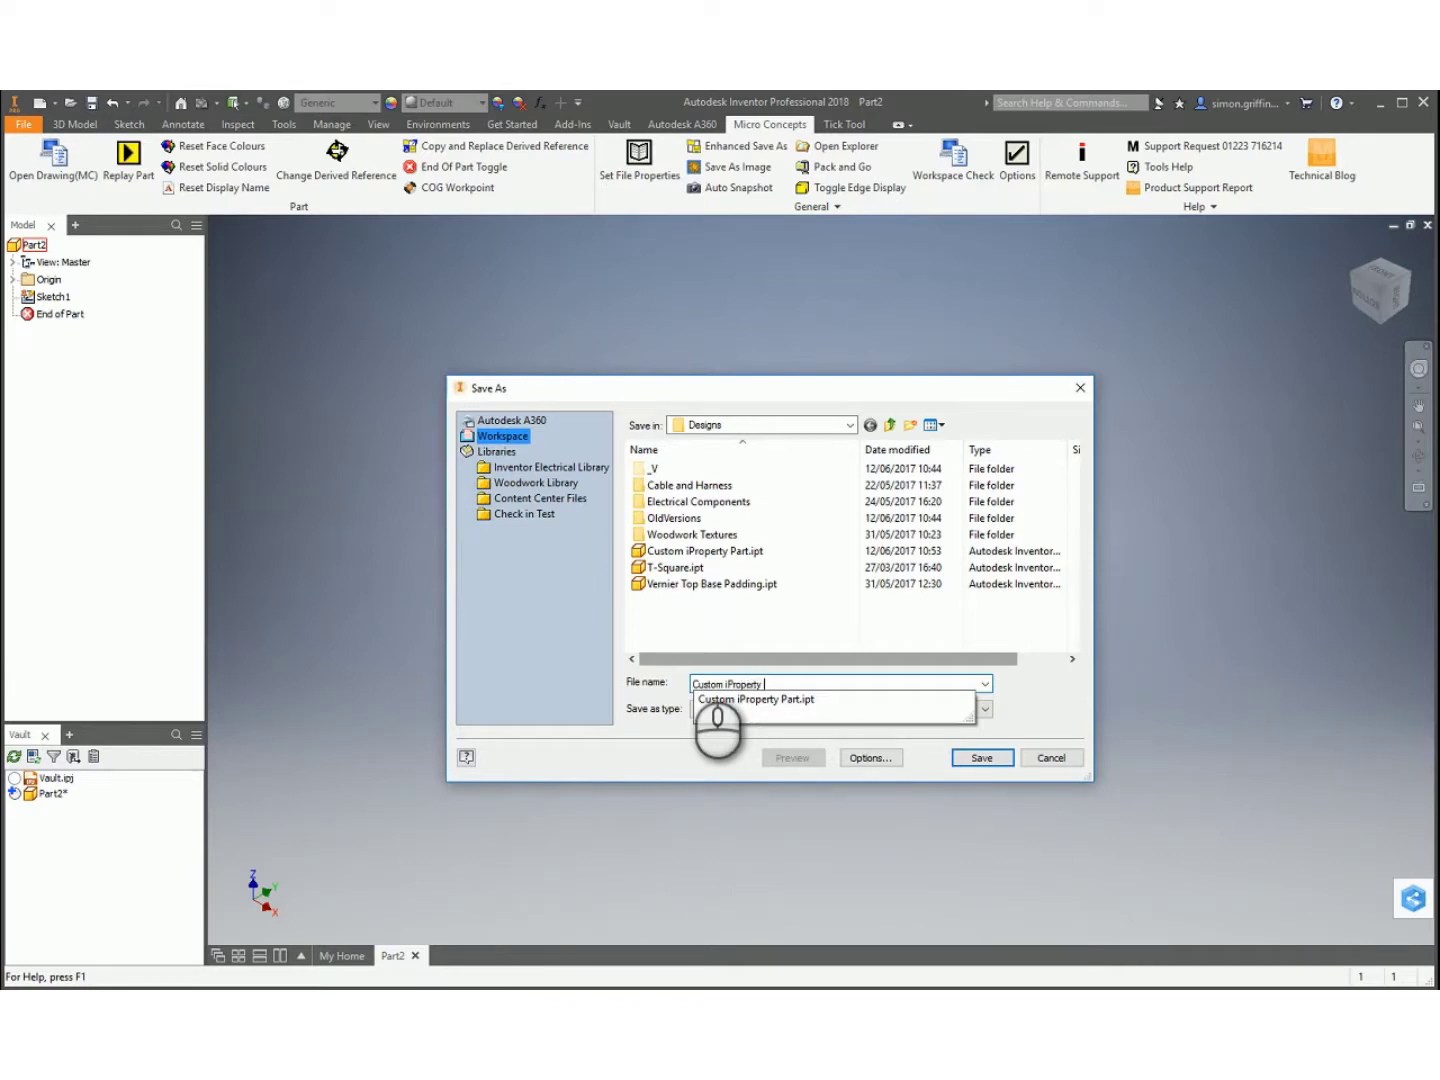
left_click(669, 752)
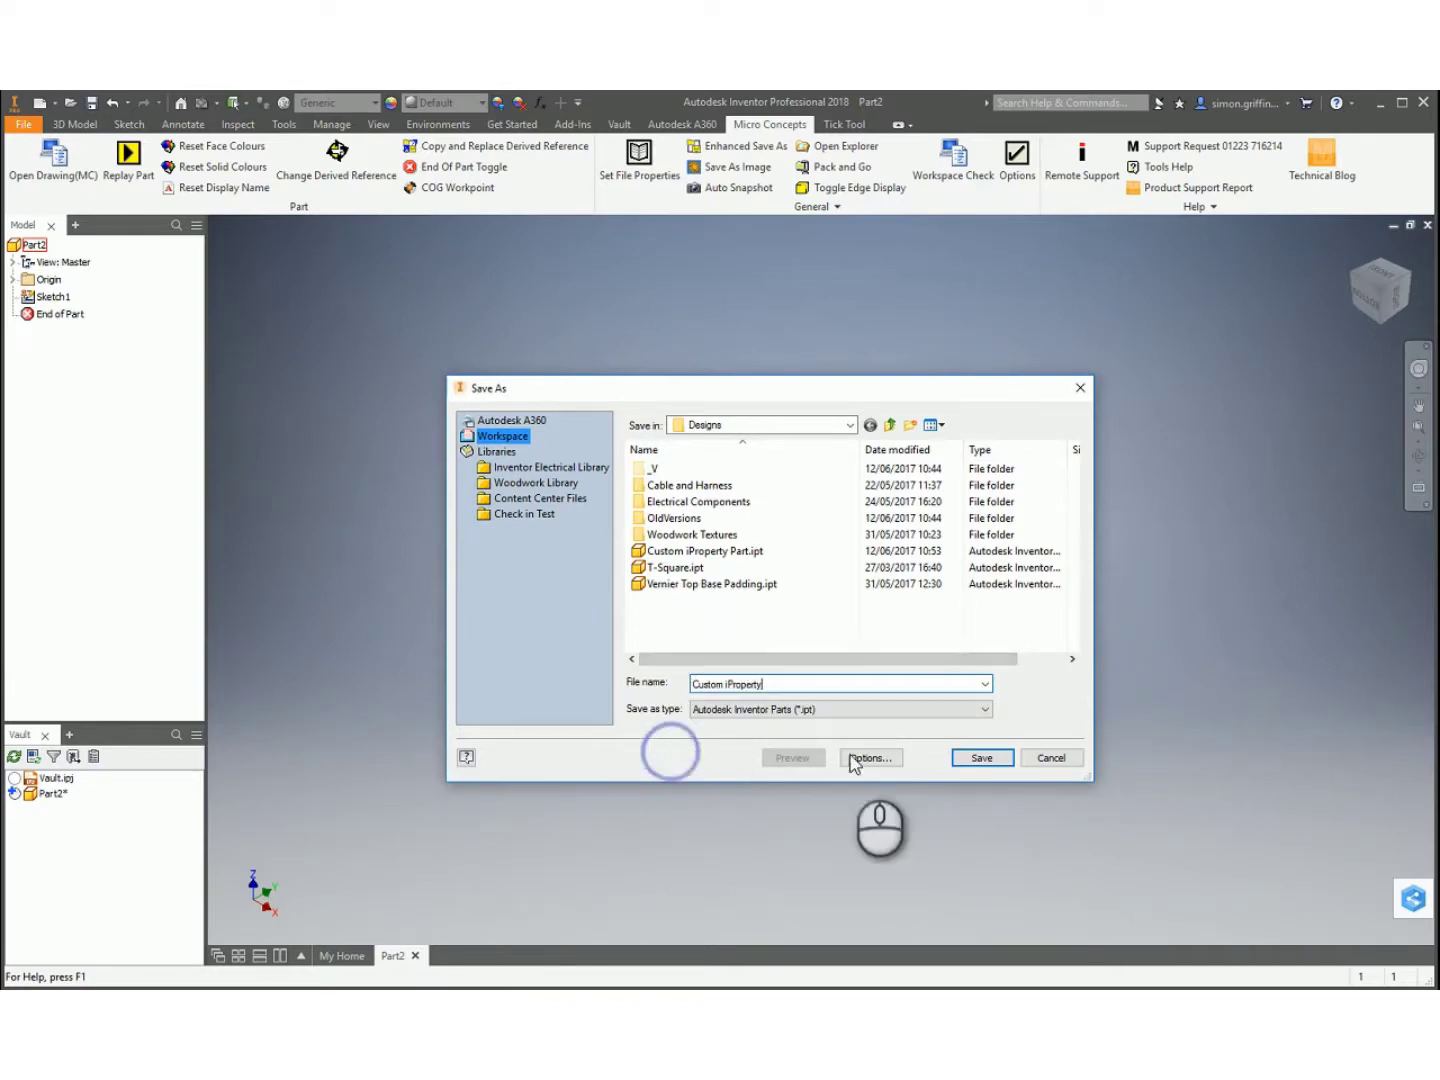
left_click(983, 758)
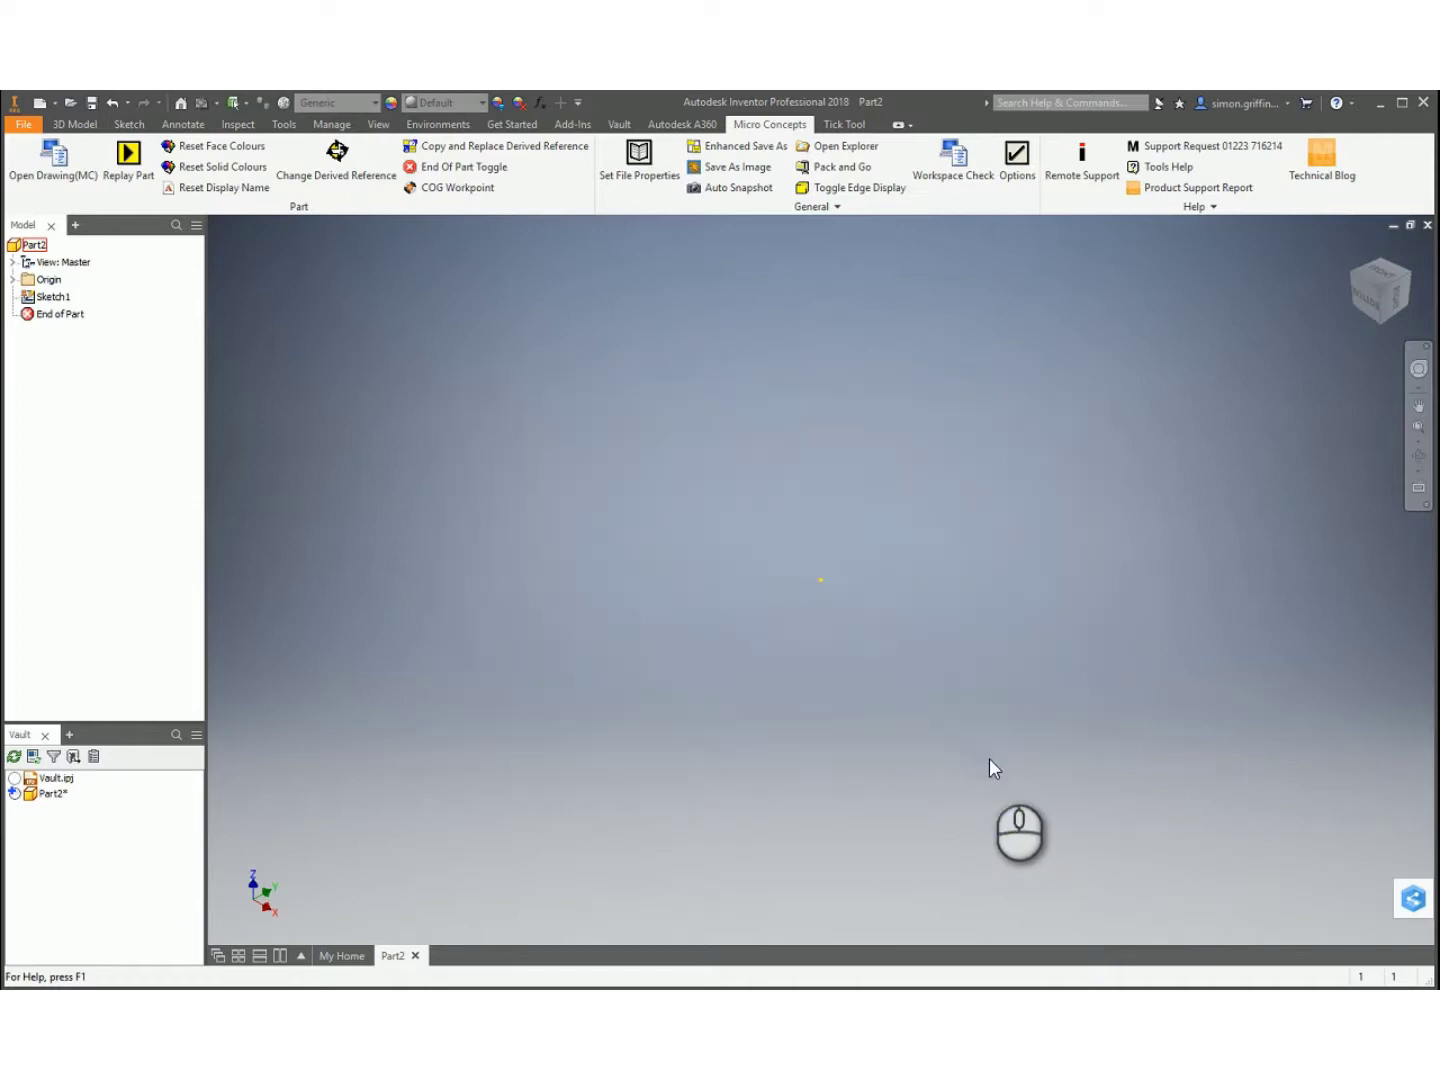
Check Custom iProperty.ipt in to the Vault, saving the part as part of the check-in.
left_click(653, 176)
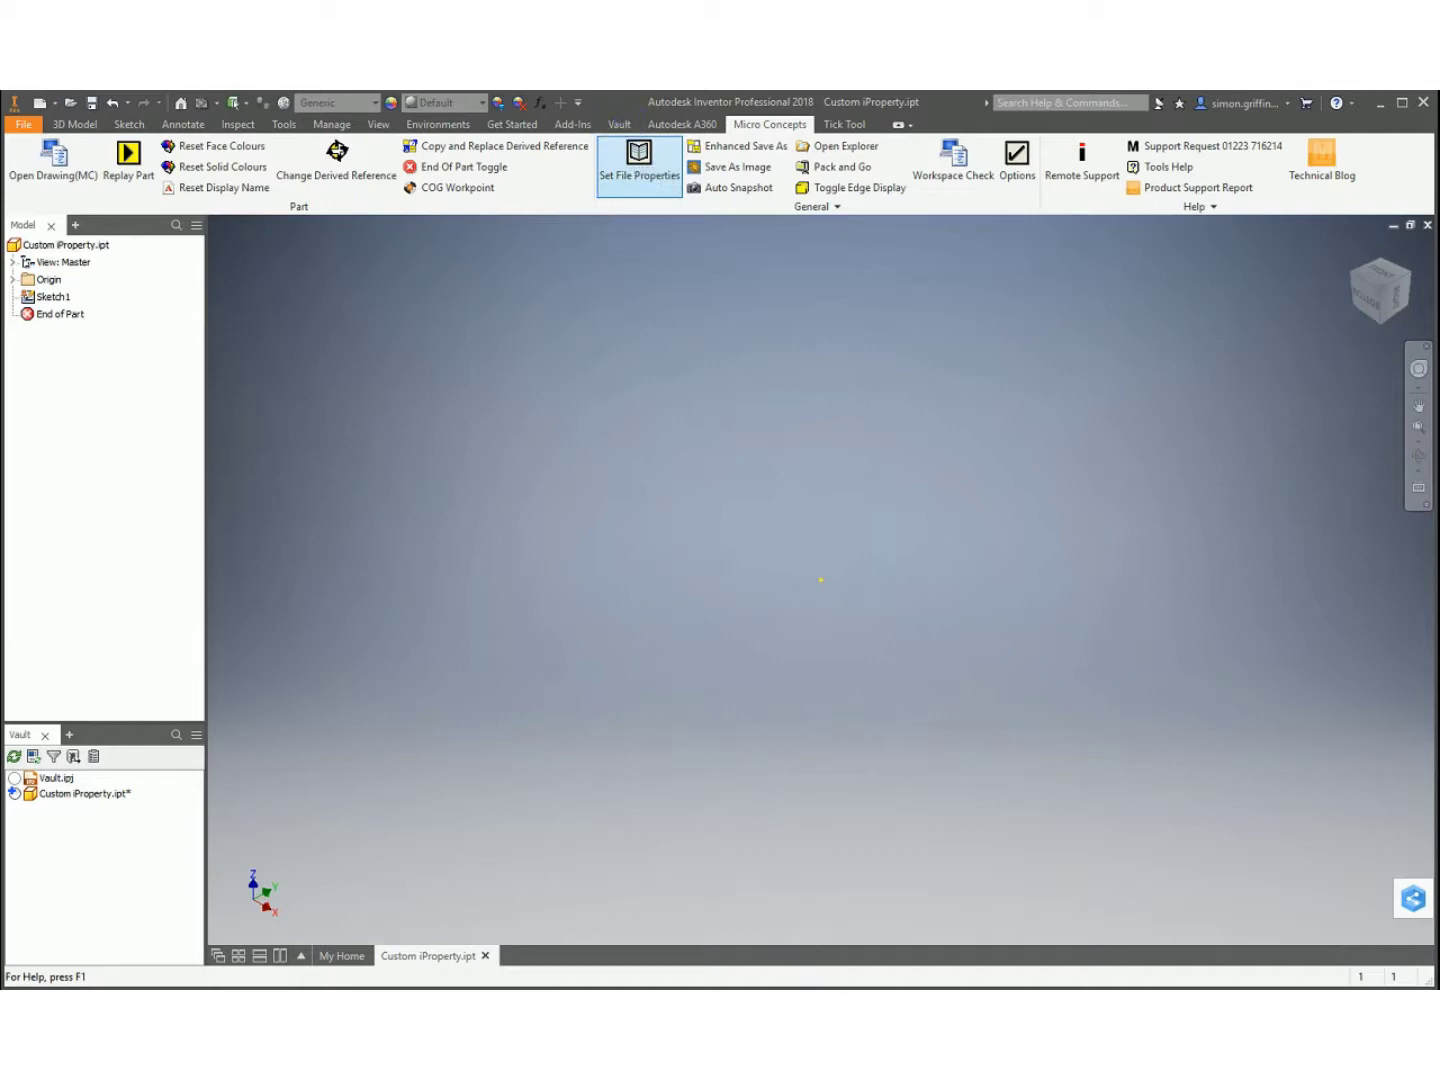
left_click(619, 124)
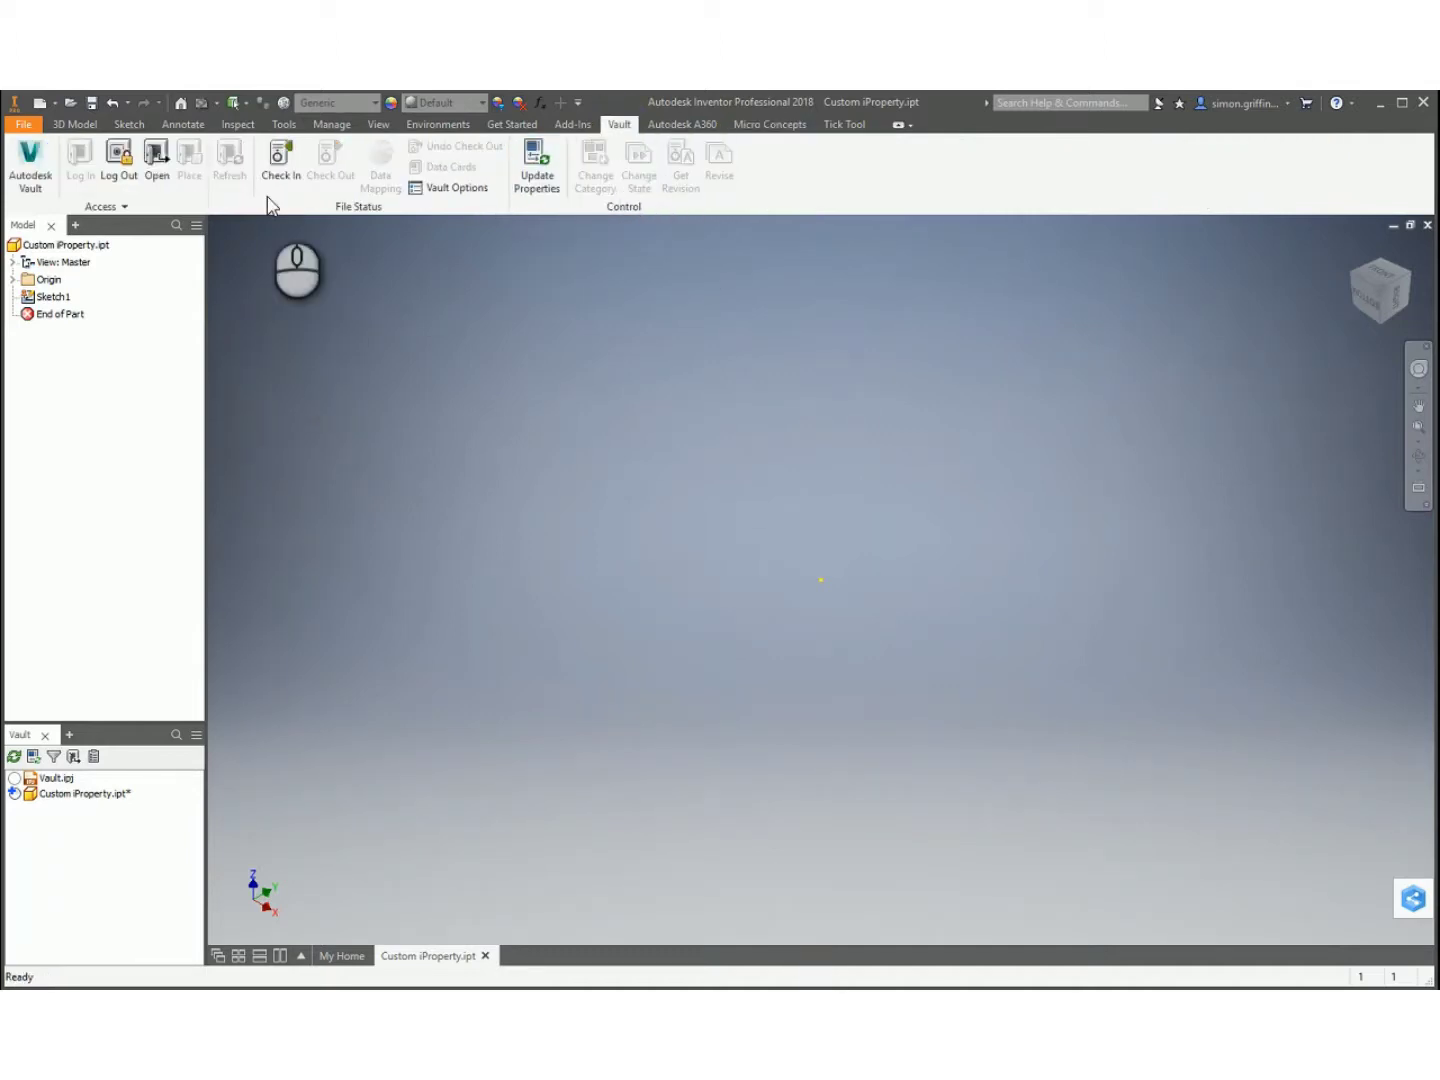
left_click(281, 160)
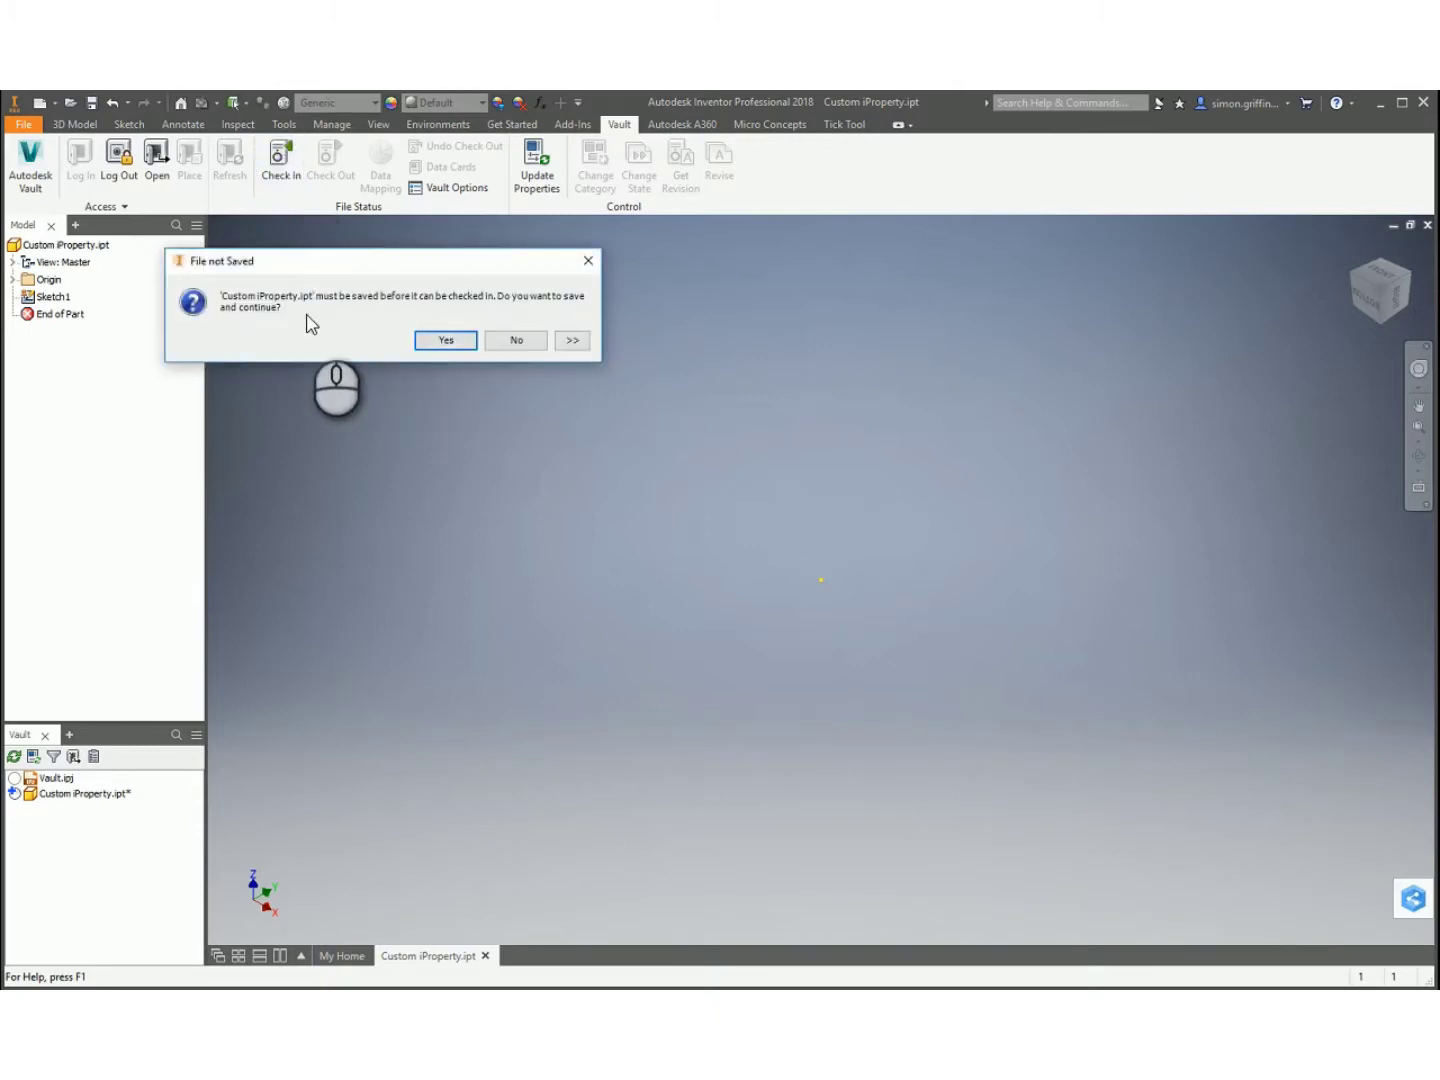
left_click(446, 341)
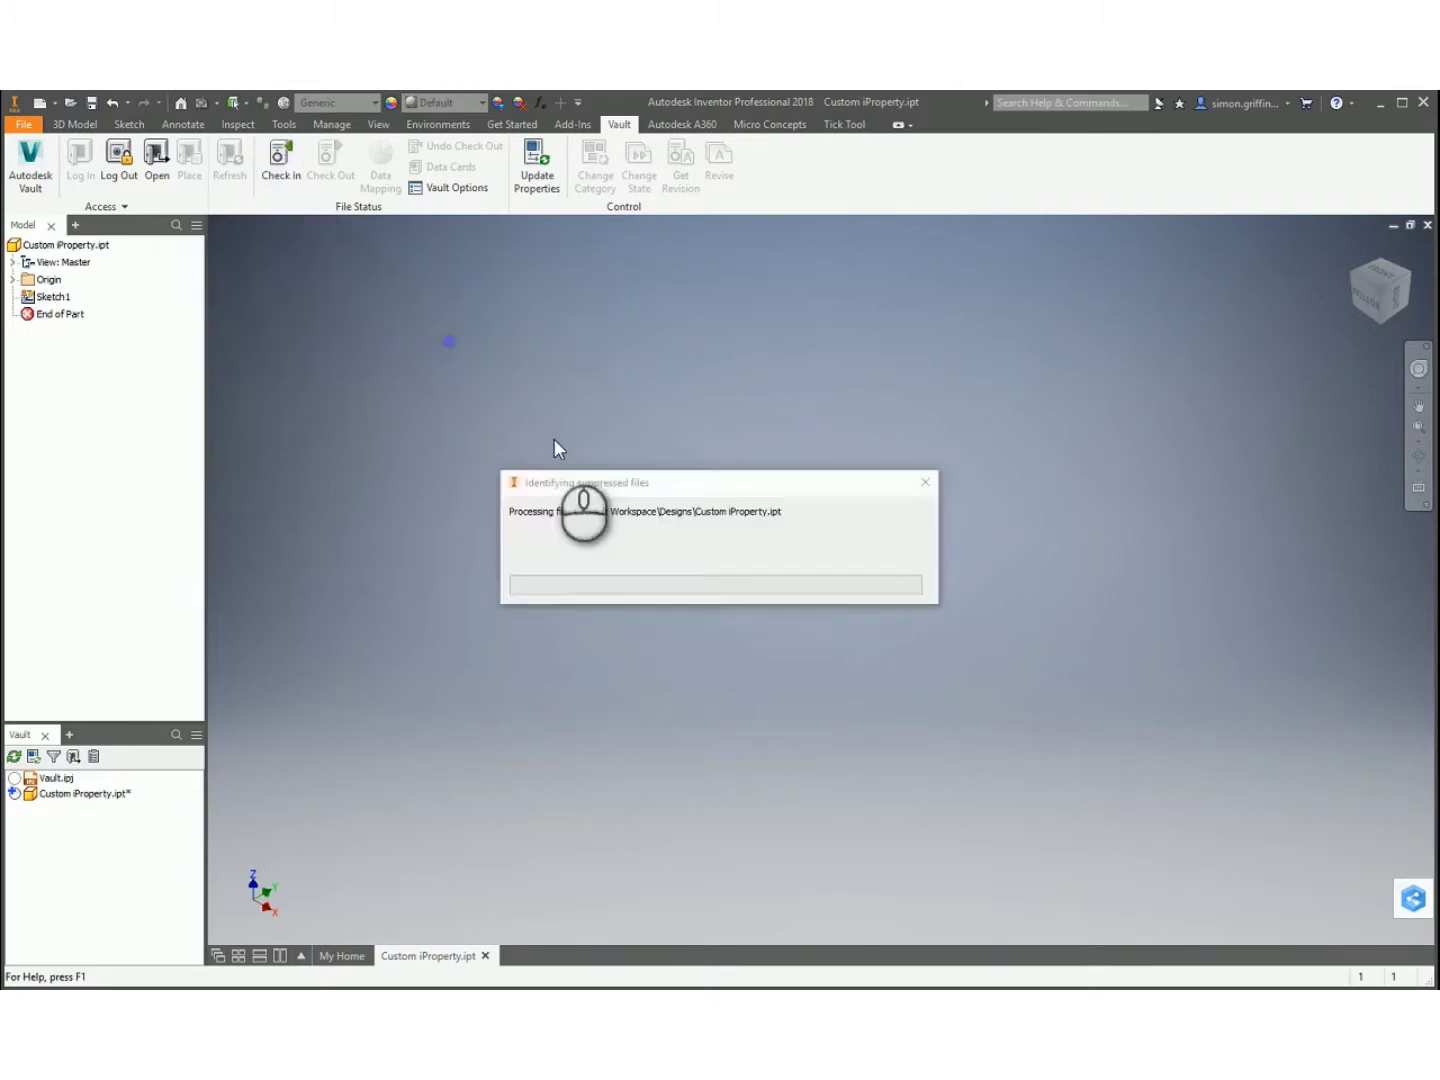
left_click(917, 744)
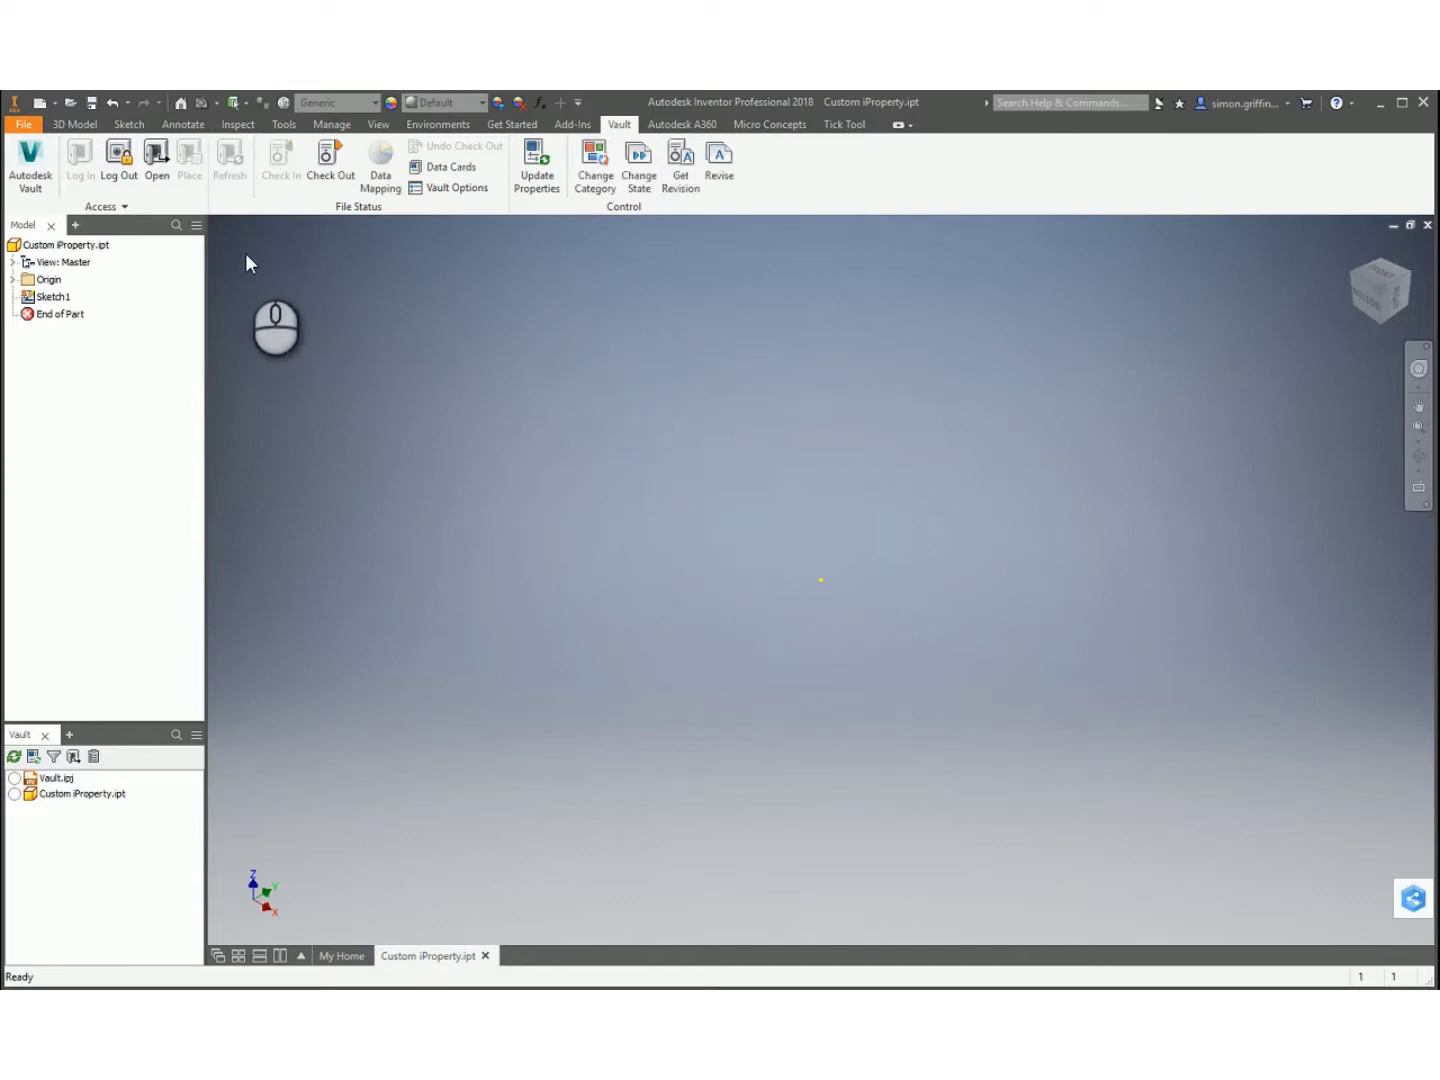
Inspect the custom iProperties of Custom iProperty.ipt.
right_click(85, 252)
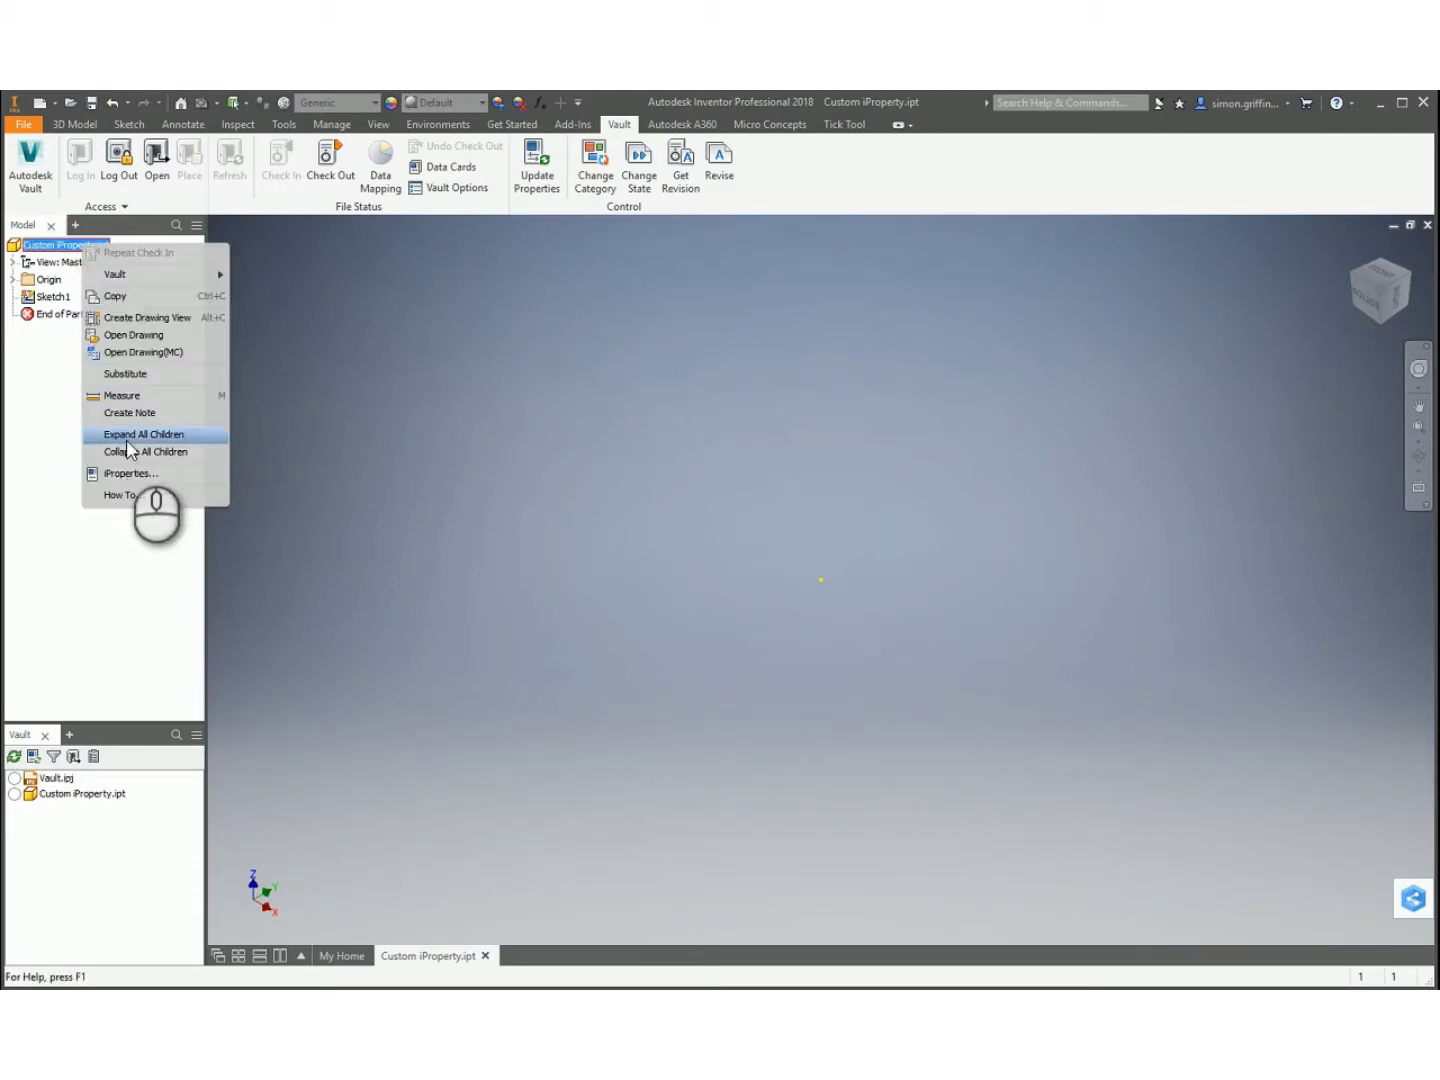
left_click(135, 471)
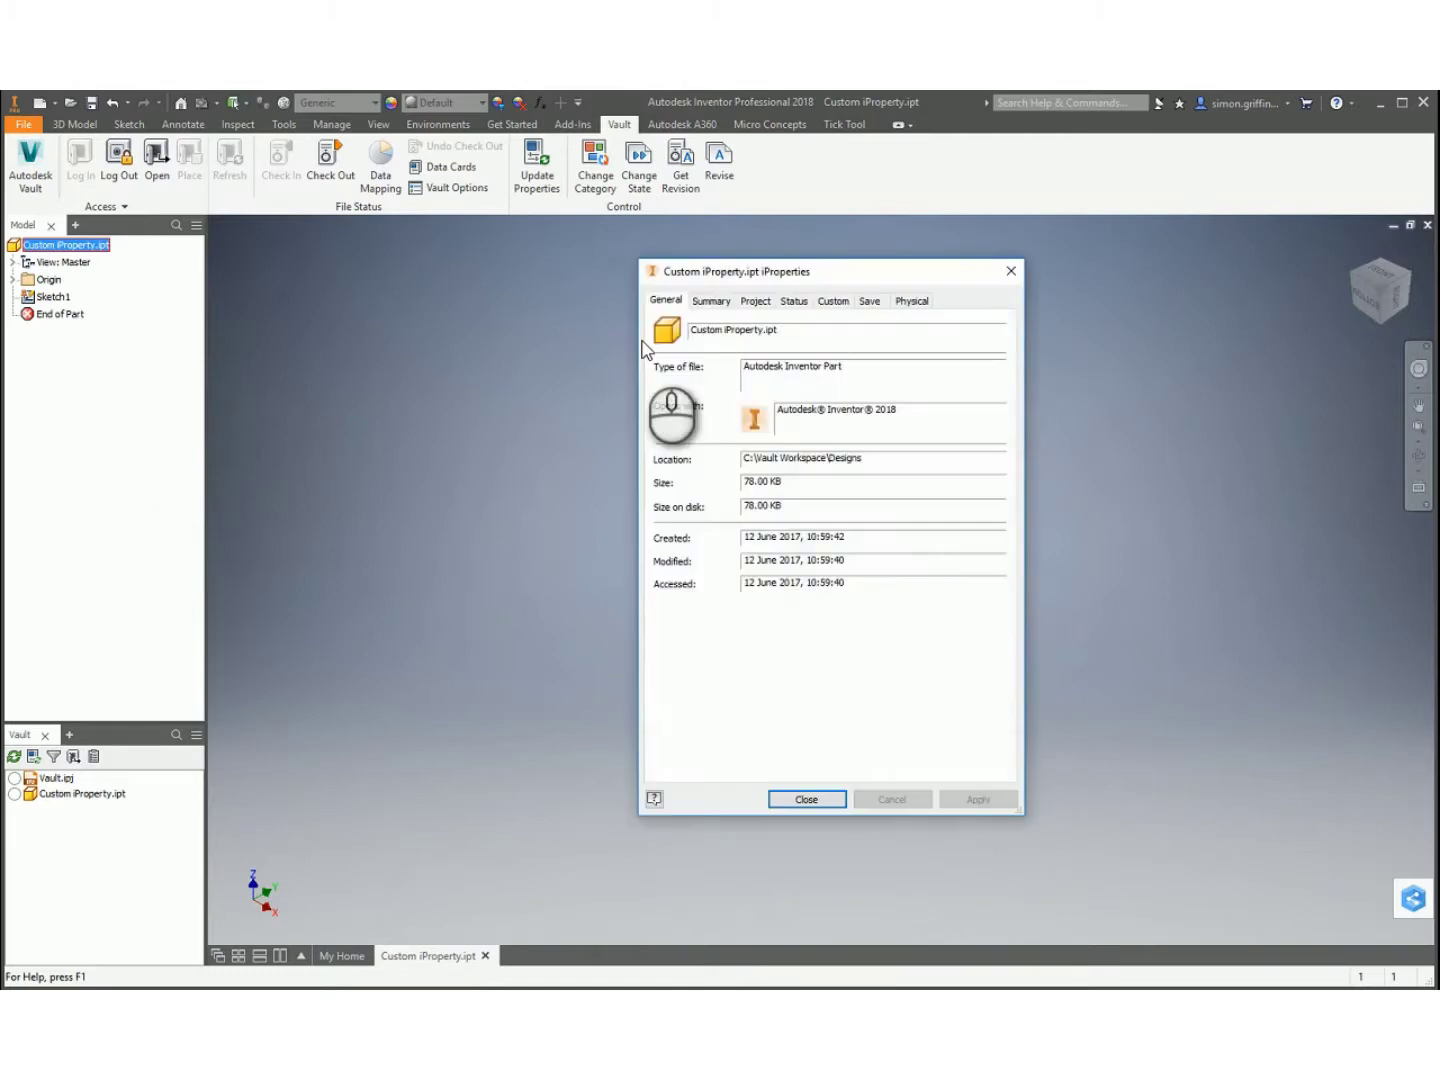
left_click(833, 300)
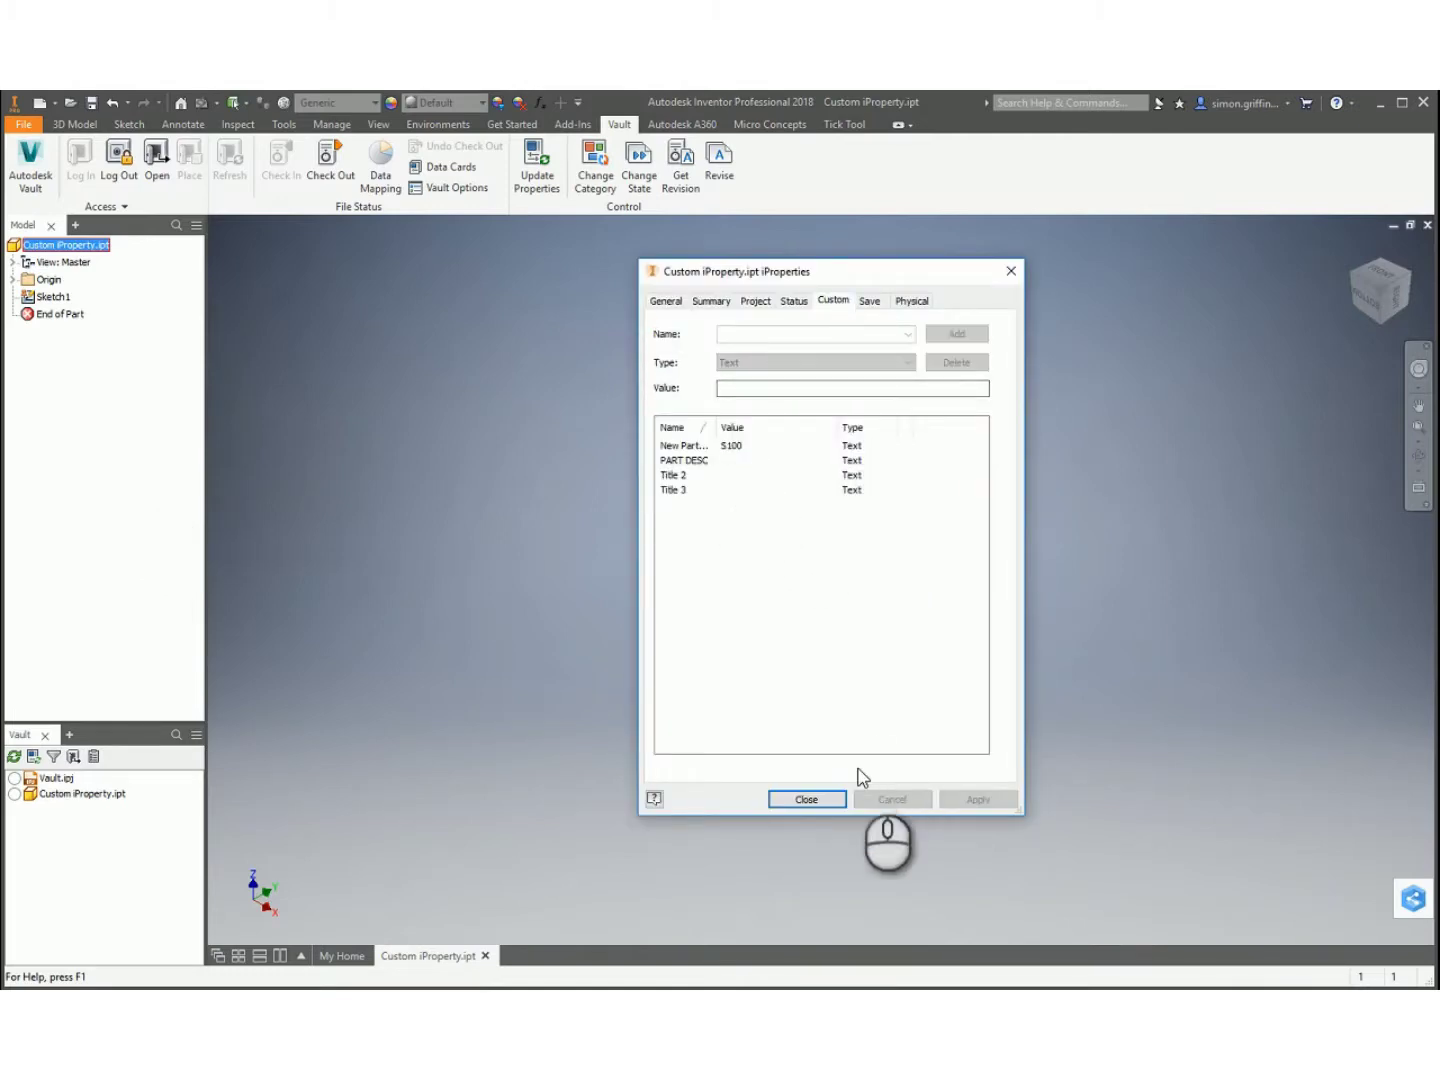
left_click(825, 801)
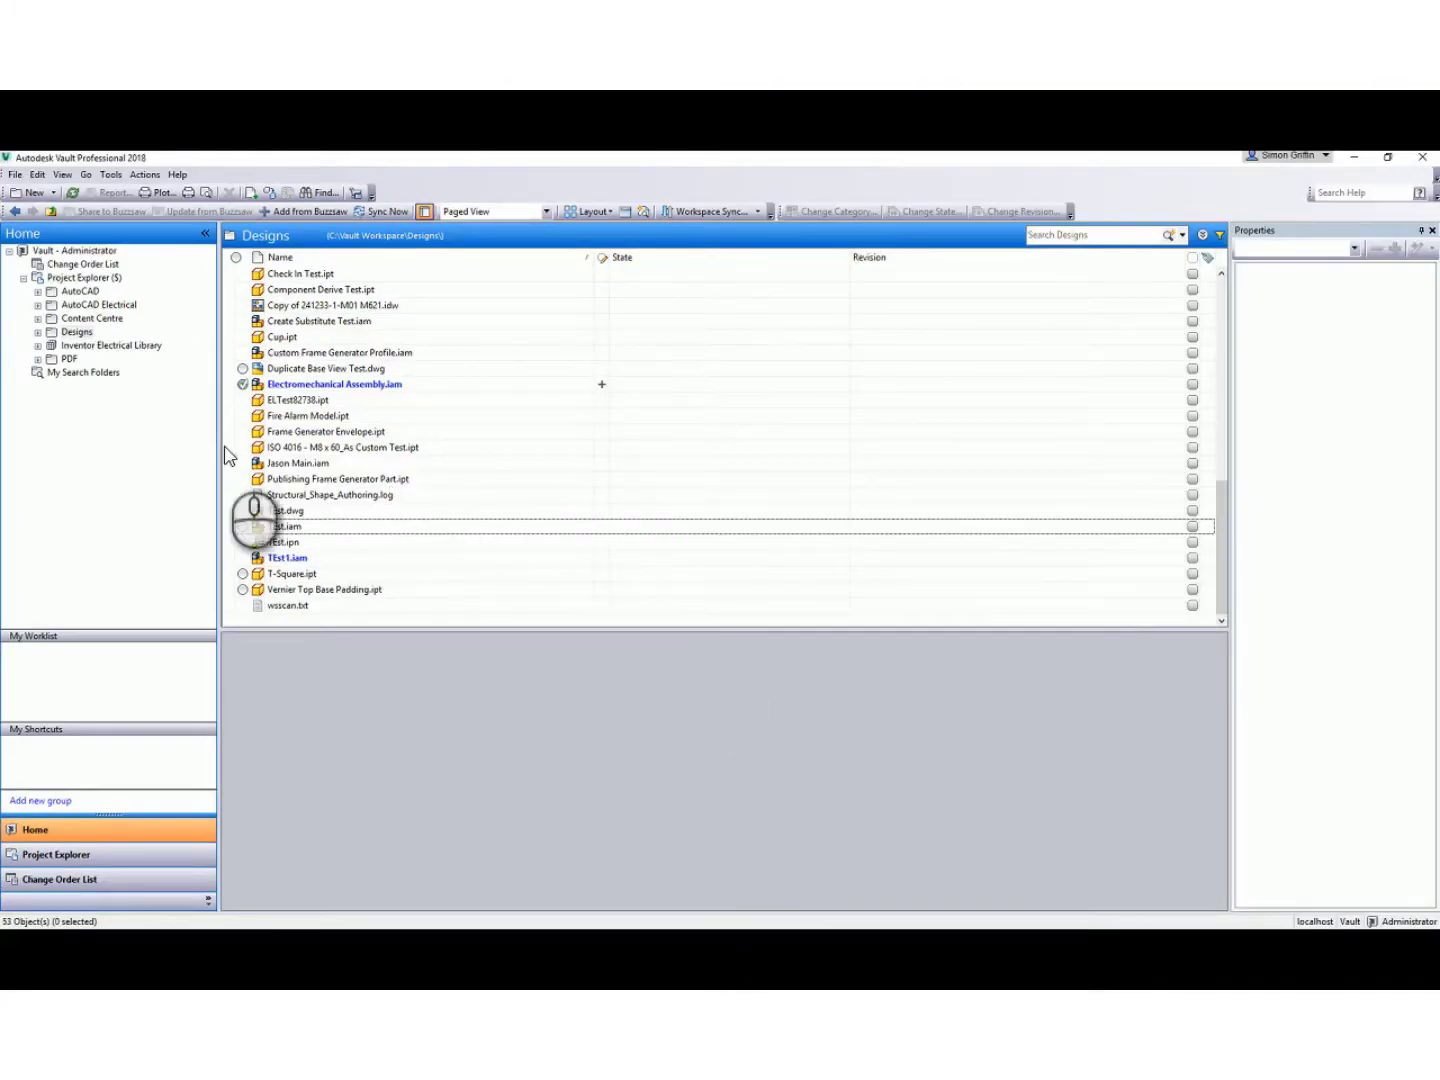
Switch to Autodesk Vault Professional, refresh the Designs folder and locate Custom iProperty.ipt.
left_click(80, 332)
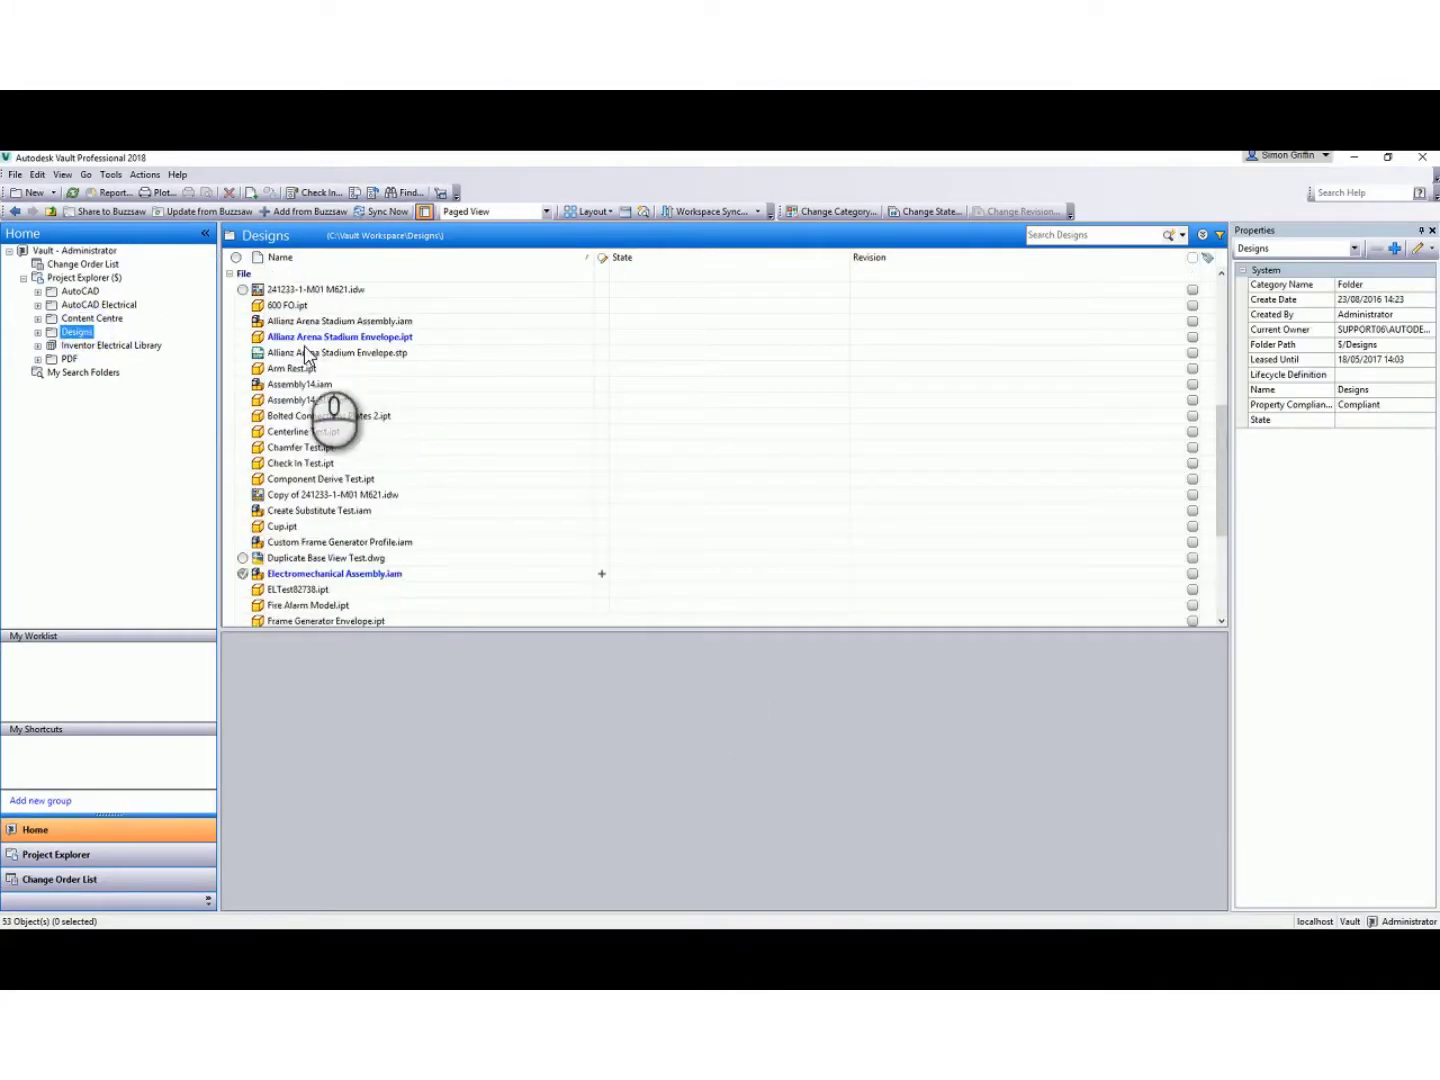
left_click(72, 192)
scroll(352, 470, "down", 10)
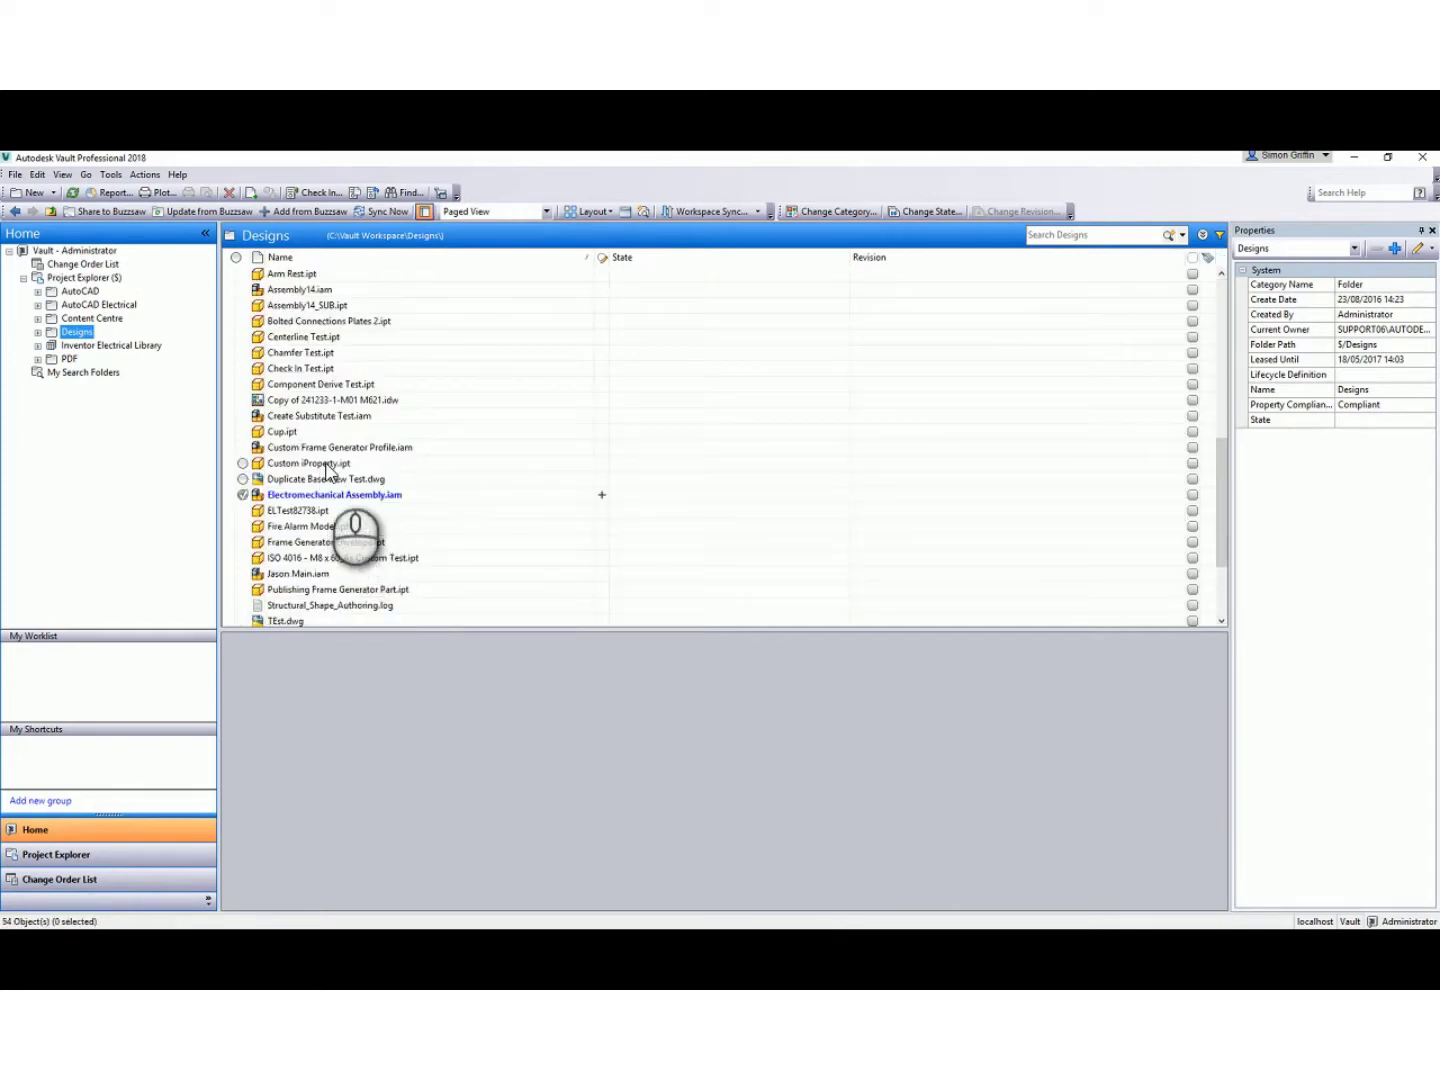
Examine the system and user-defined properties of Custom iProperty.ipt in the Designs folder.
left_click(322, 463)
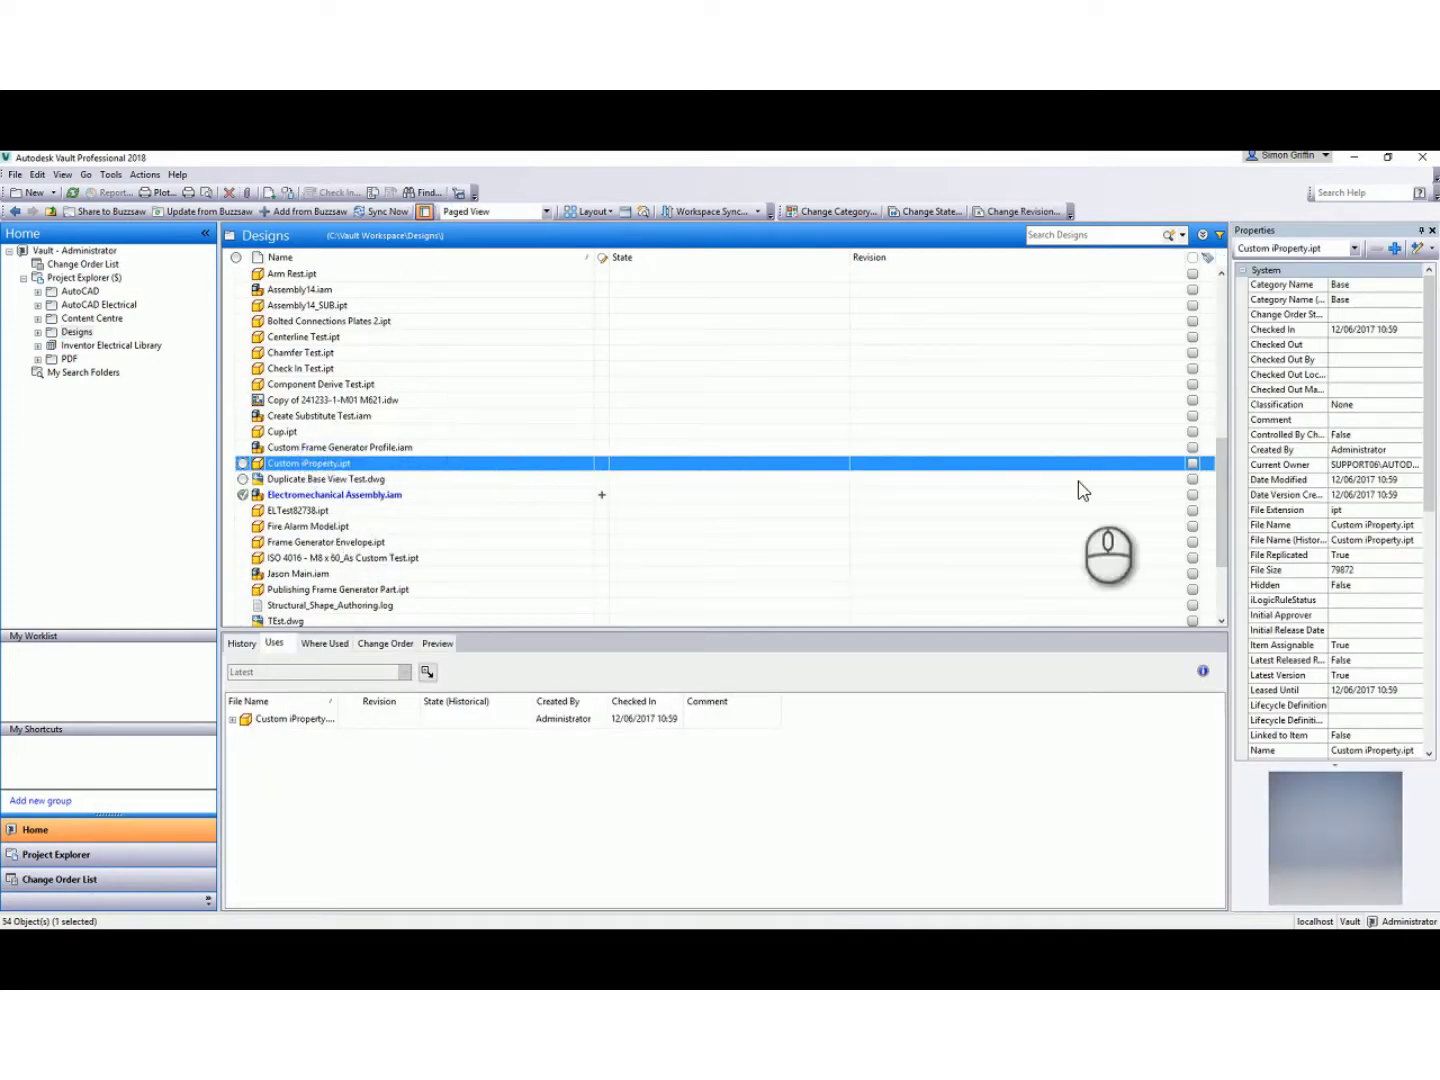
scroll(1380, 610, "down", 10)
scroll(1380, 605, "down", 1)
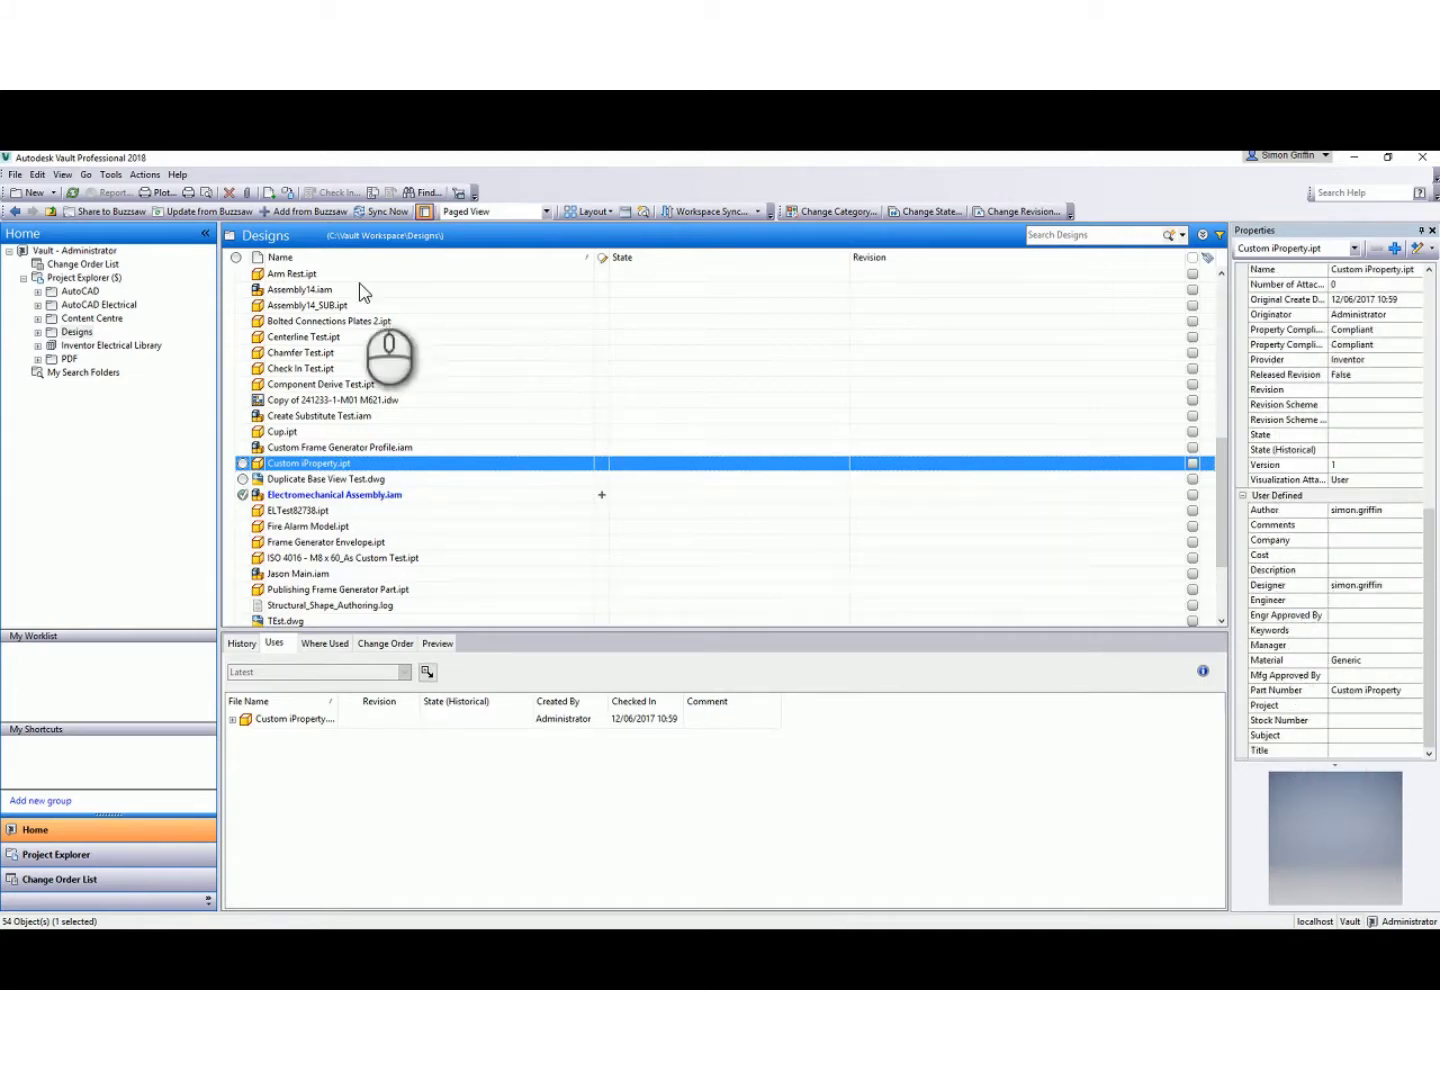
Open the Vault's property definitions from the behavior section of the Vault Settings.
left_click(111, 175)
mouse_move(215, 300)
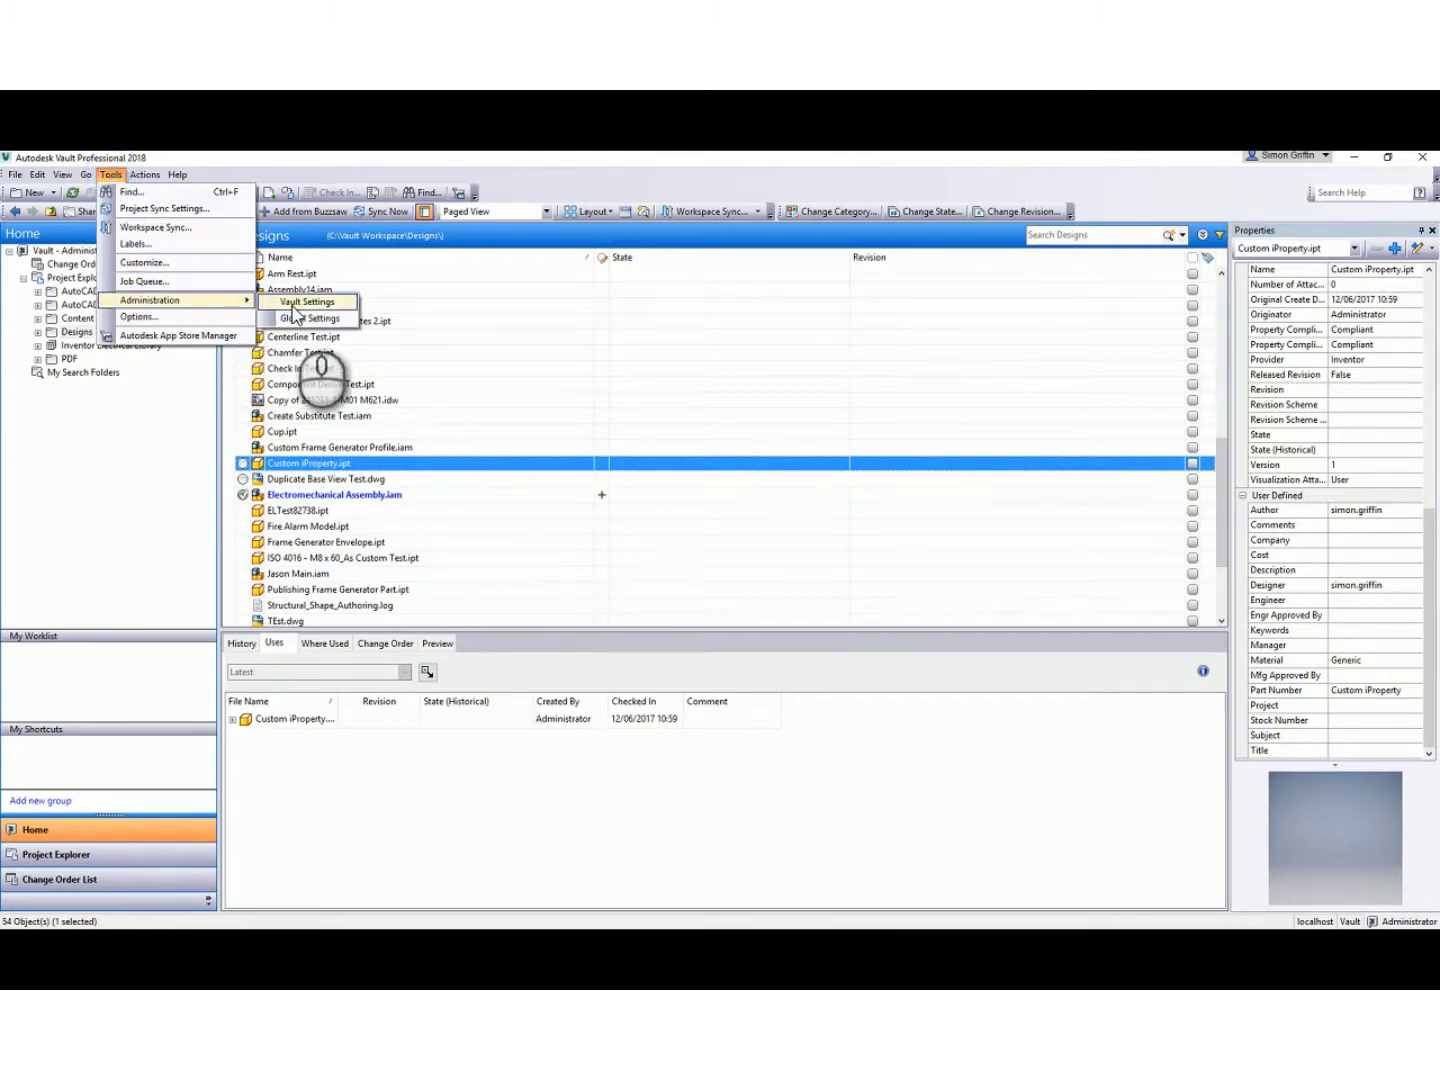
left_click(297, 306)
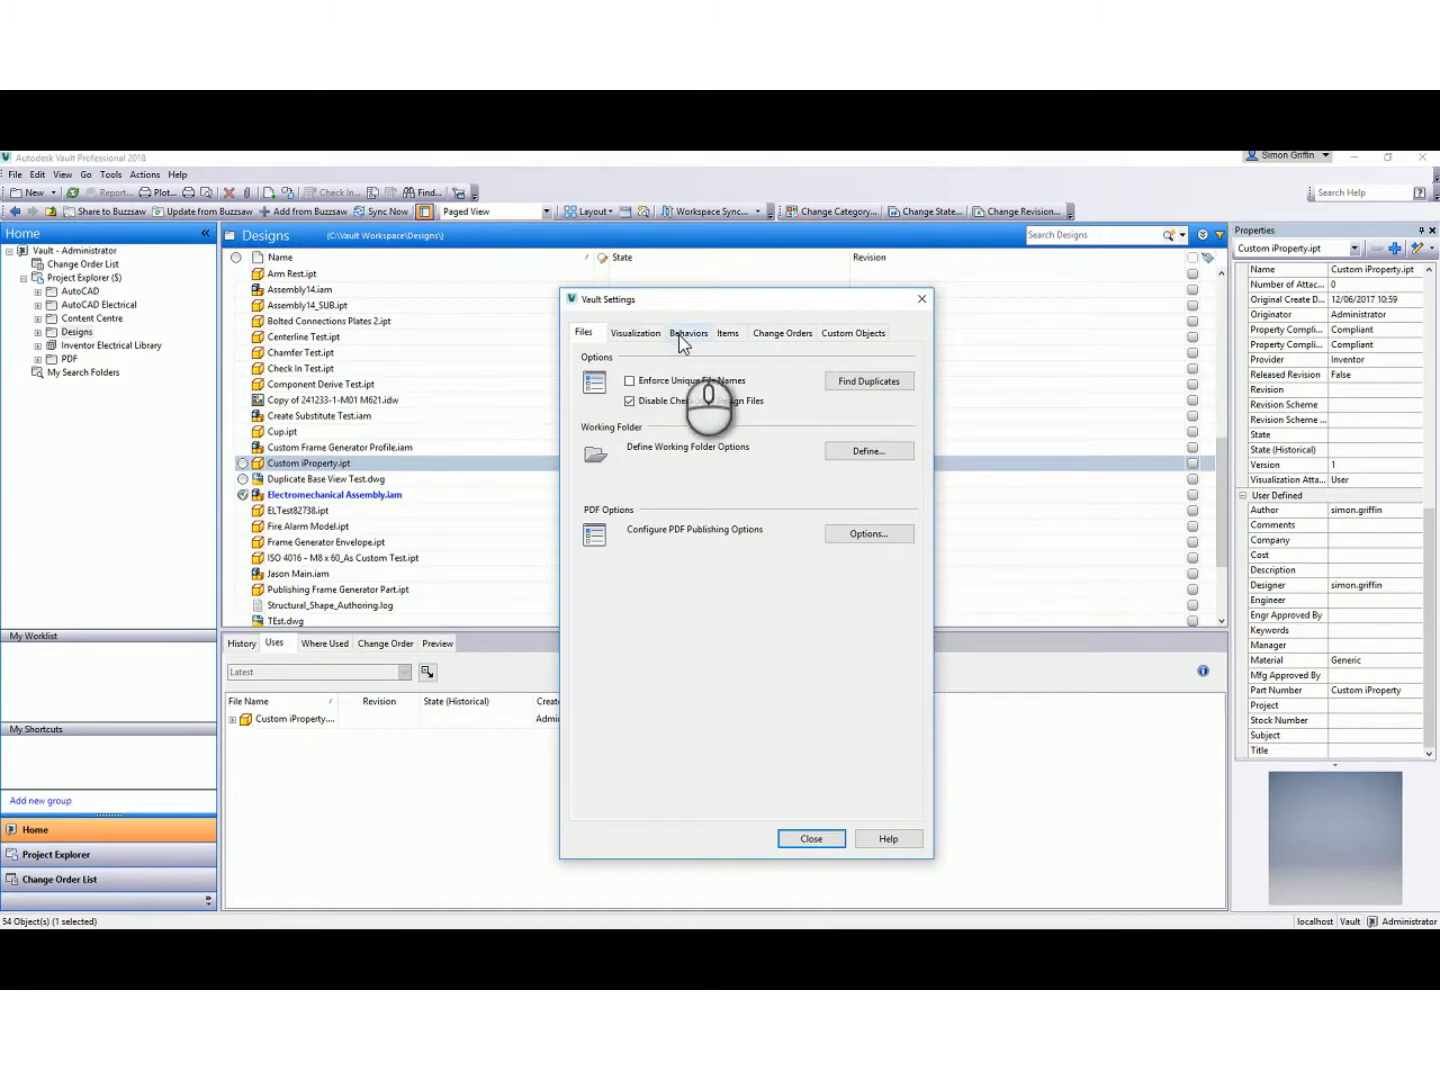
left_click(687, 333)
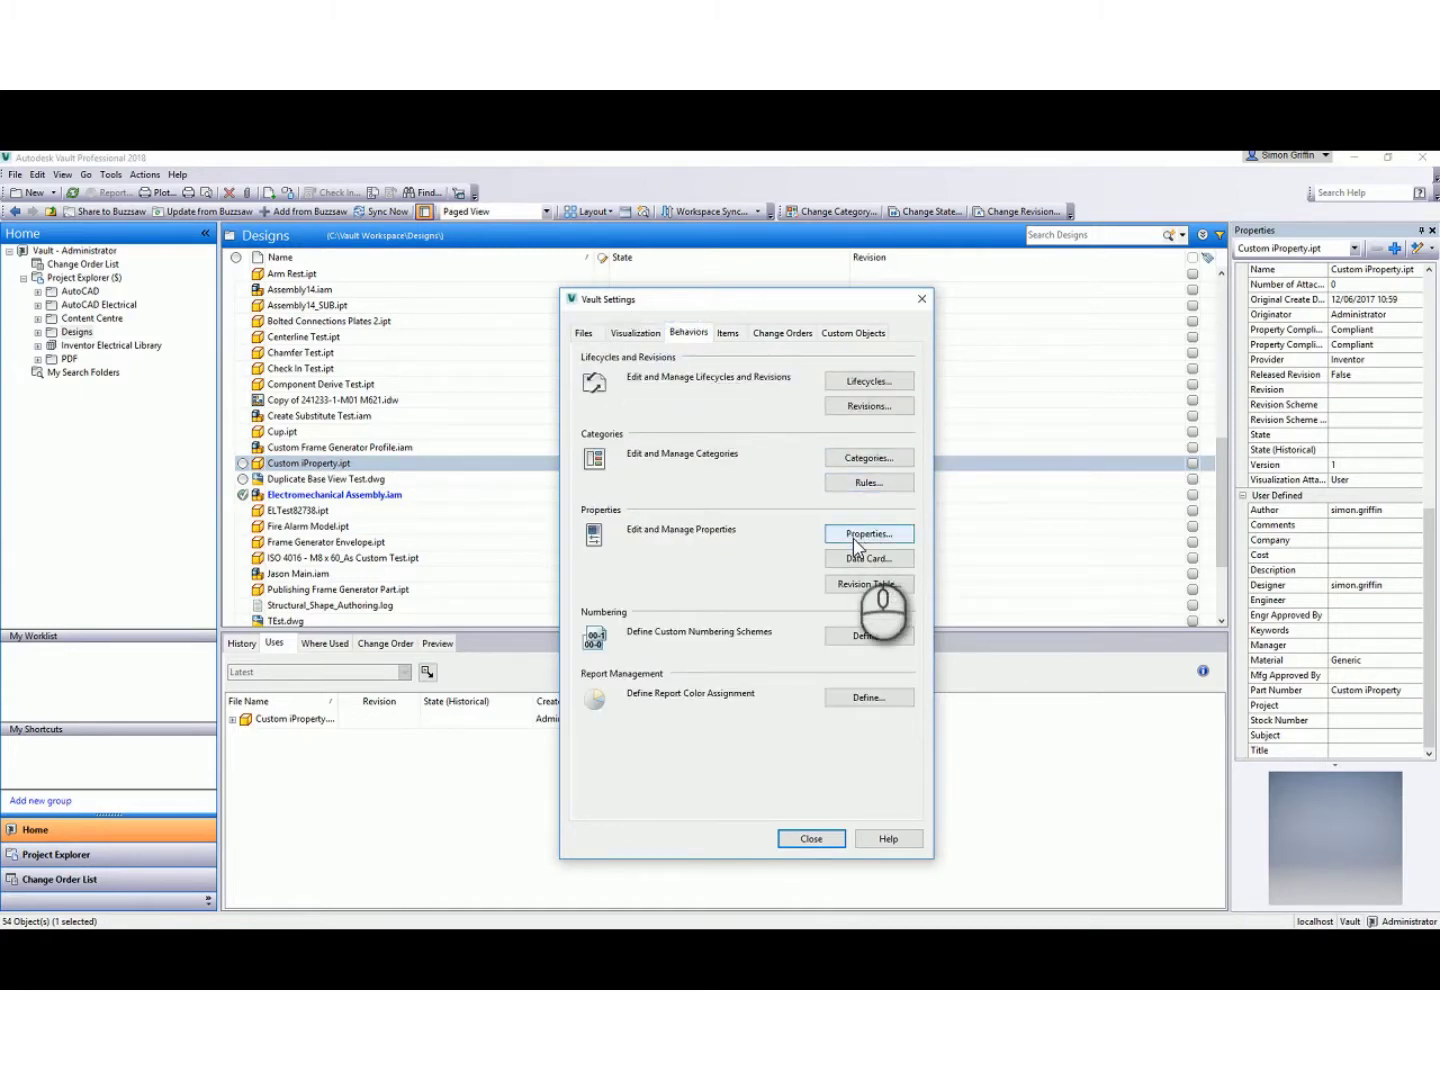
left_click(855, 543)
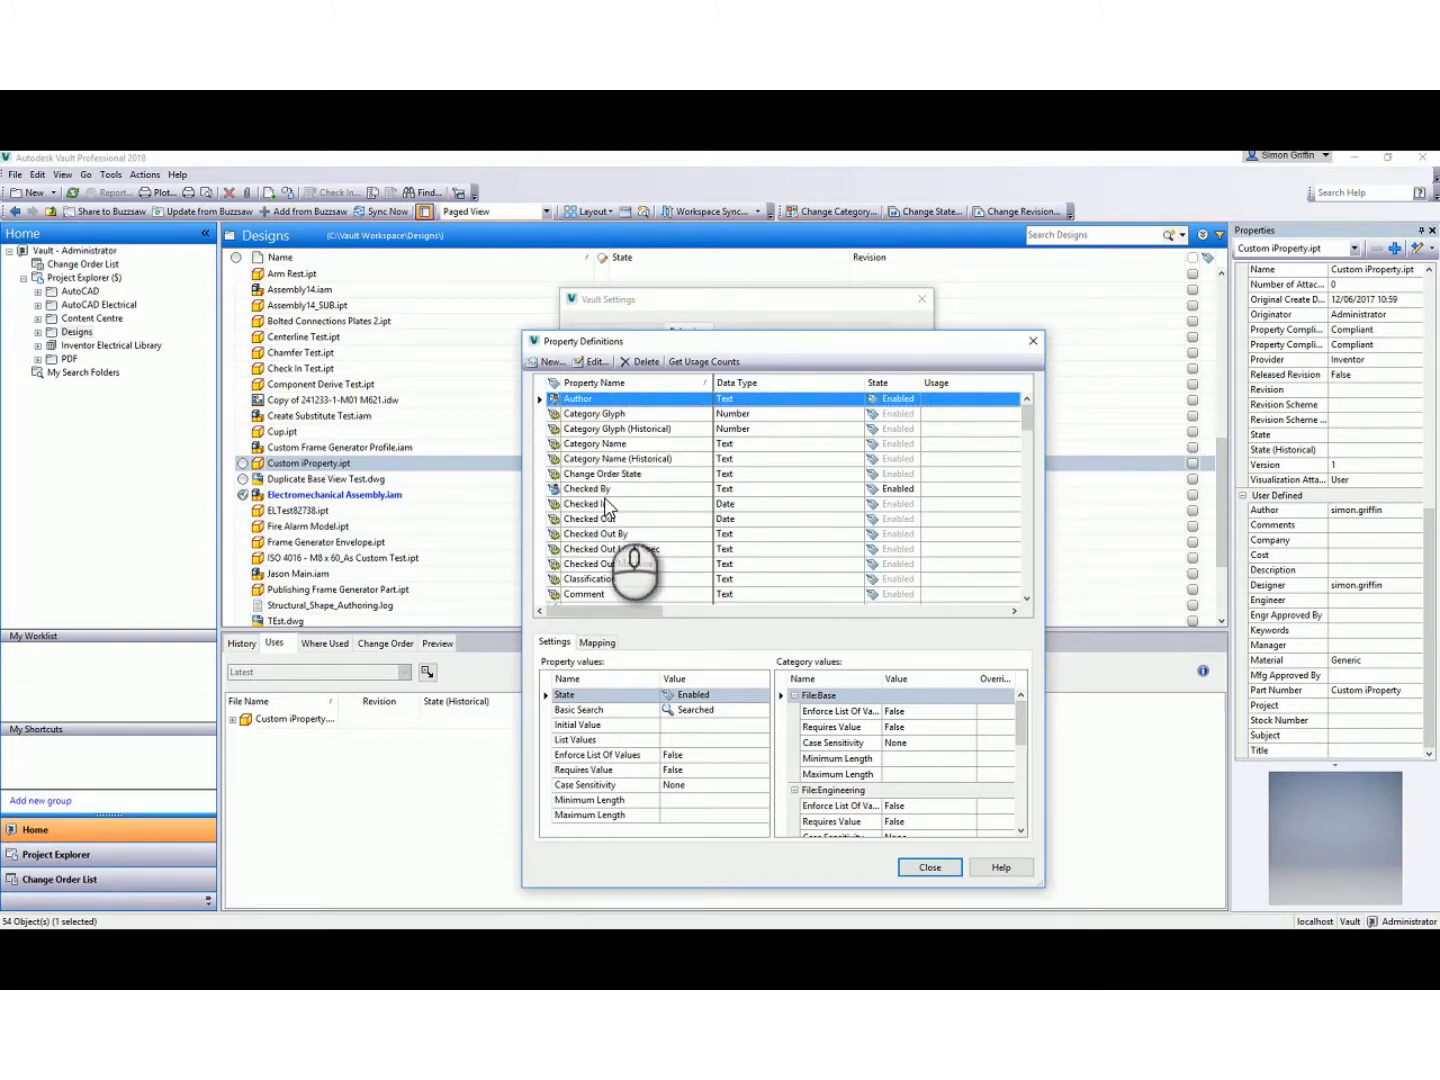
scroll(589, 487, "down", 4)
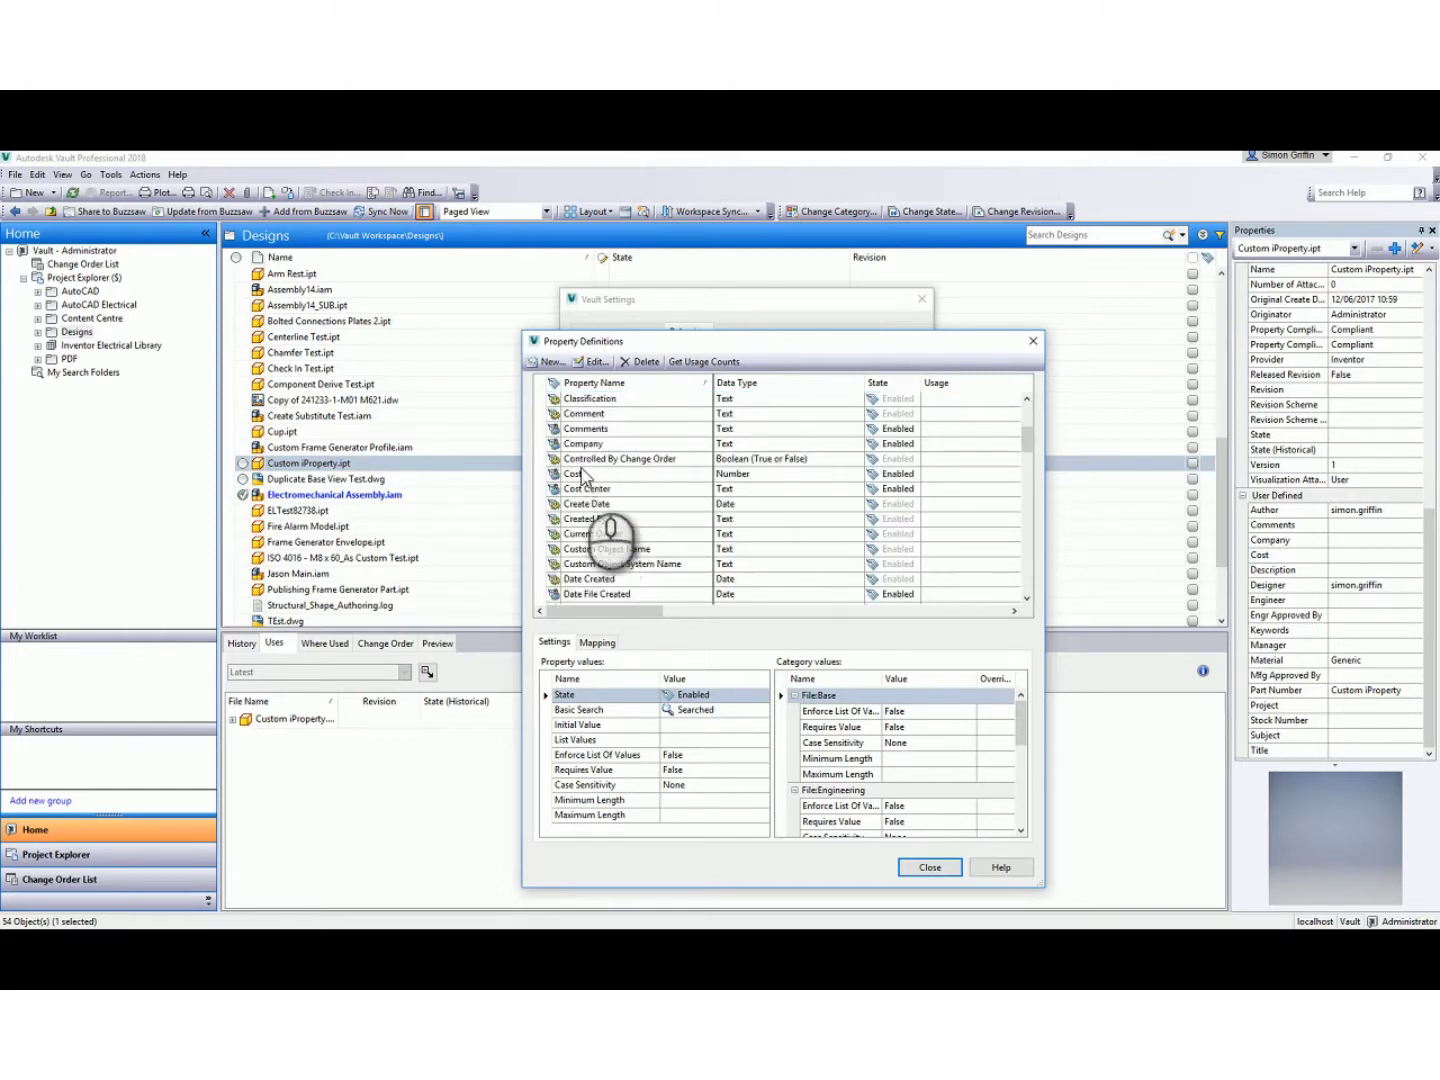
Start a new Text property named New Part Number, associated with the Base and Engineering file categories.
left_click(550, 363)
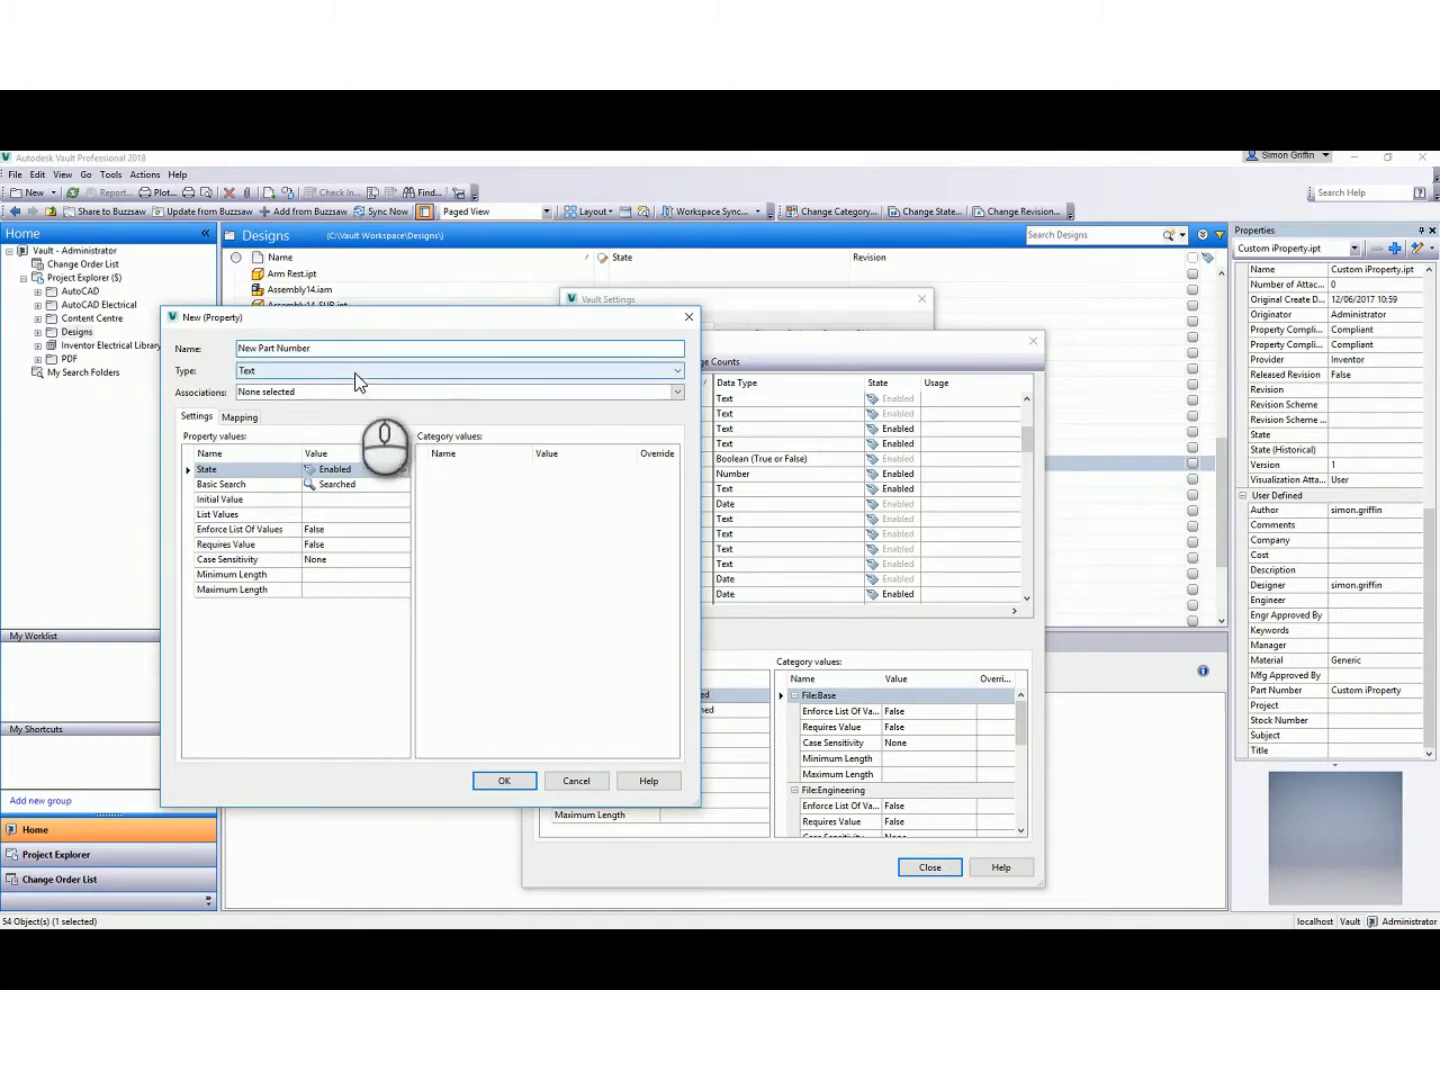
left_click(302, 393)
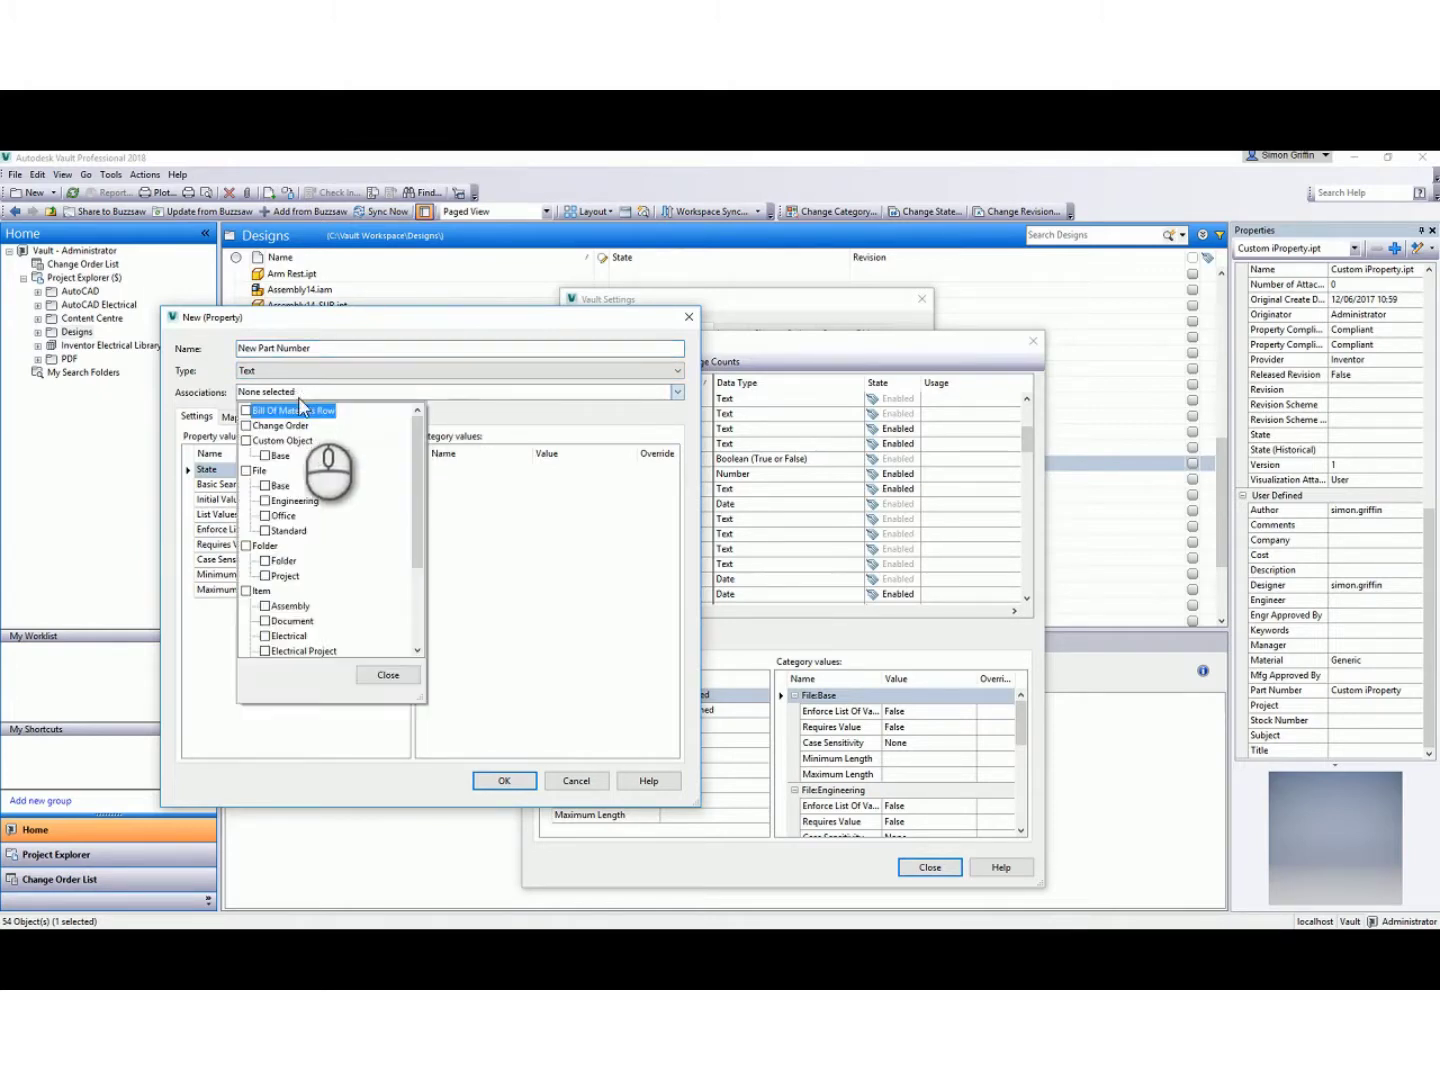
left_click(265, 485)
left_click(266, 501)
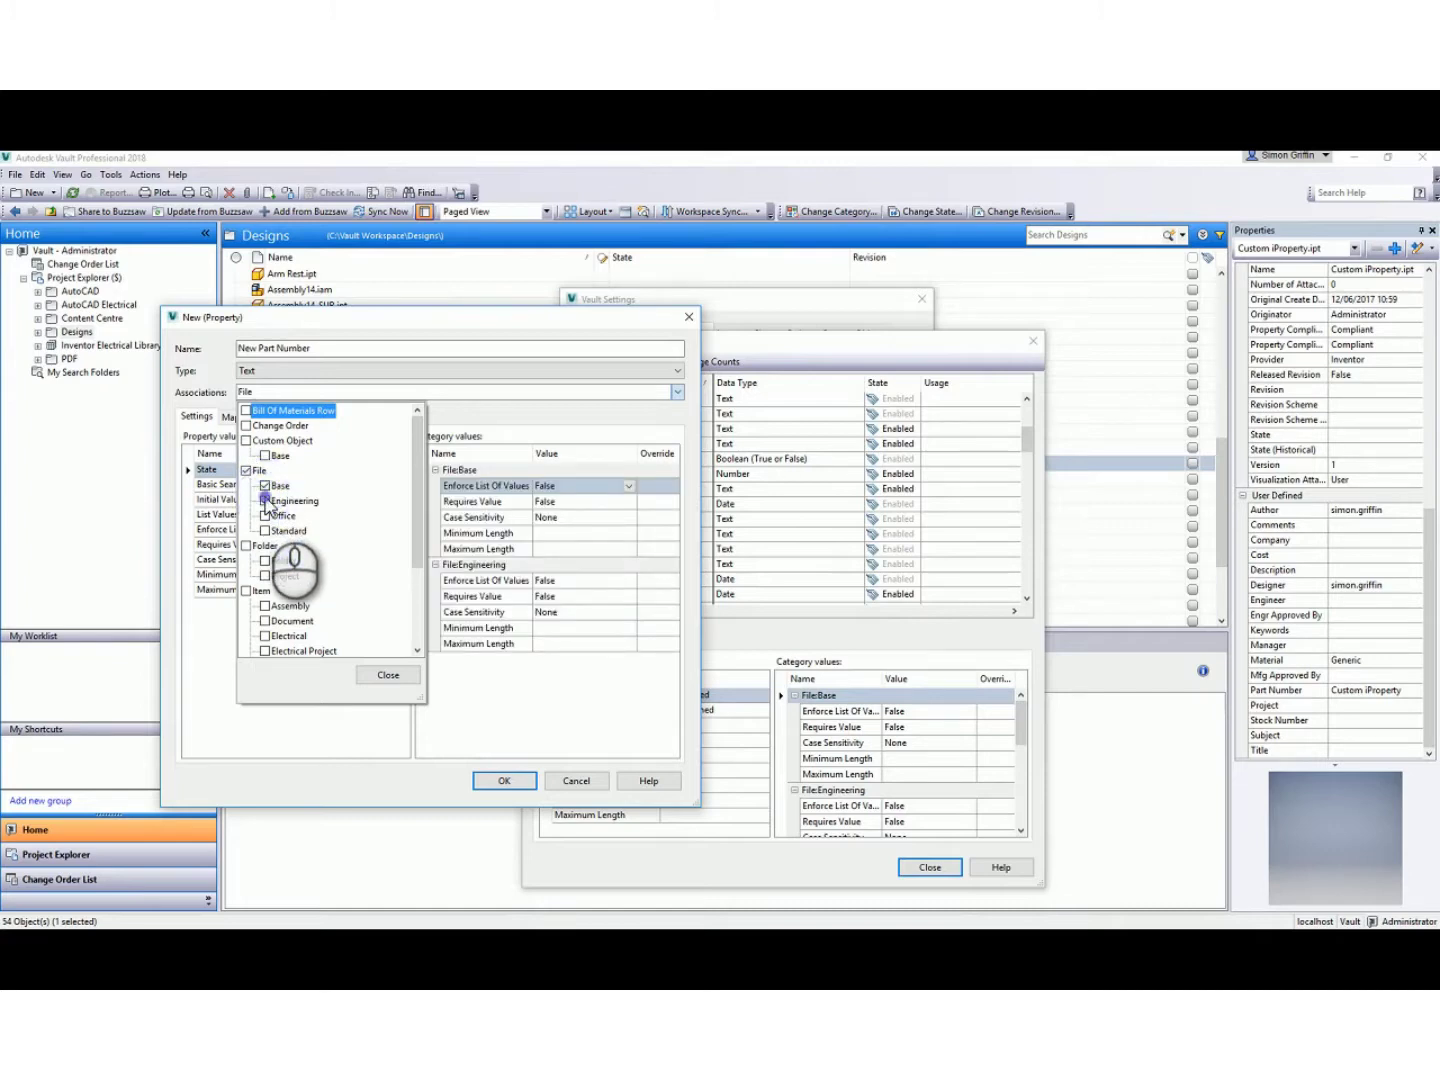
left_click(388, 675)
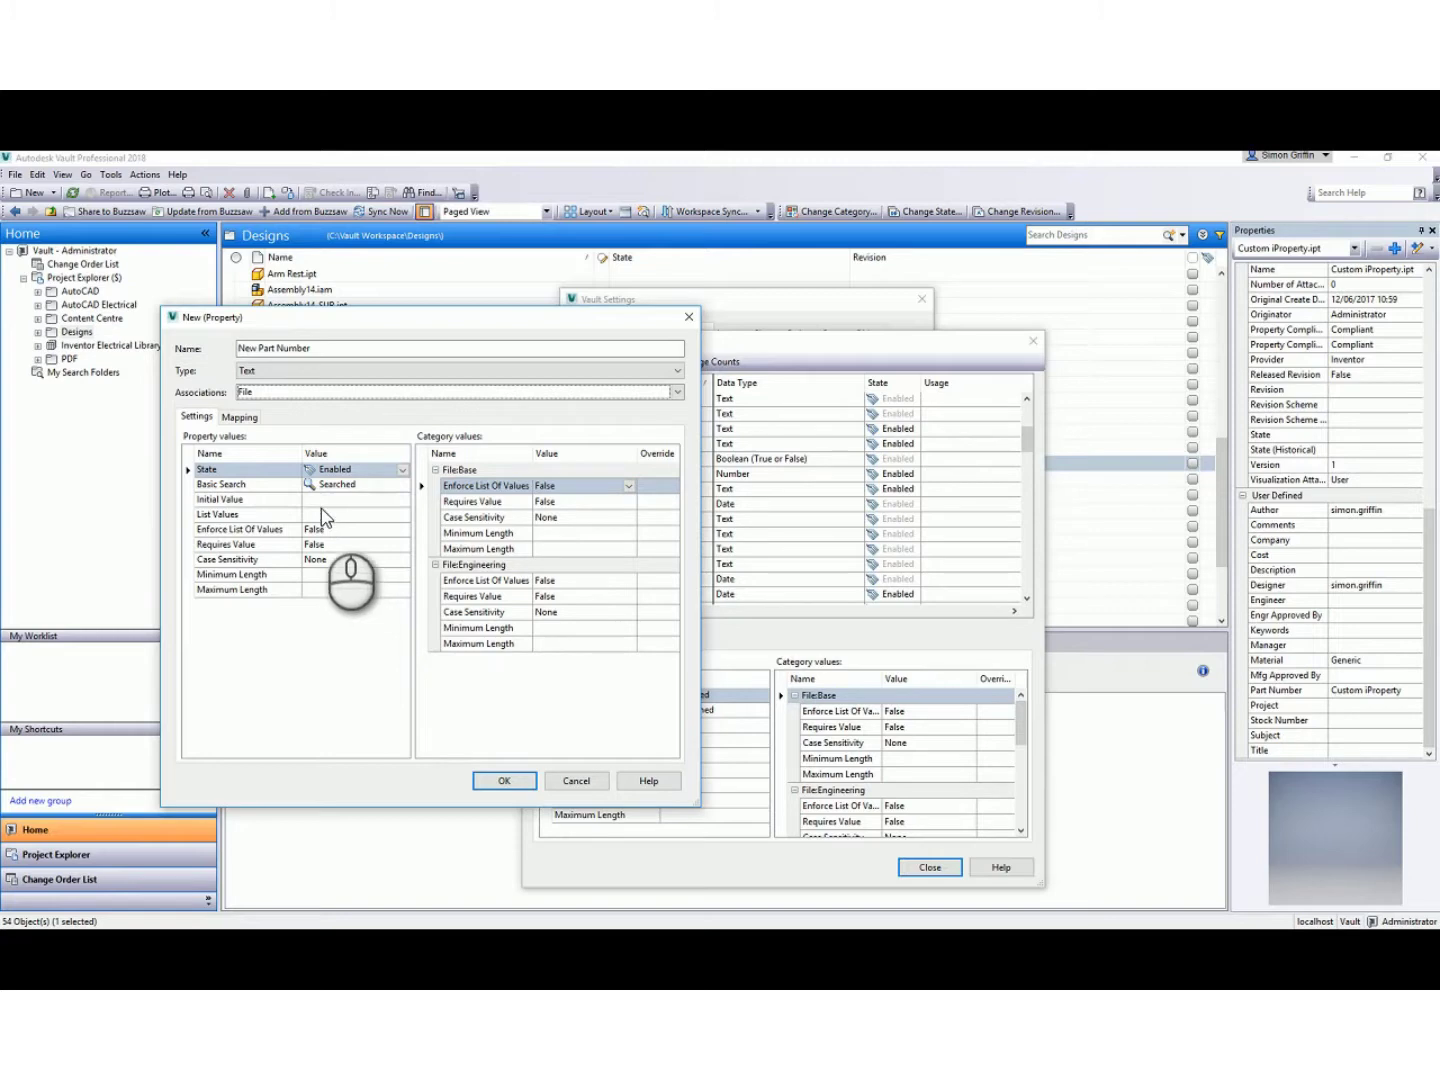
Add a mapping for the new property with Inventor as provider and import file properties from Custom iProperty.ipt.
left_click(240, 418)
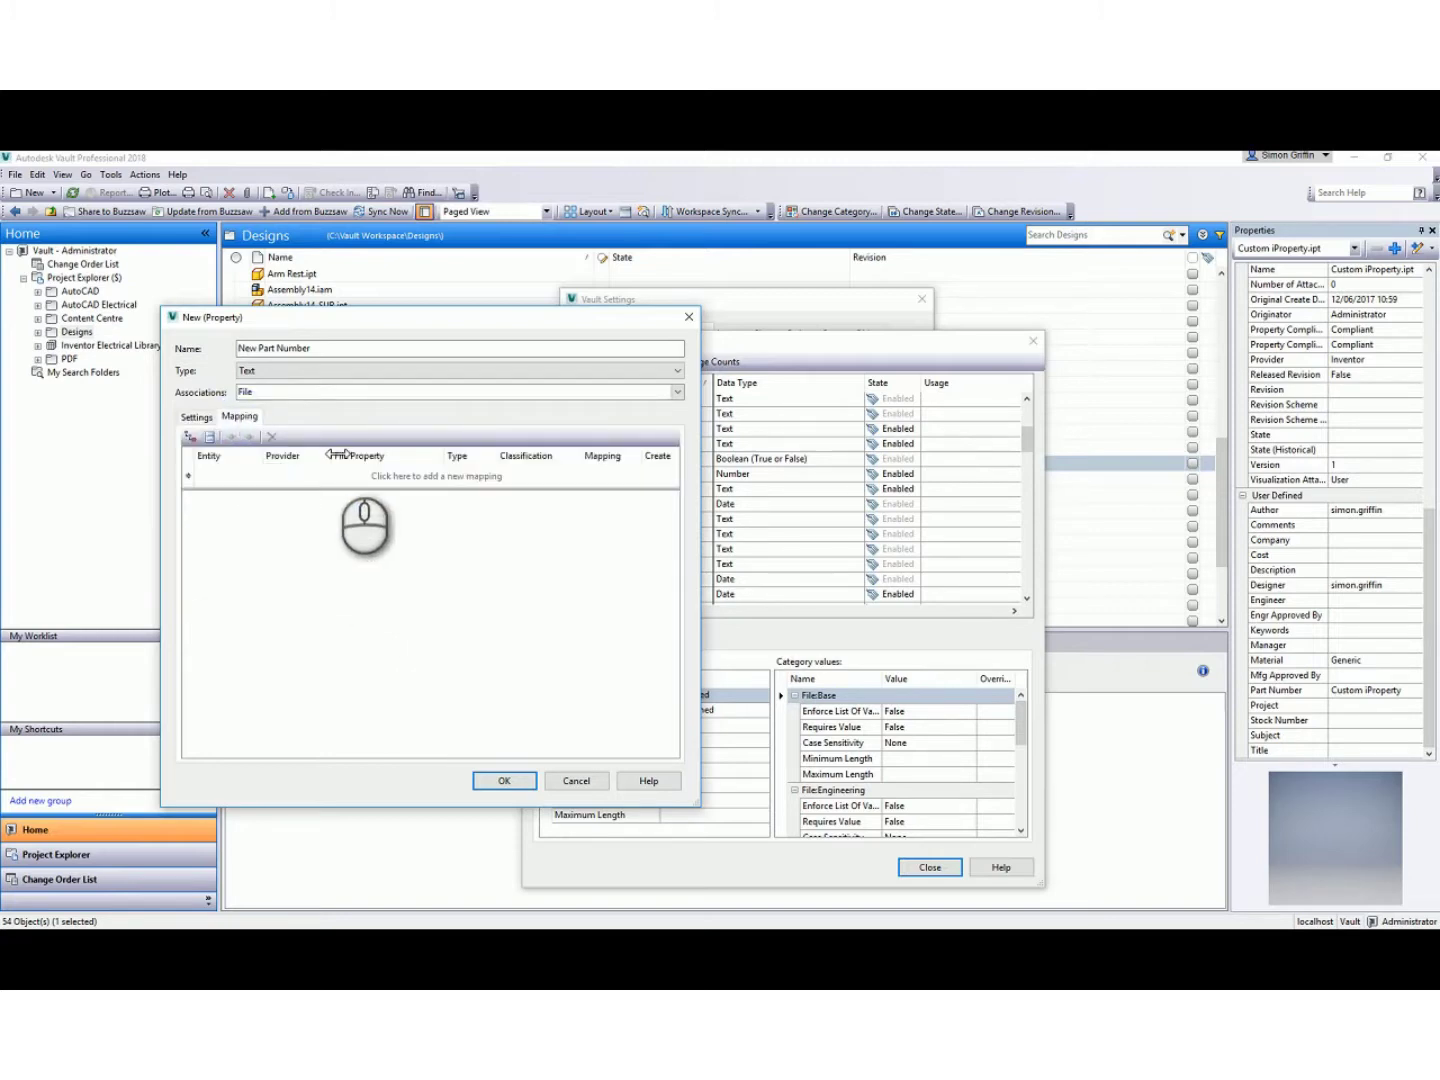
left_click(398, 477)
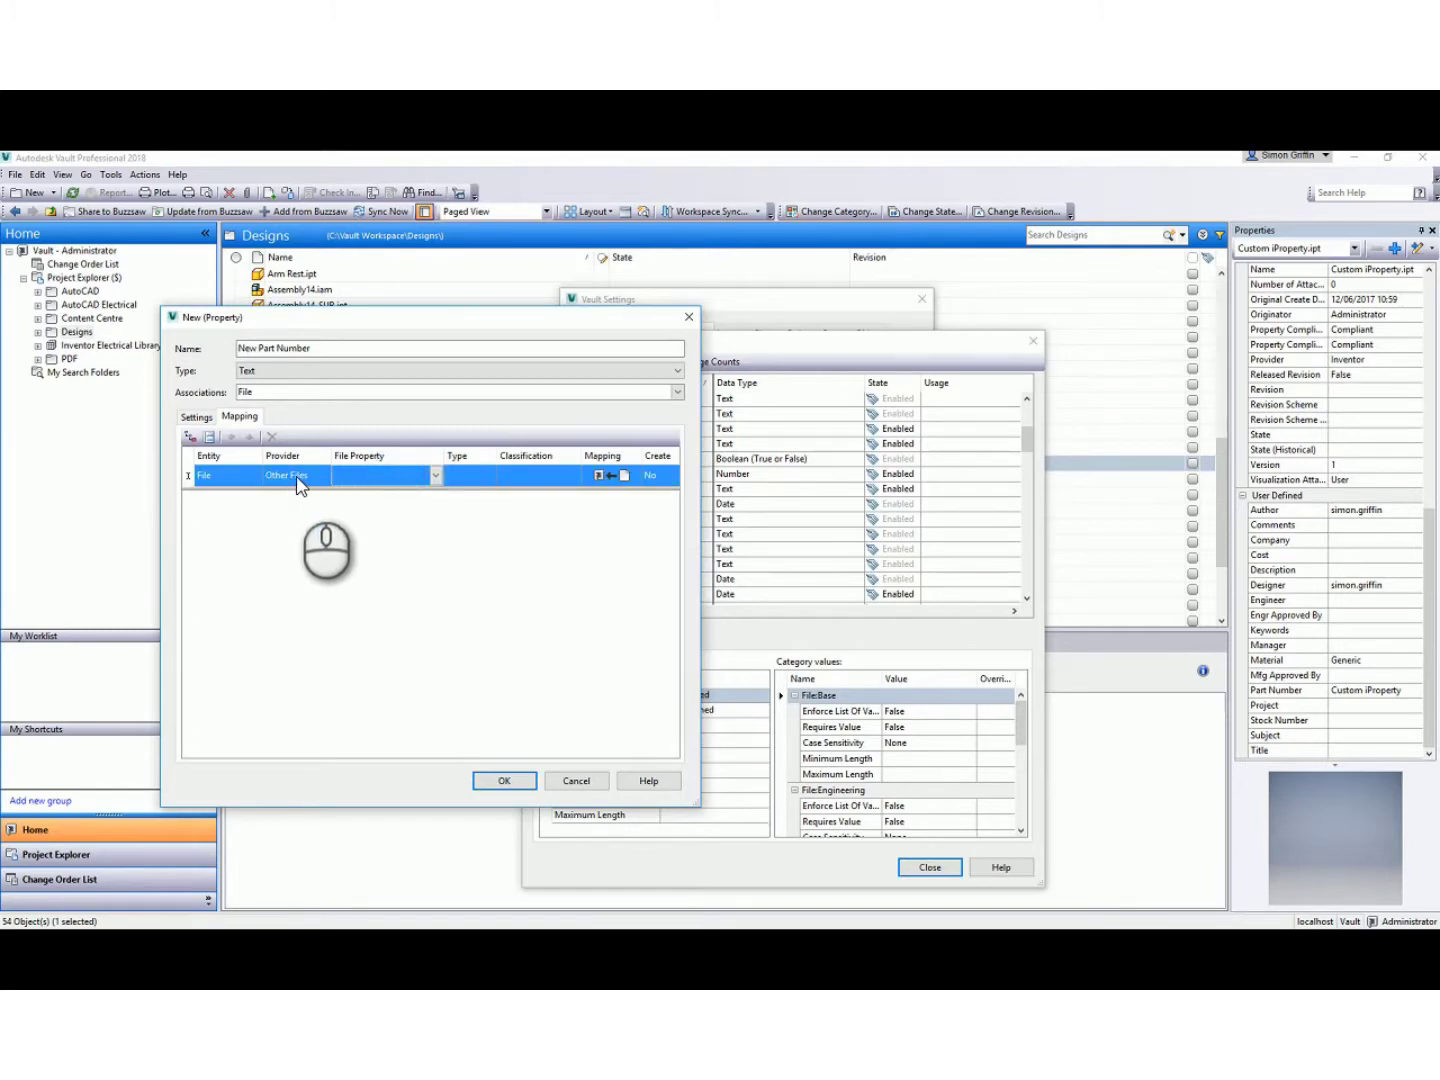
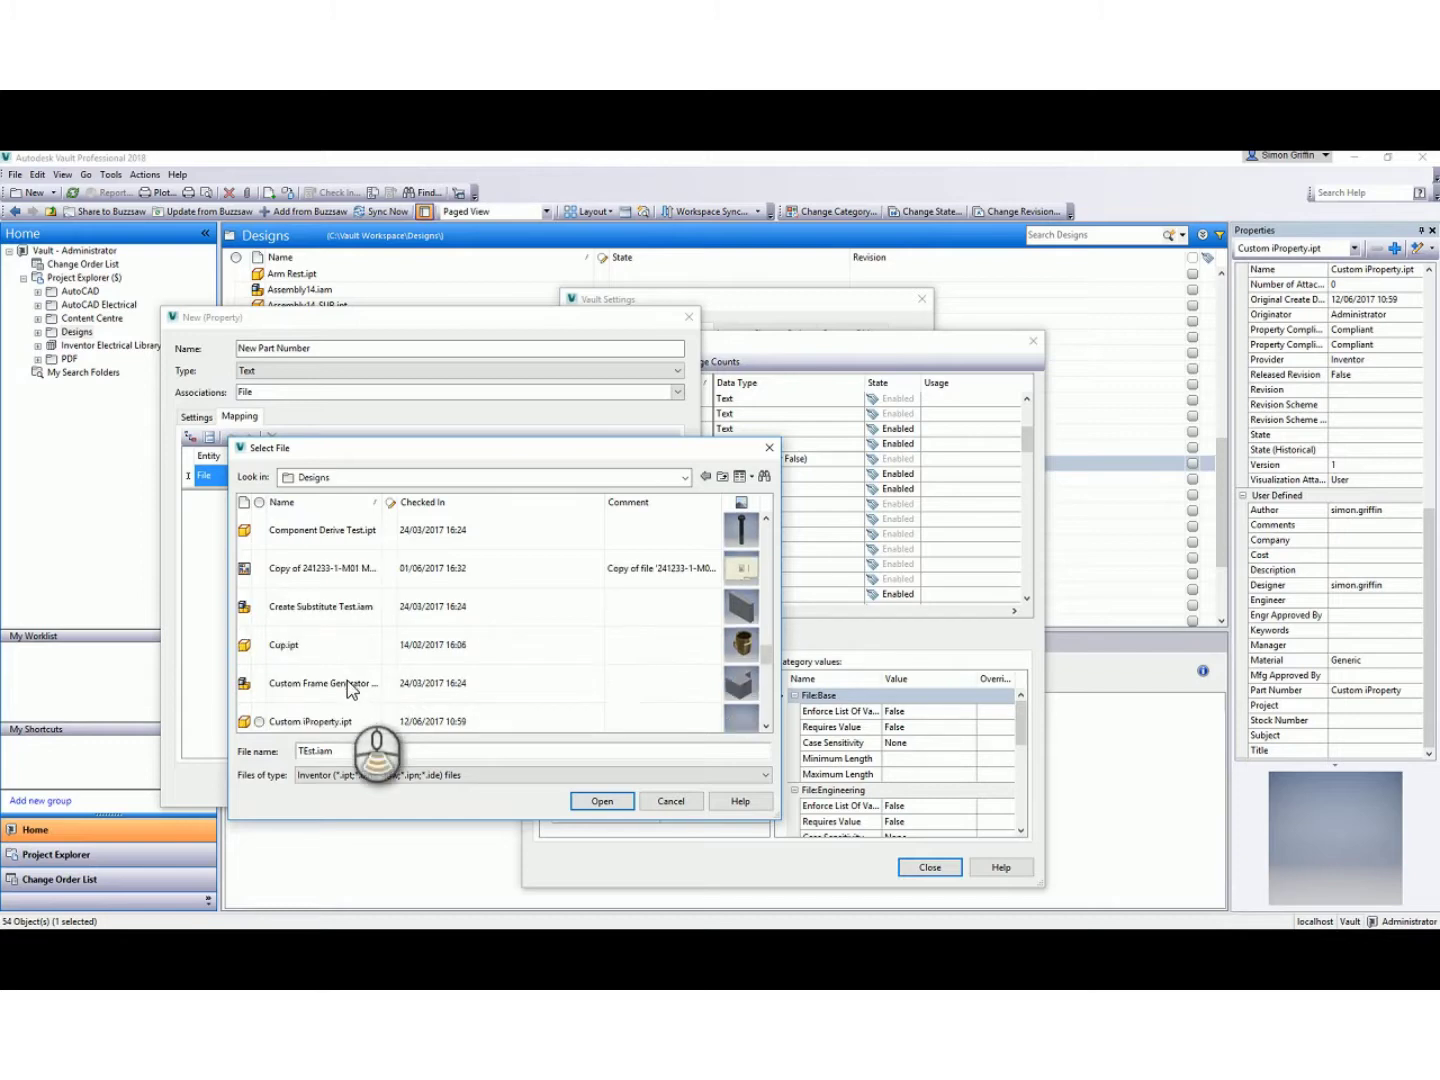
scroll(355, 690, "down", 1)
left_click(363, 683)
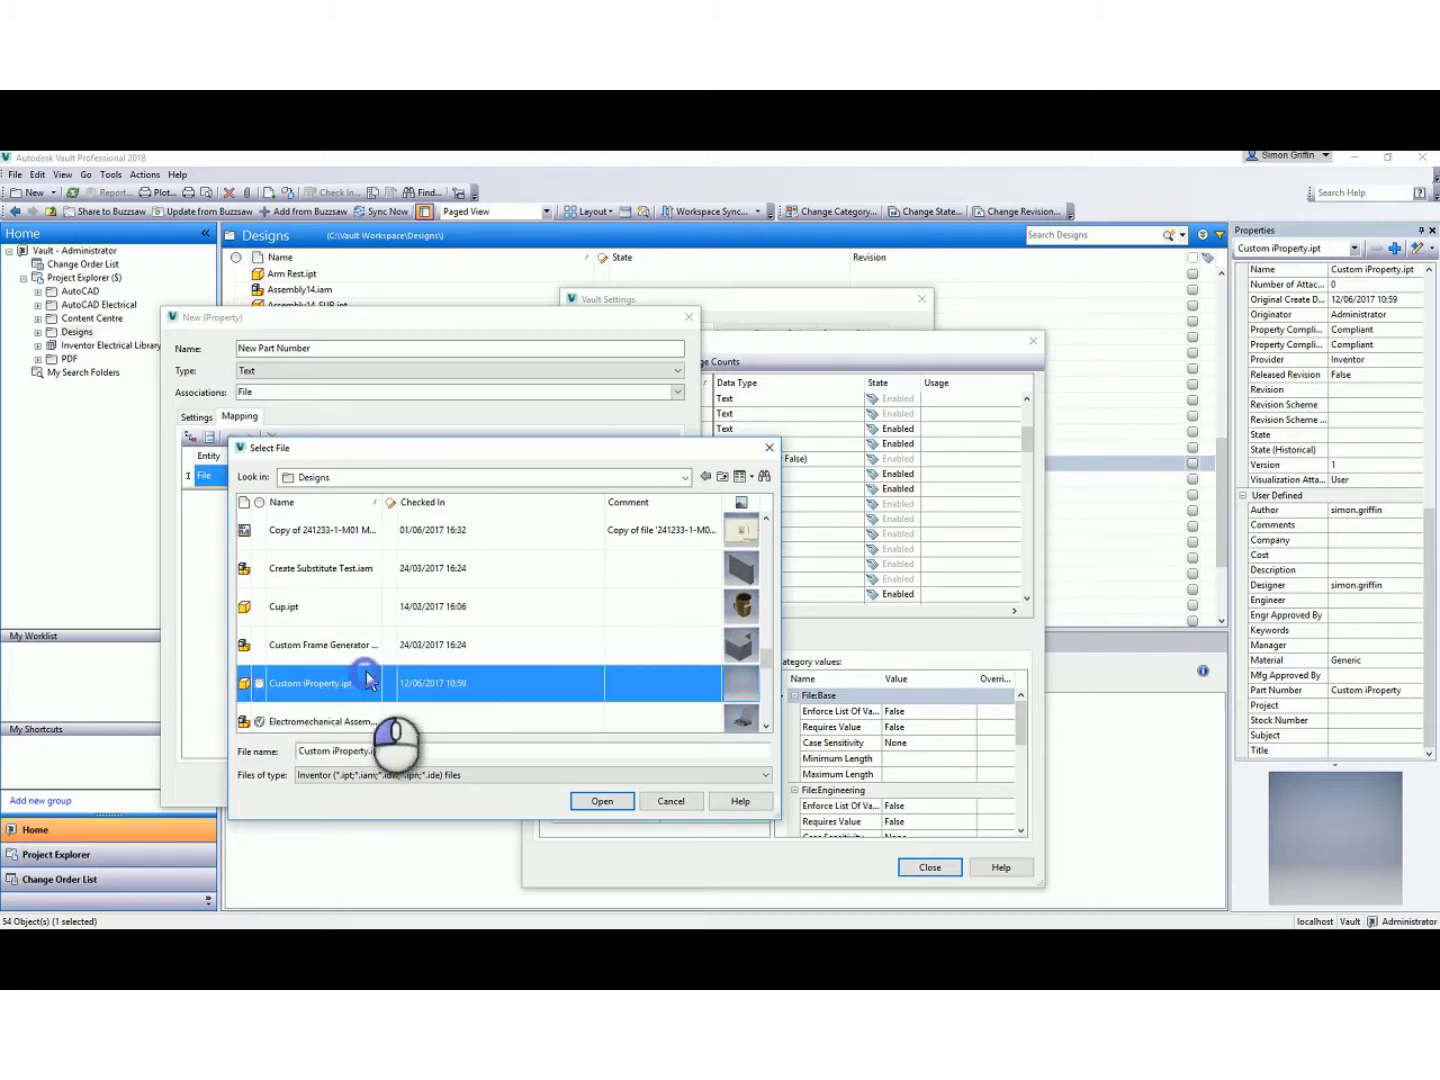
left_click(600, 800)
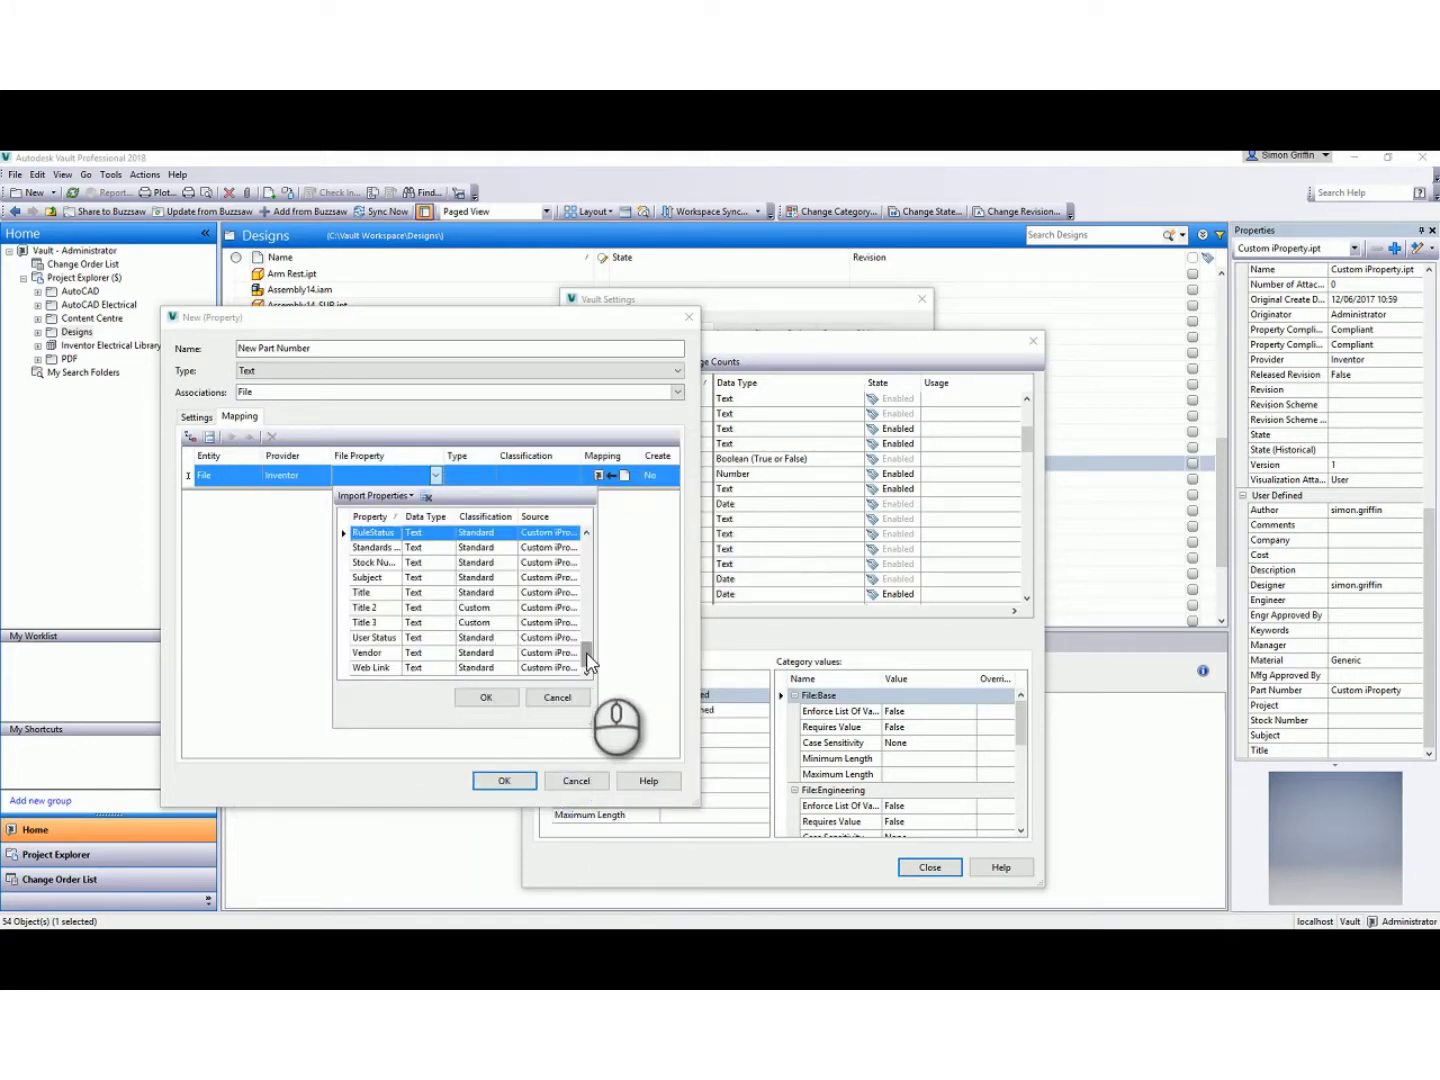
Map the Vault property to the custom text file property New Part Number.
left_click_drag(588, 663, 591, 639)
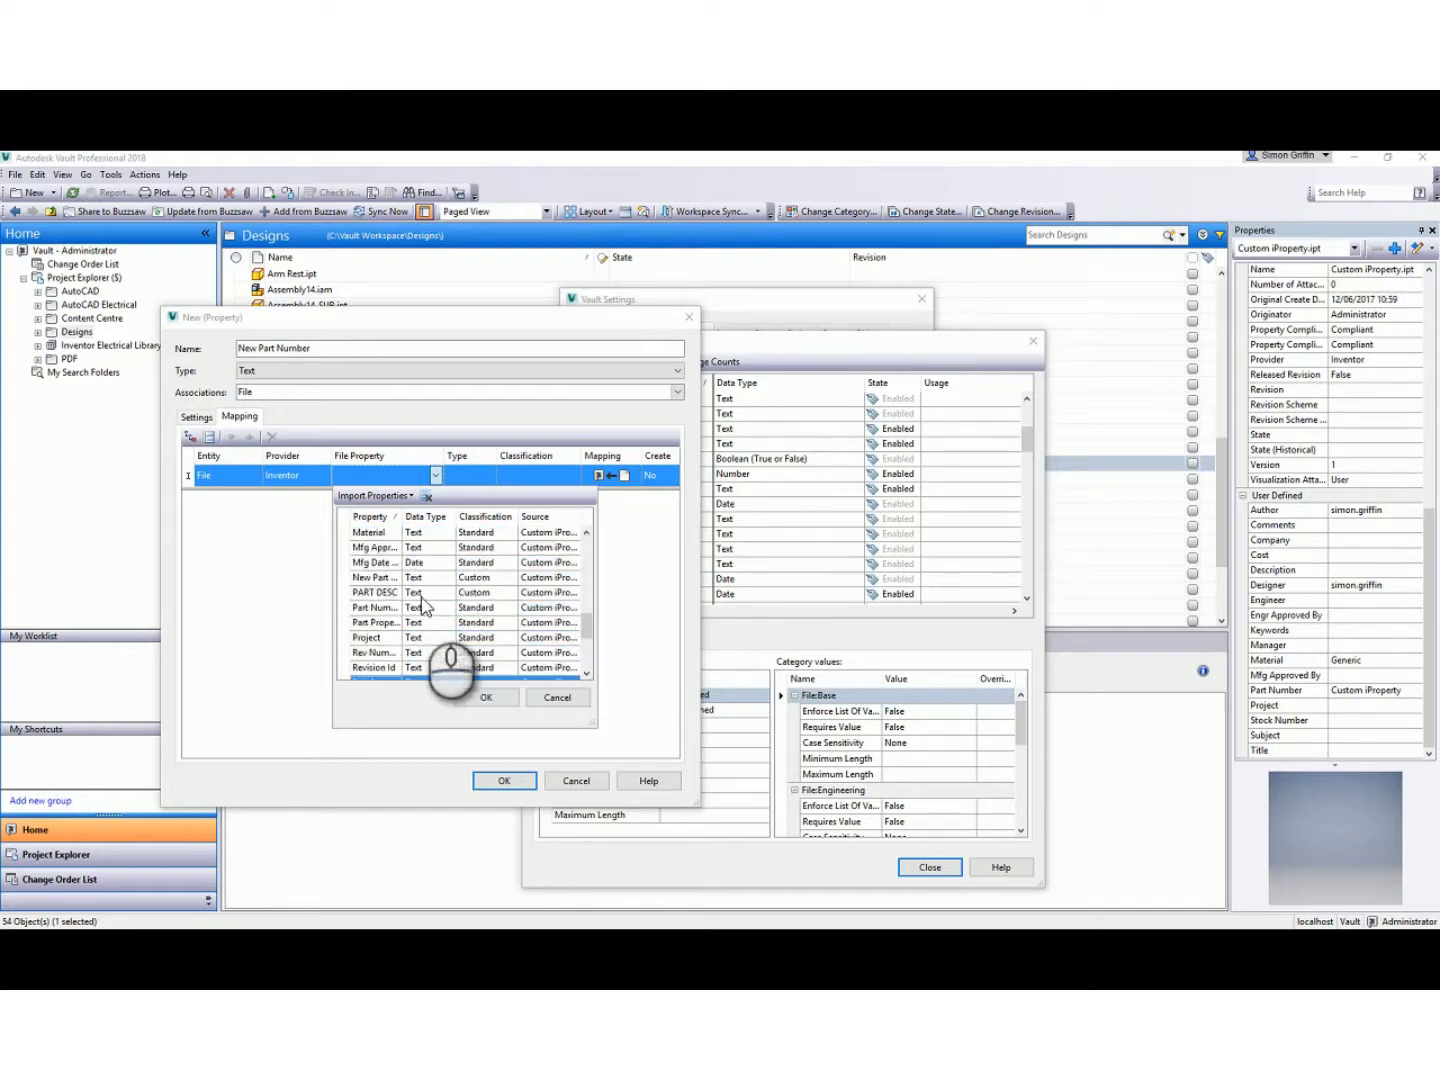
left_click(383, 580)
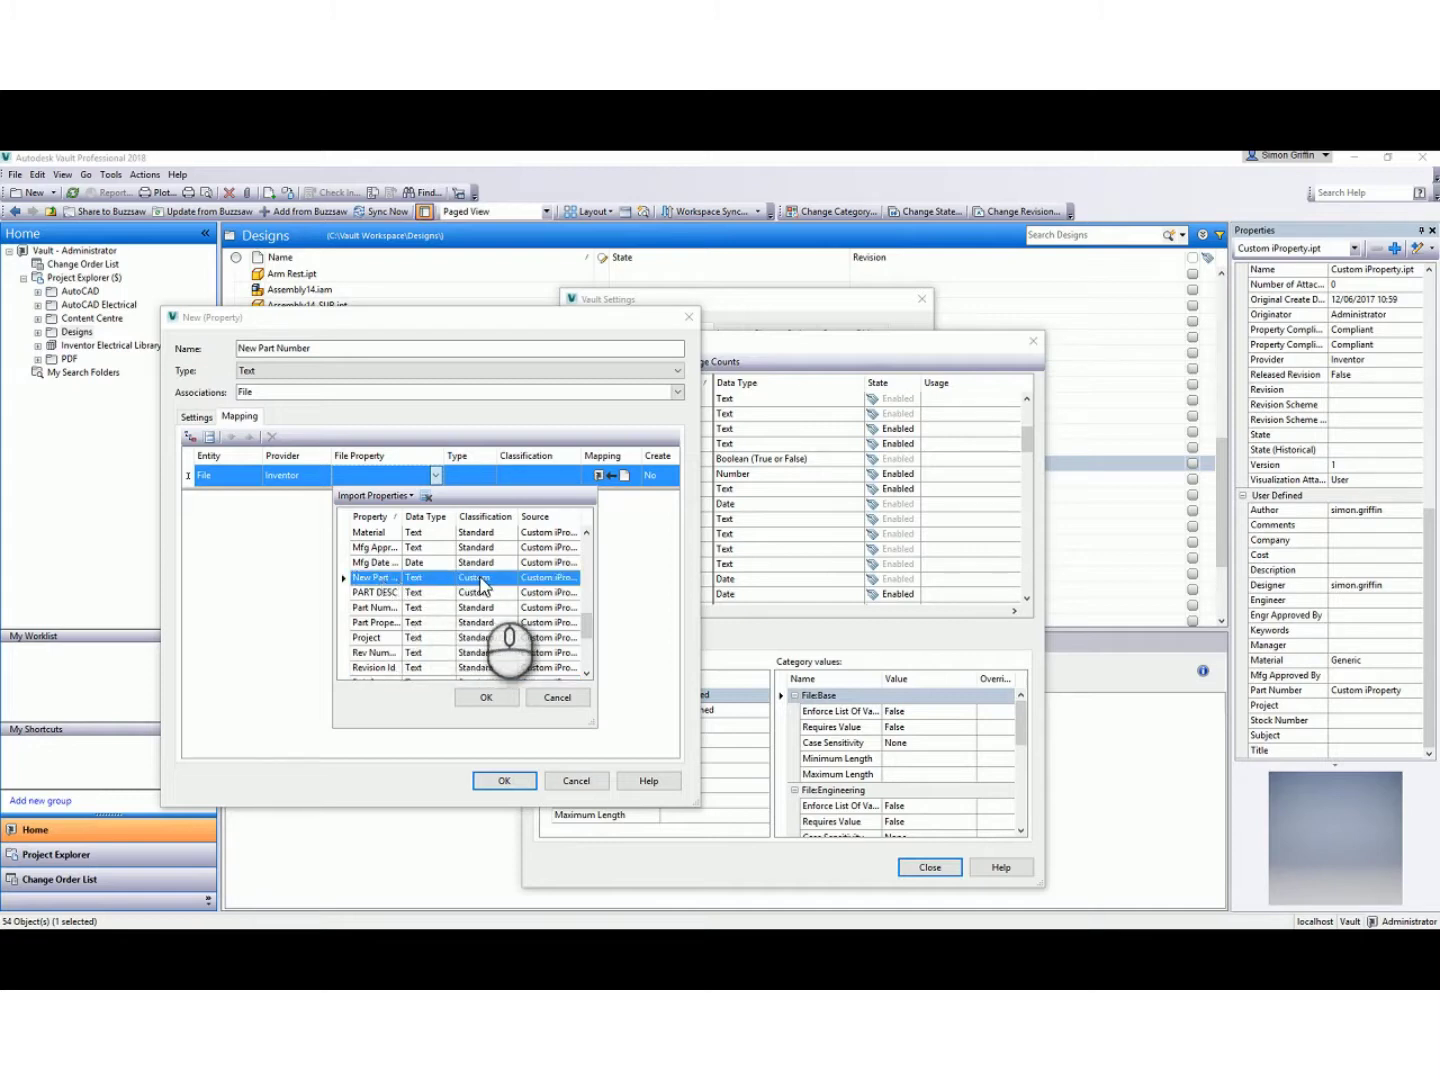
left_click(395, 596)
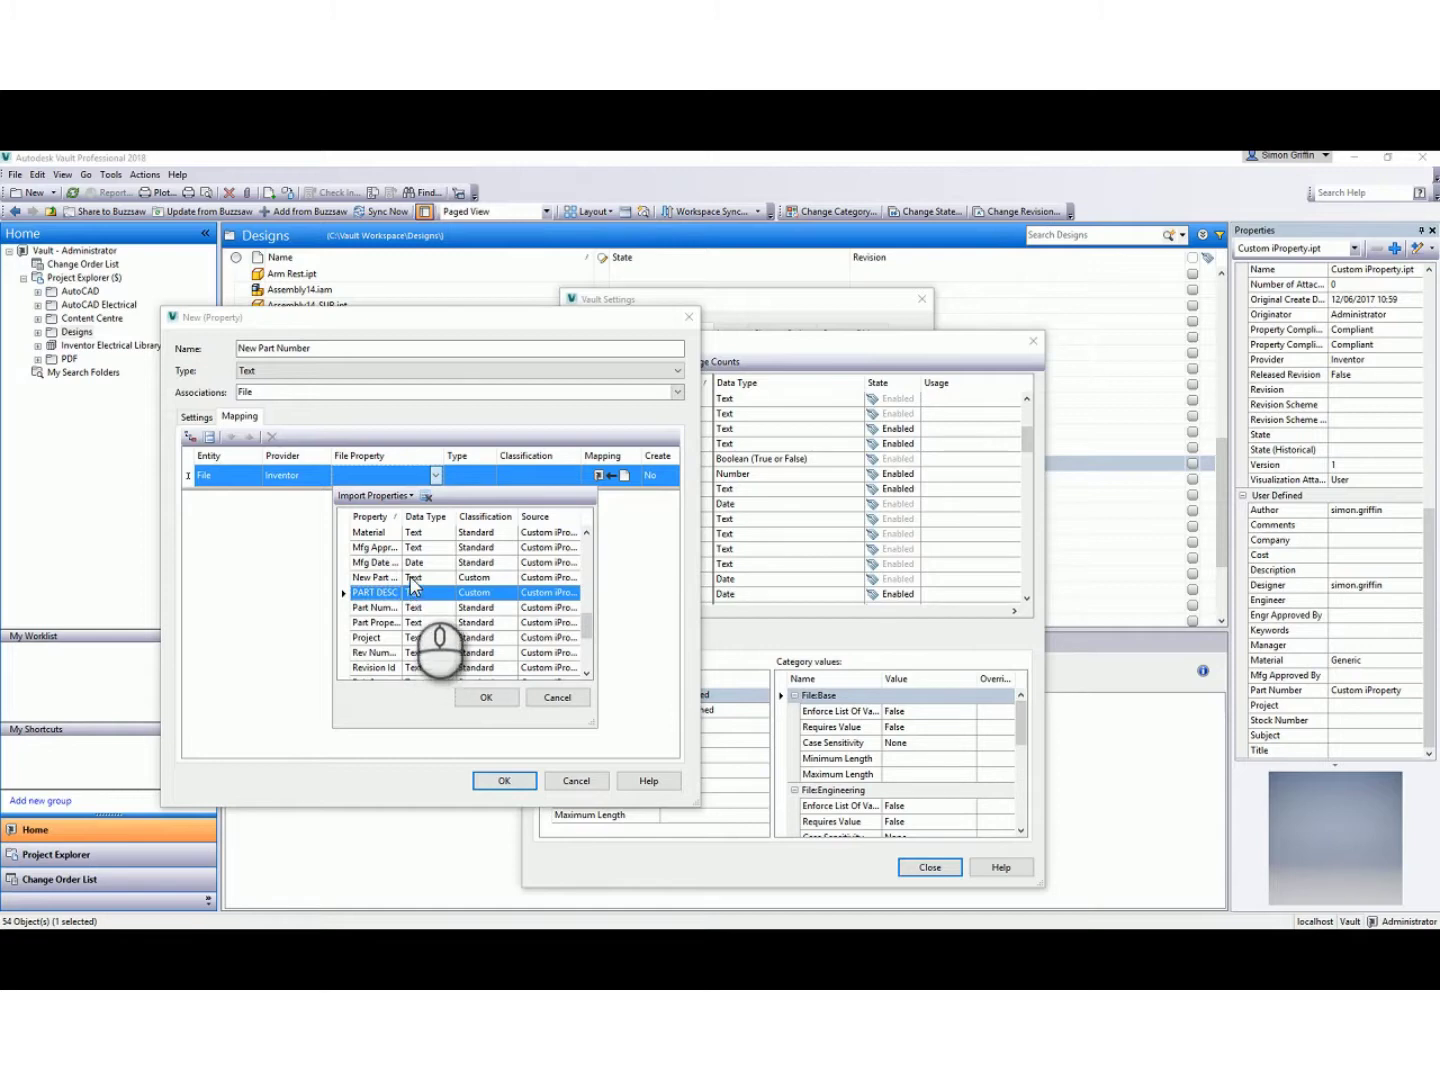
left_click(410, 579)
left_click_drag(402, 517, 440, 517)
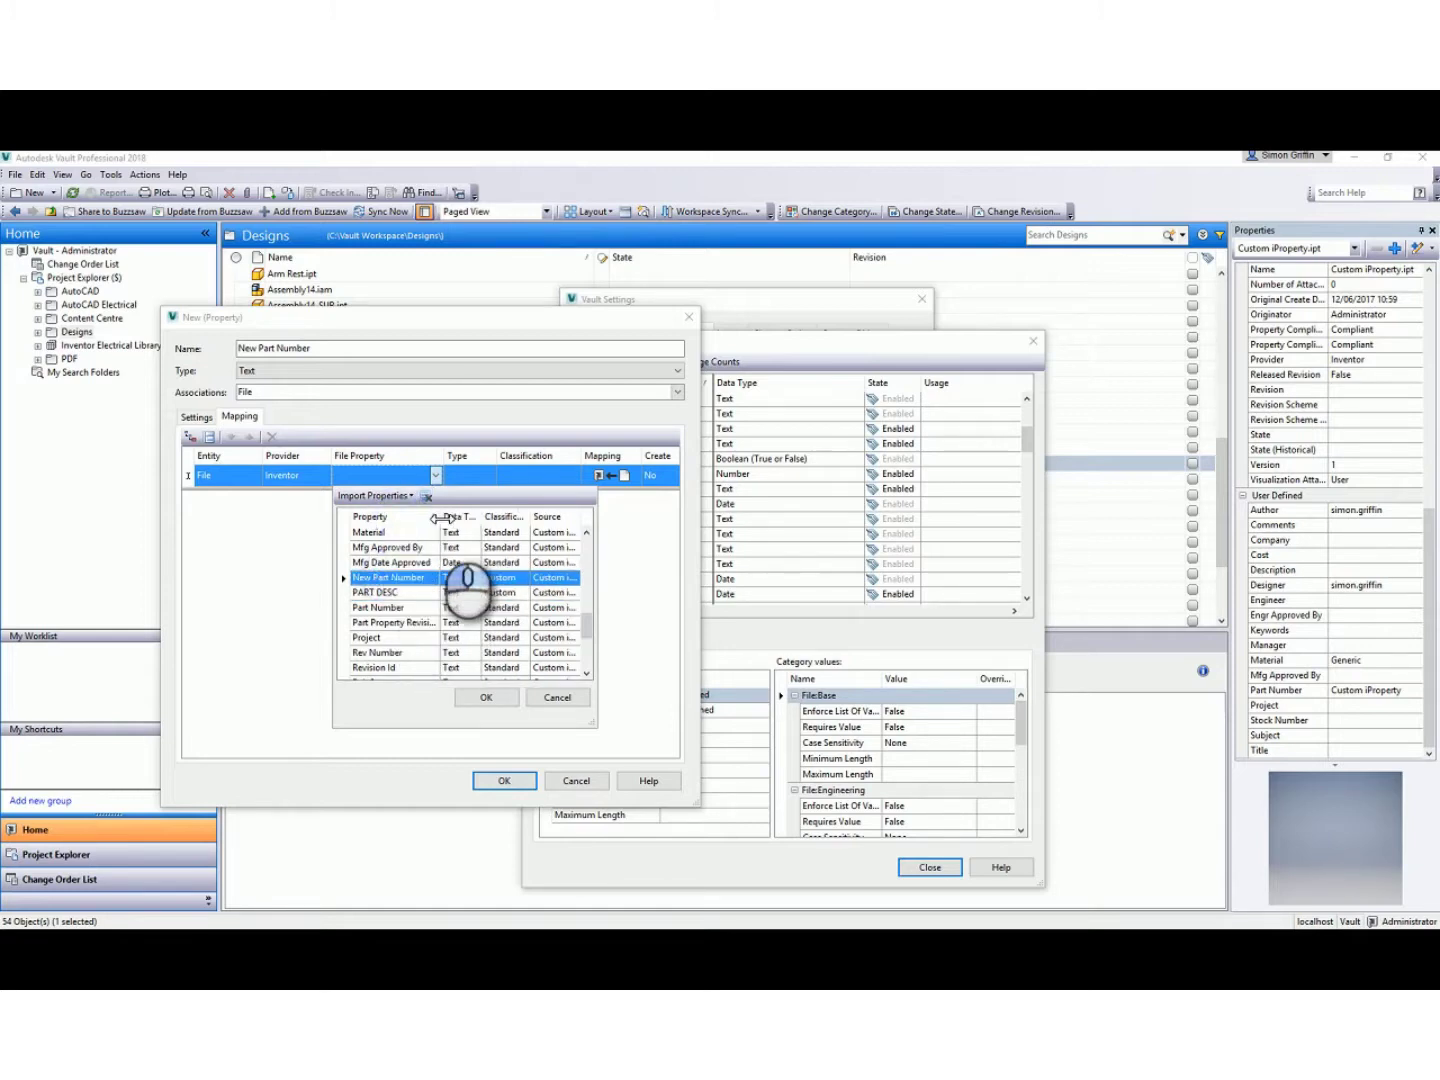
left_click(487, 700)
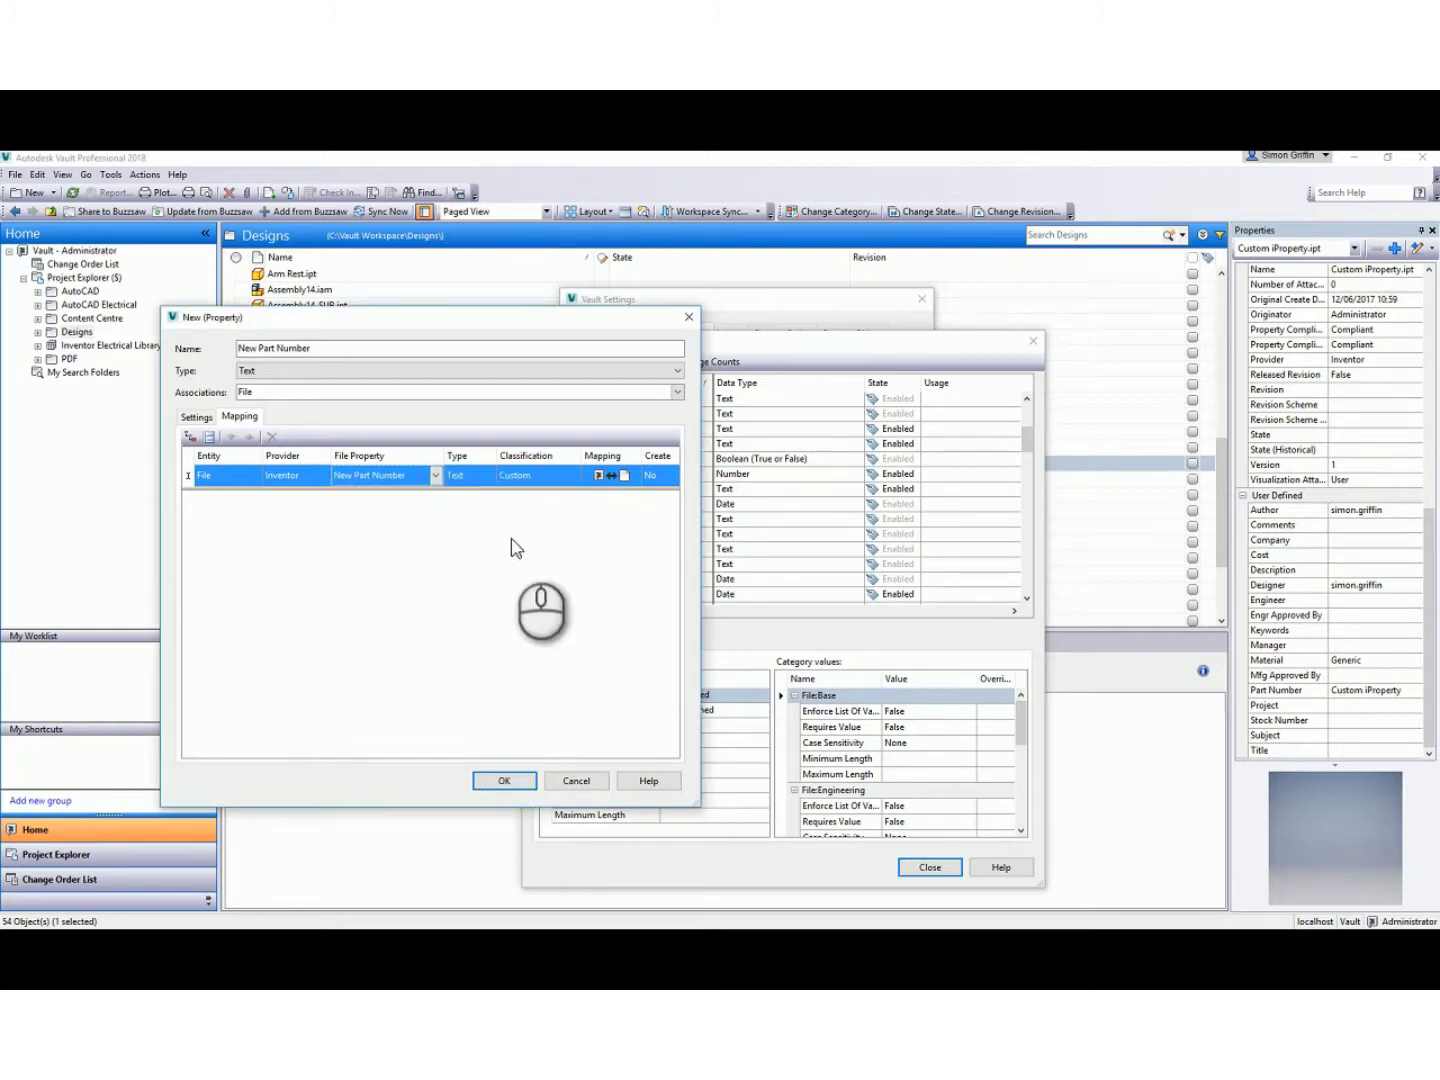
Make the mapping bidirectional with Create set to Yes, confirm the new property and close the property definitions and Vault Settings.
left_click(610, 478)
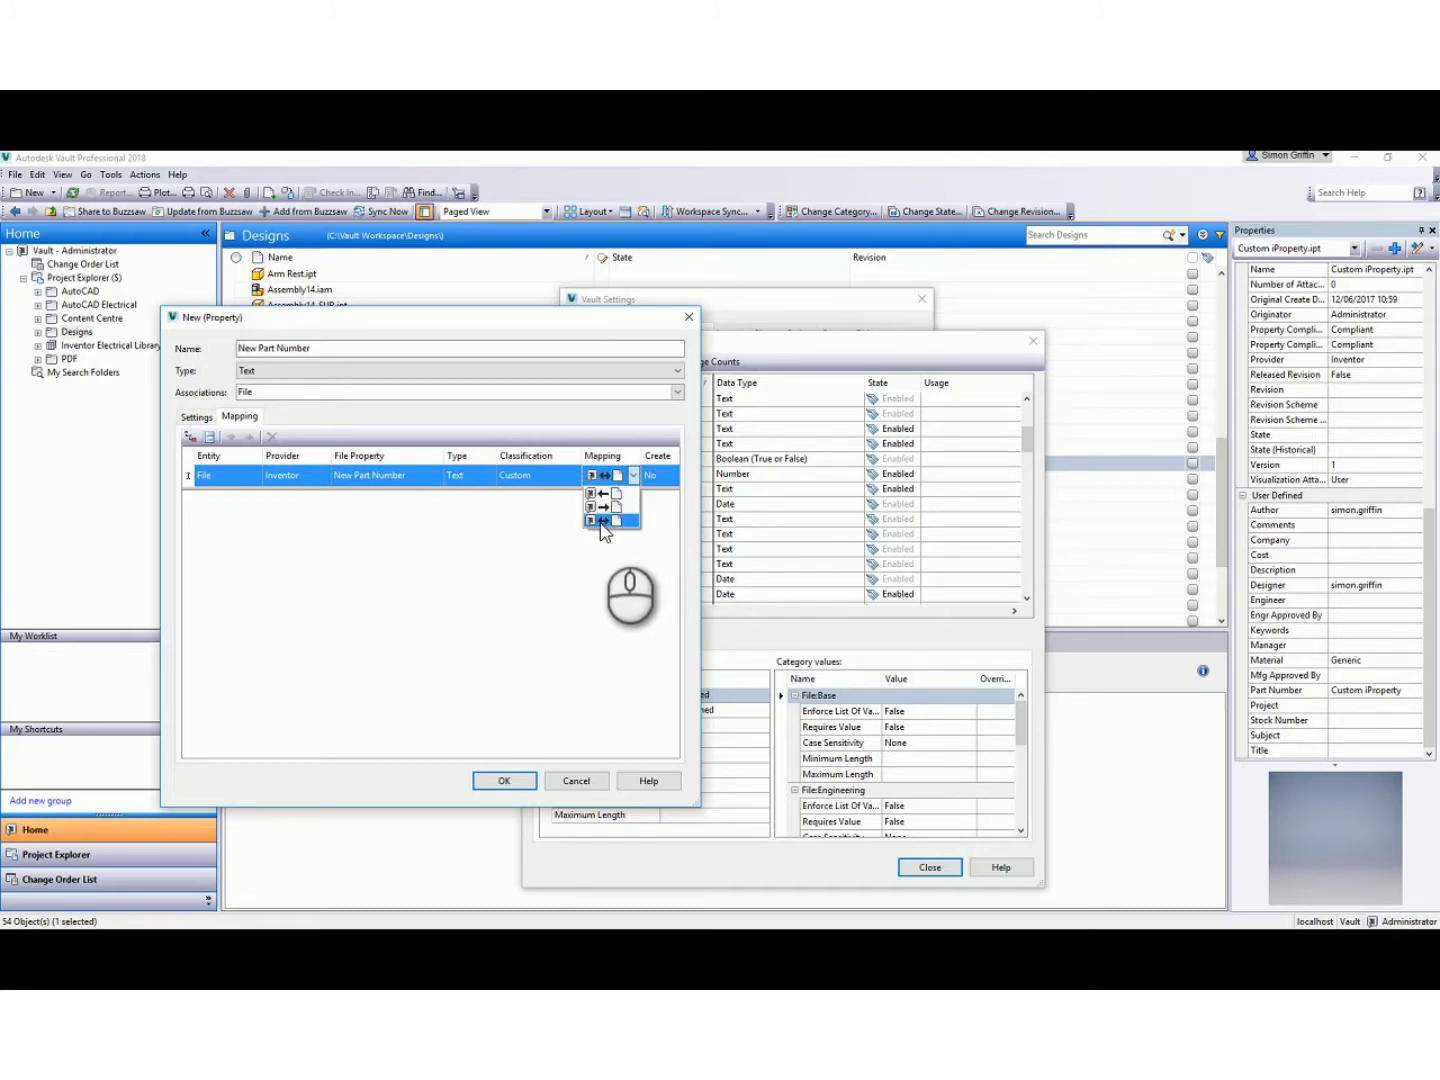
left_click(603, 520)
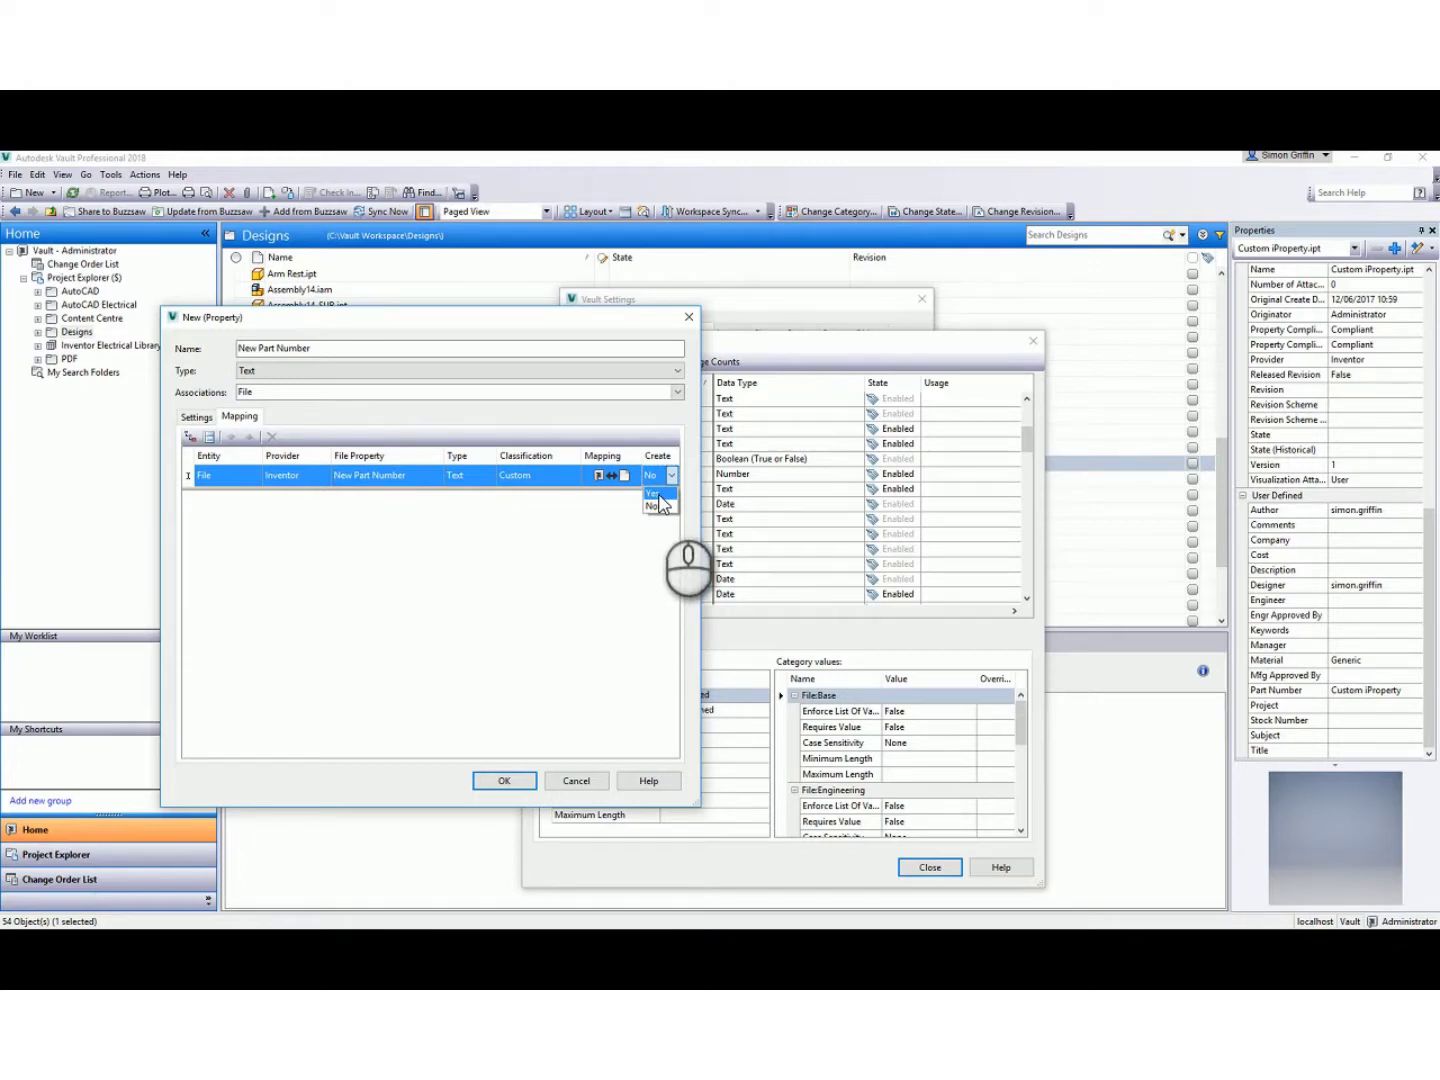
left_click(656, 494)
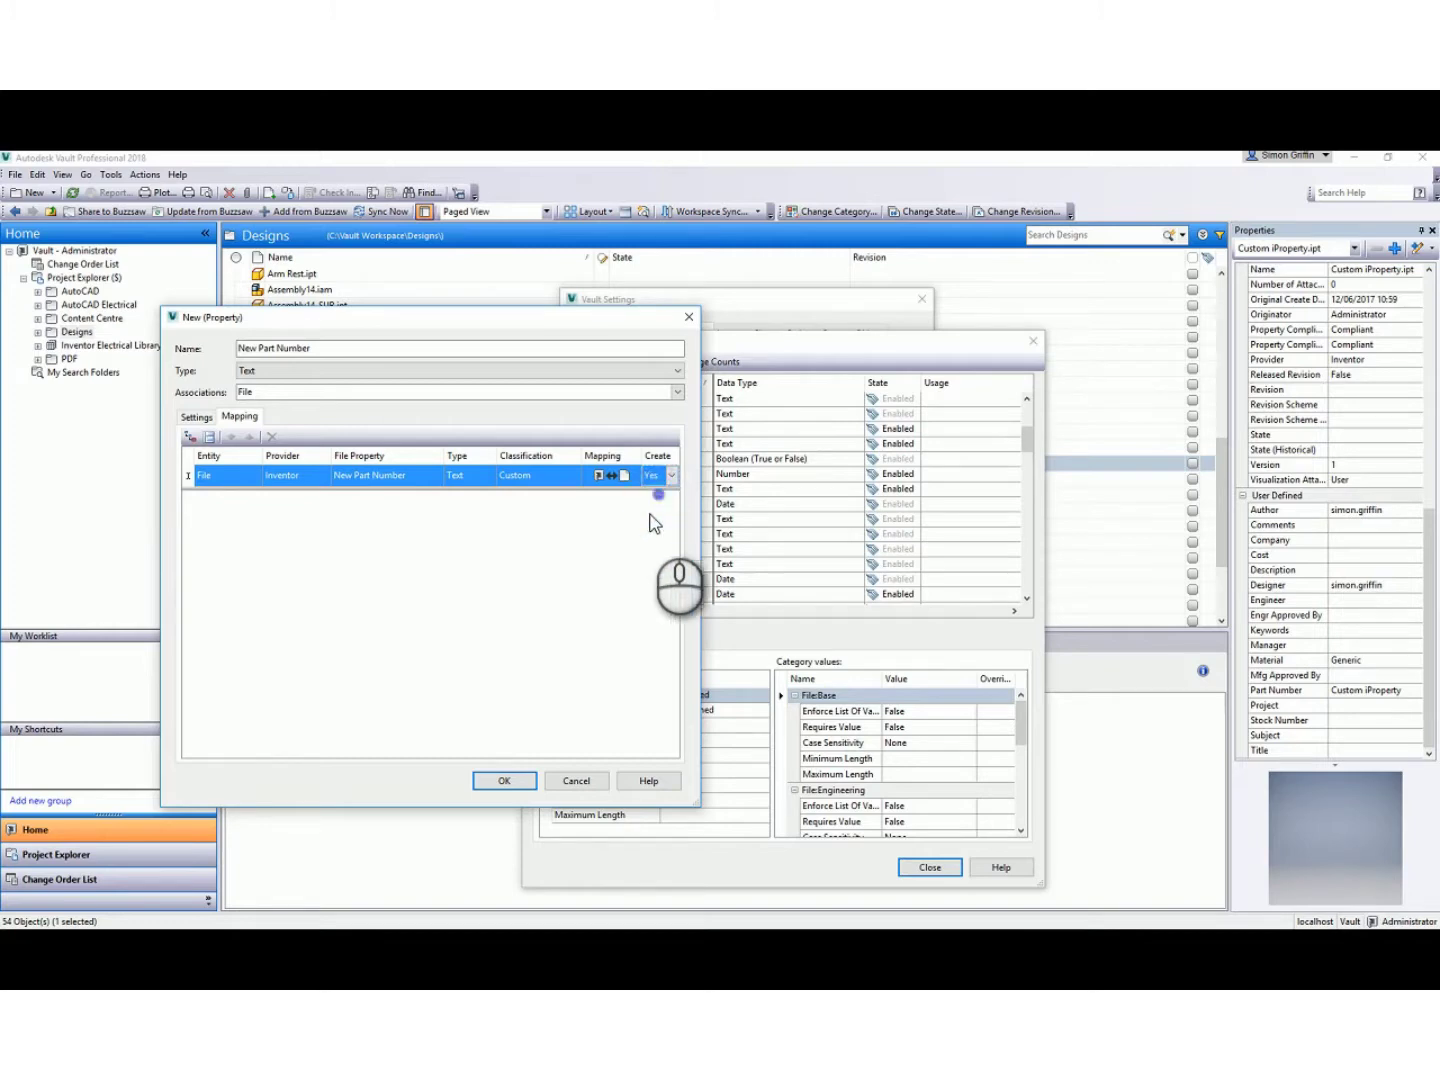
left_click(507, 782)
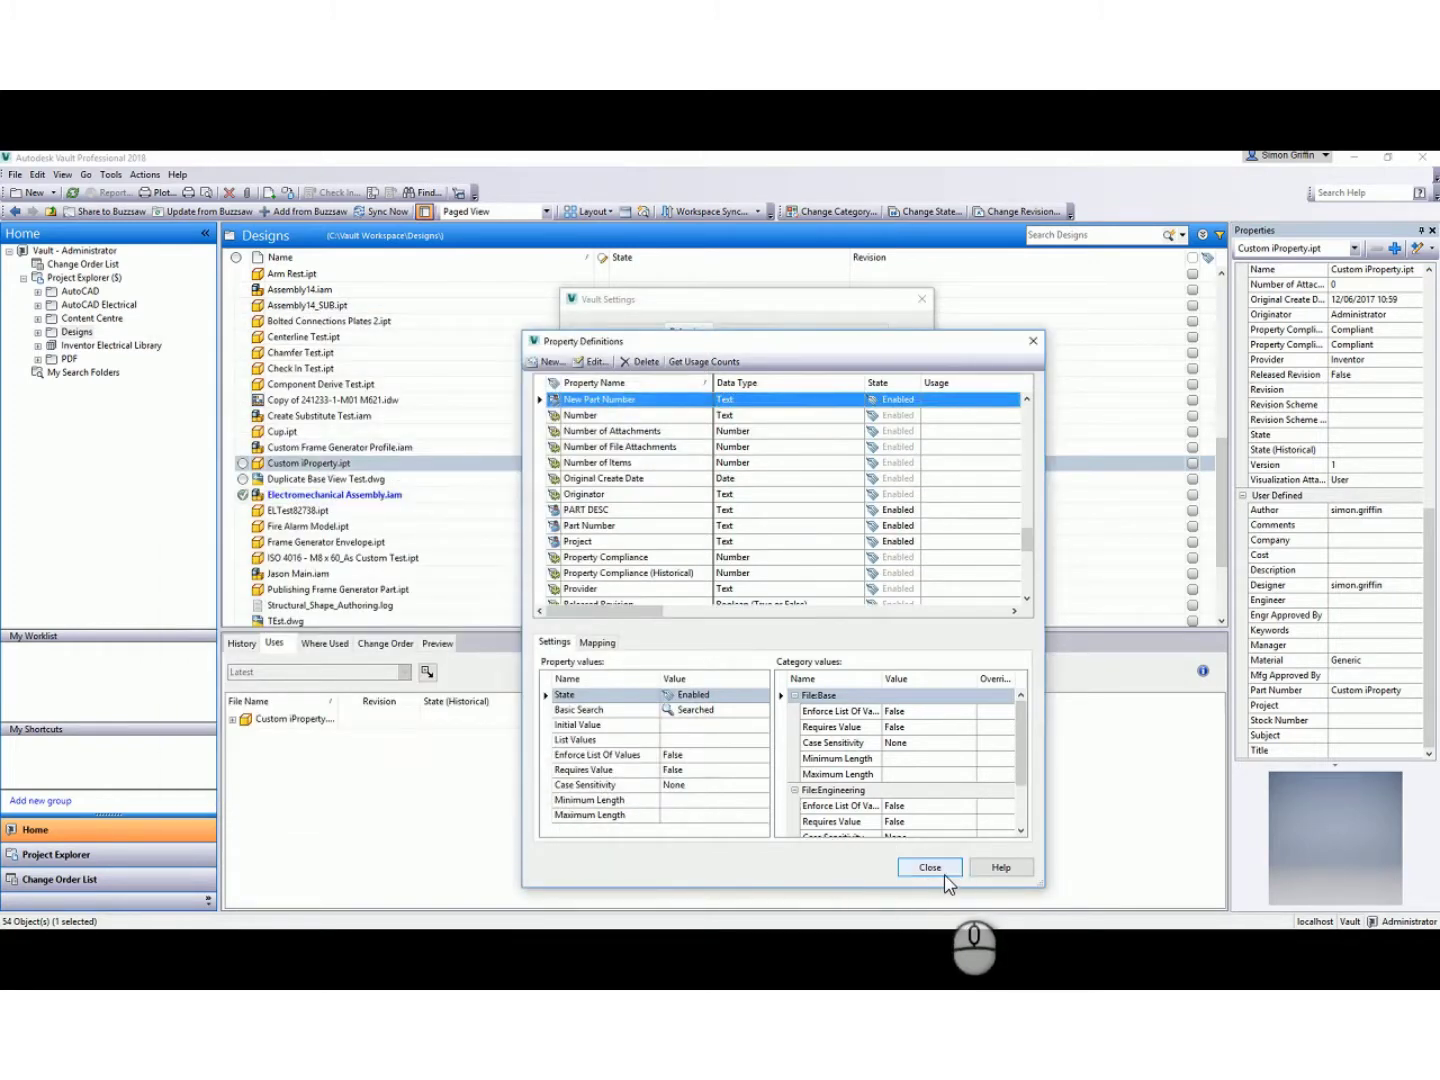
left_click(930, 867)
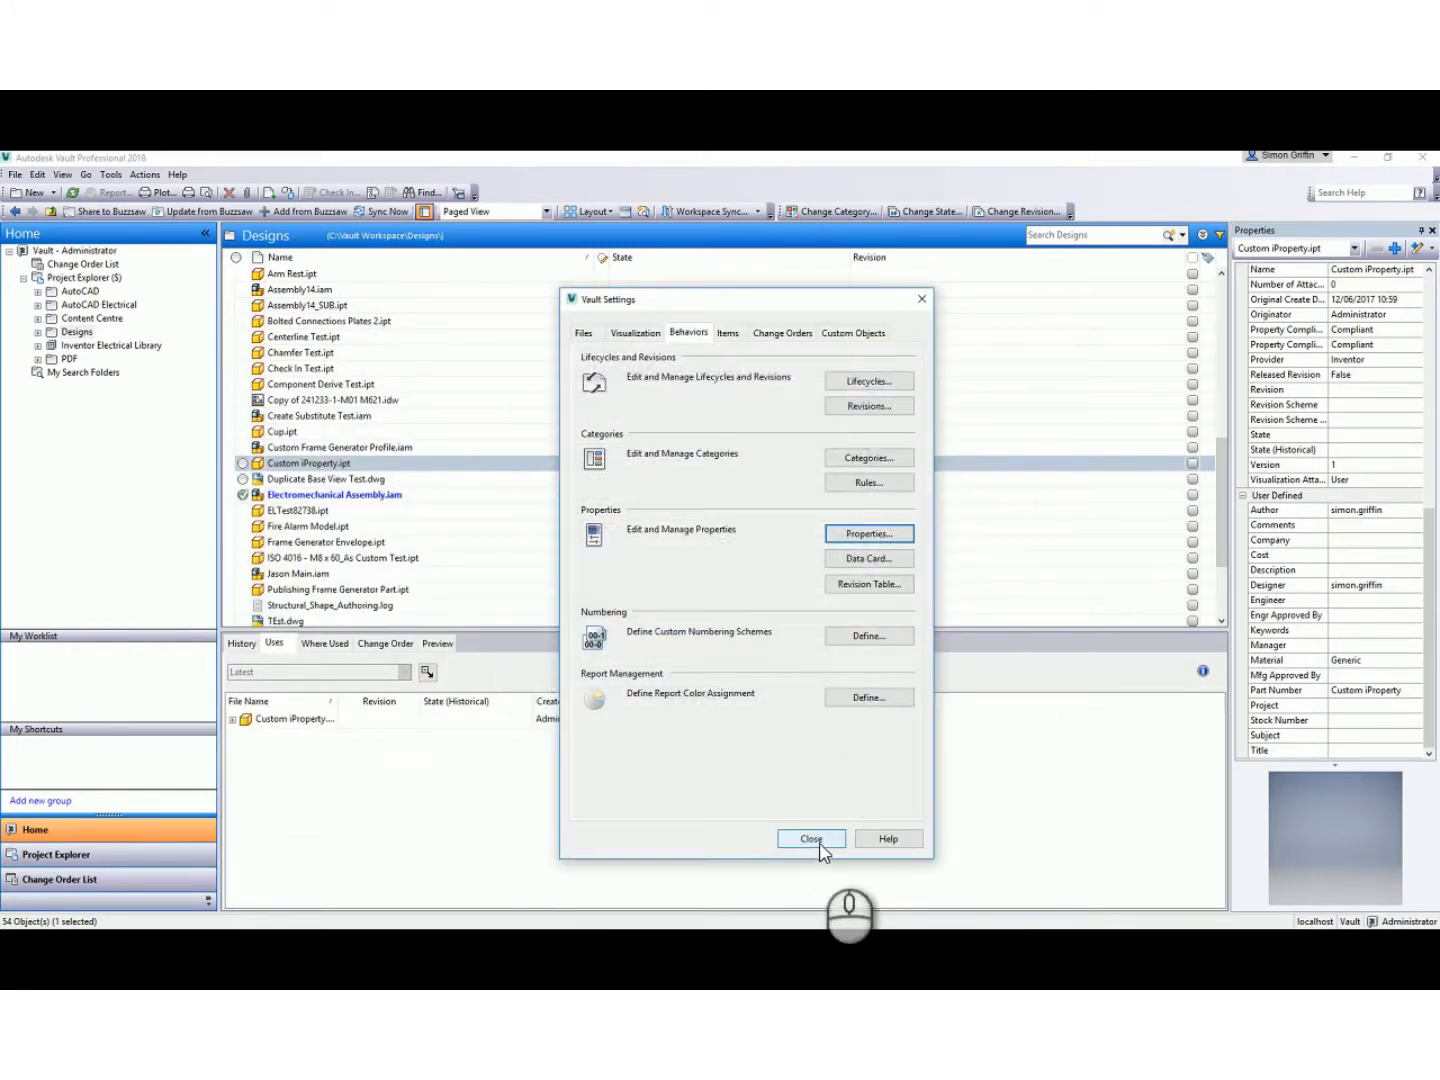
left_click(812, 840)
Refresh the Designs folder and look for New Part Number among the properties of Custom iProperty.ipt.
left_click(1312, 600)
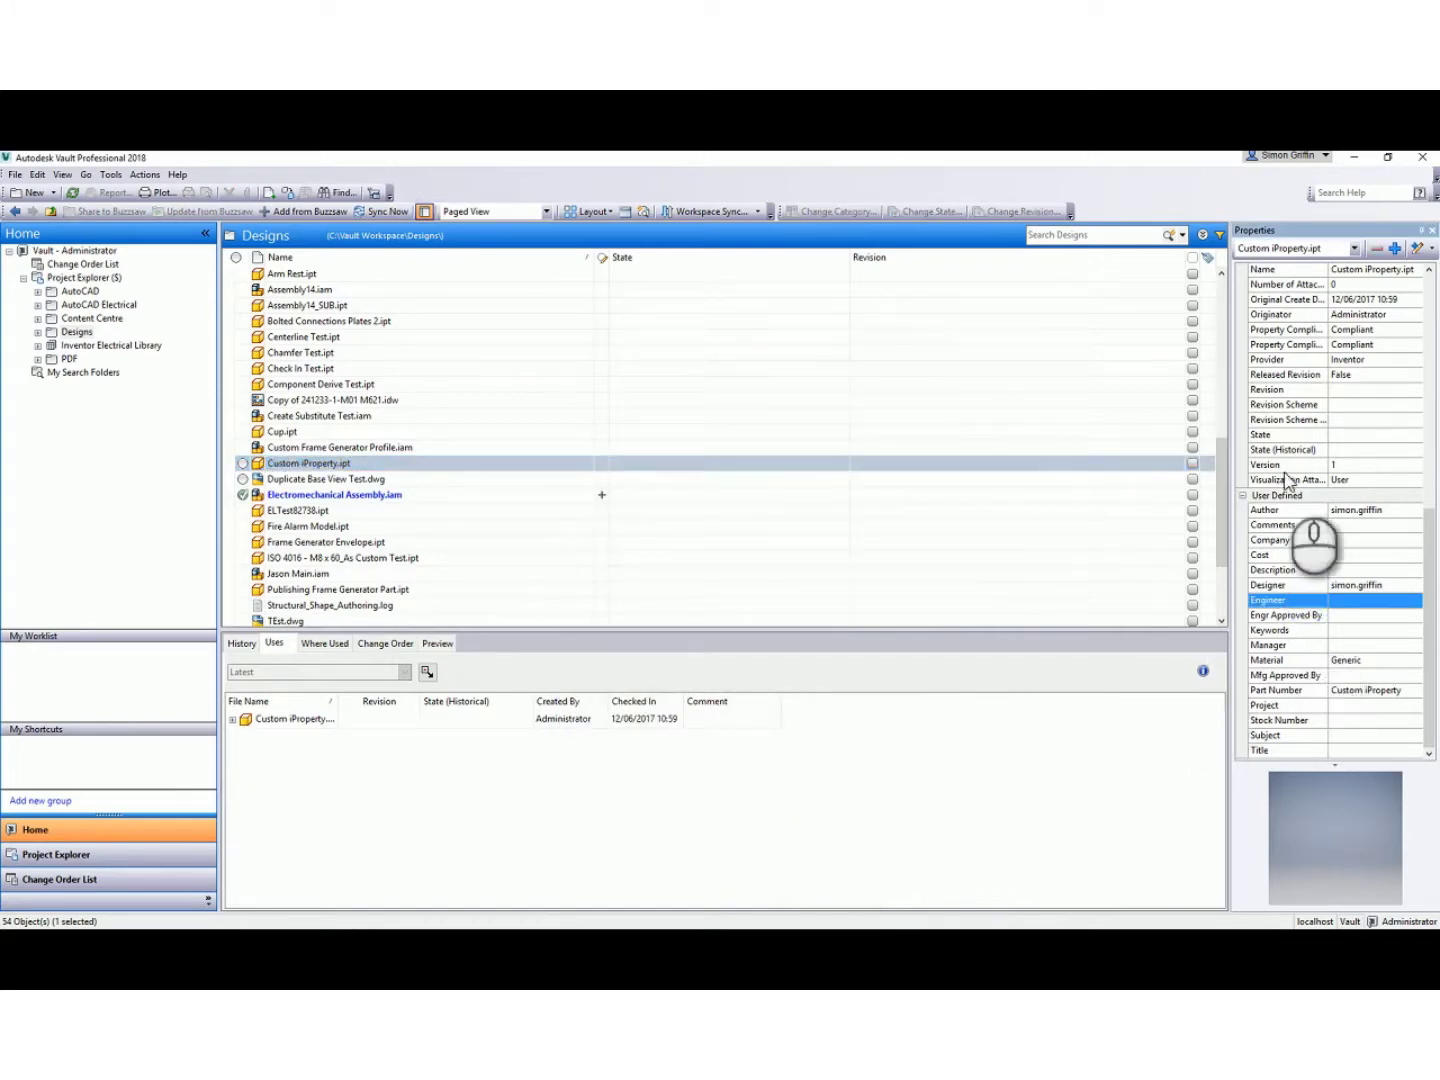
left_click(72, 192)
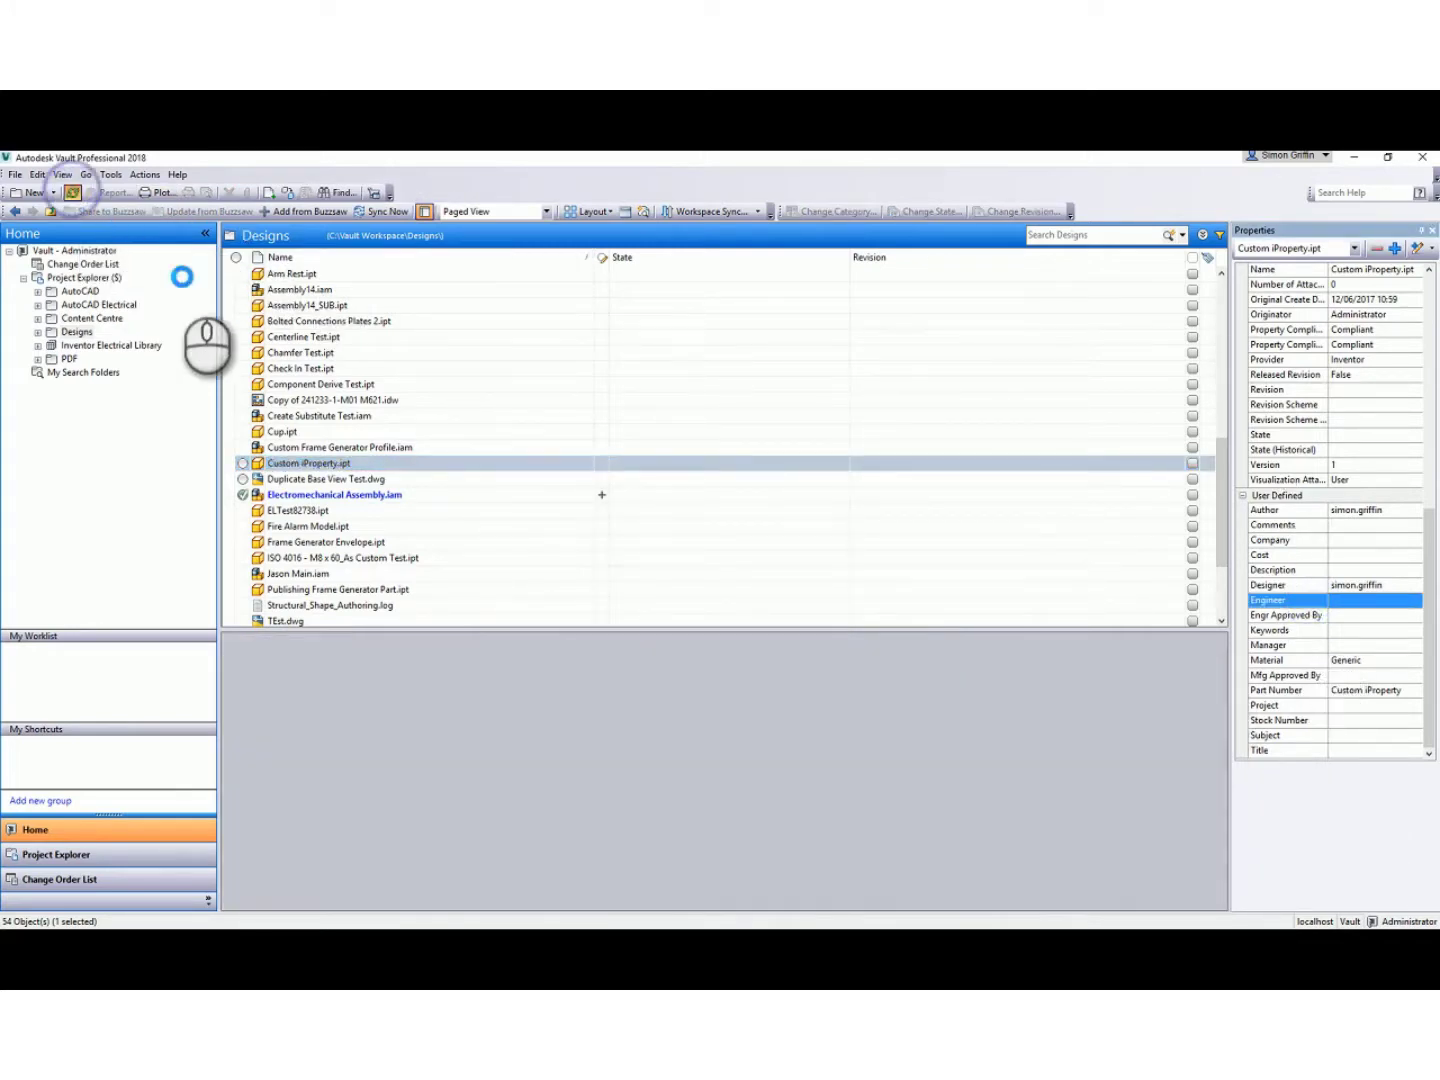
scroll(582, 517, "down", 2)
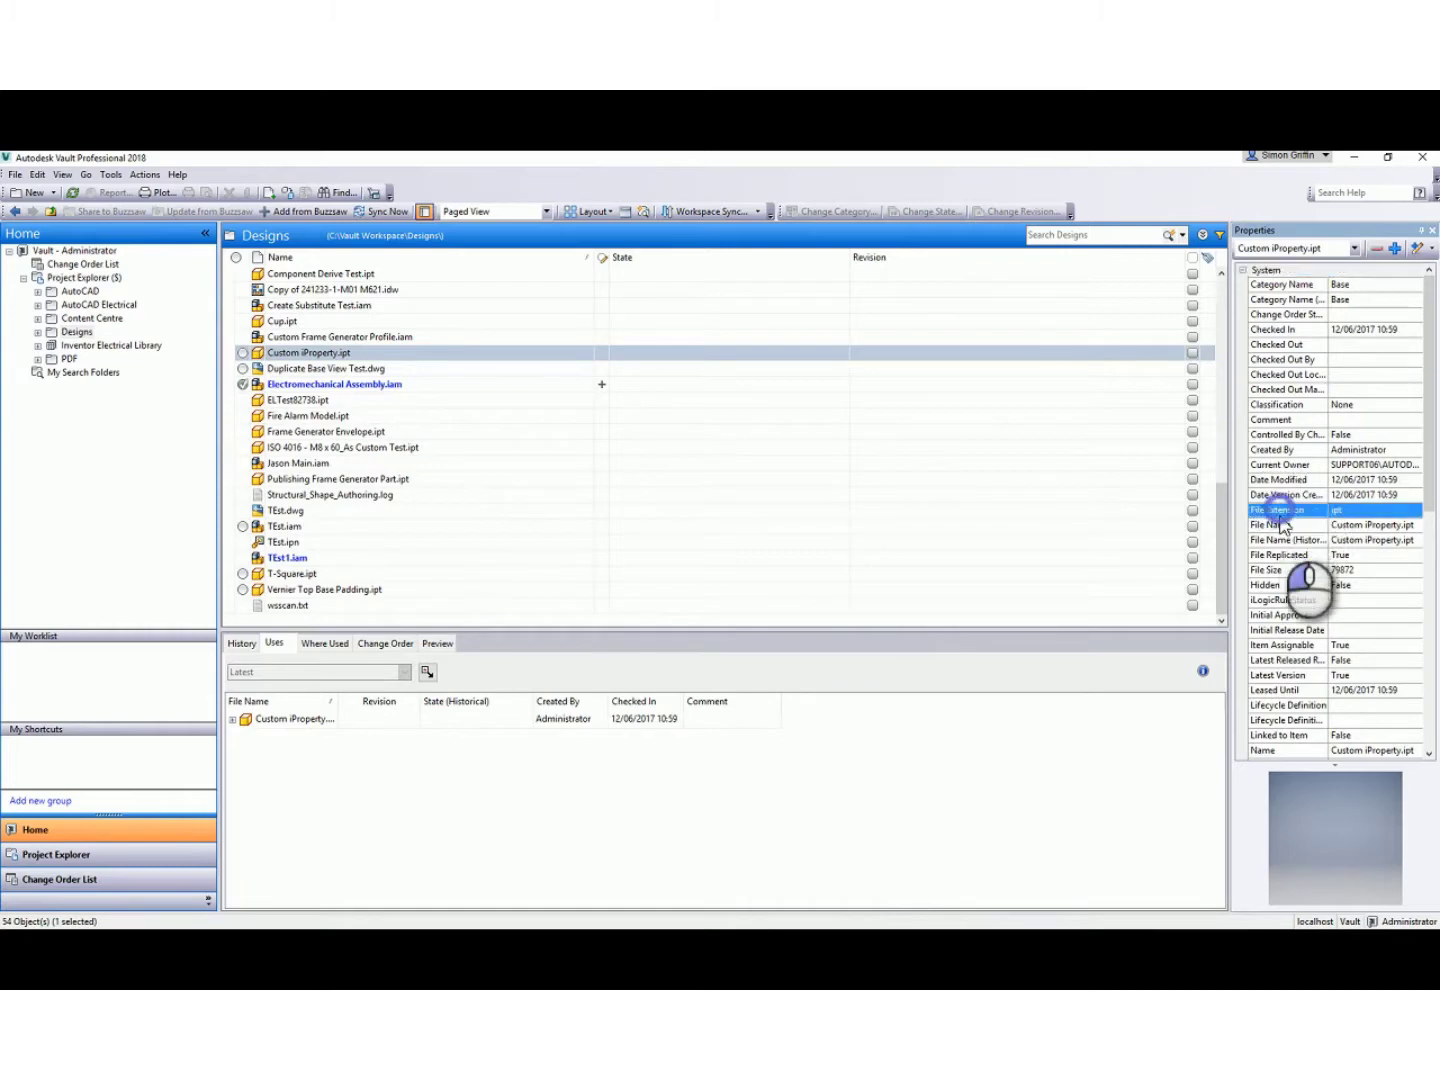
scroll(1330, 630, "down", 10)
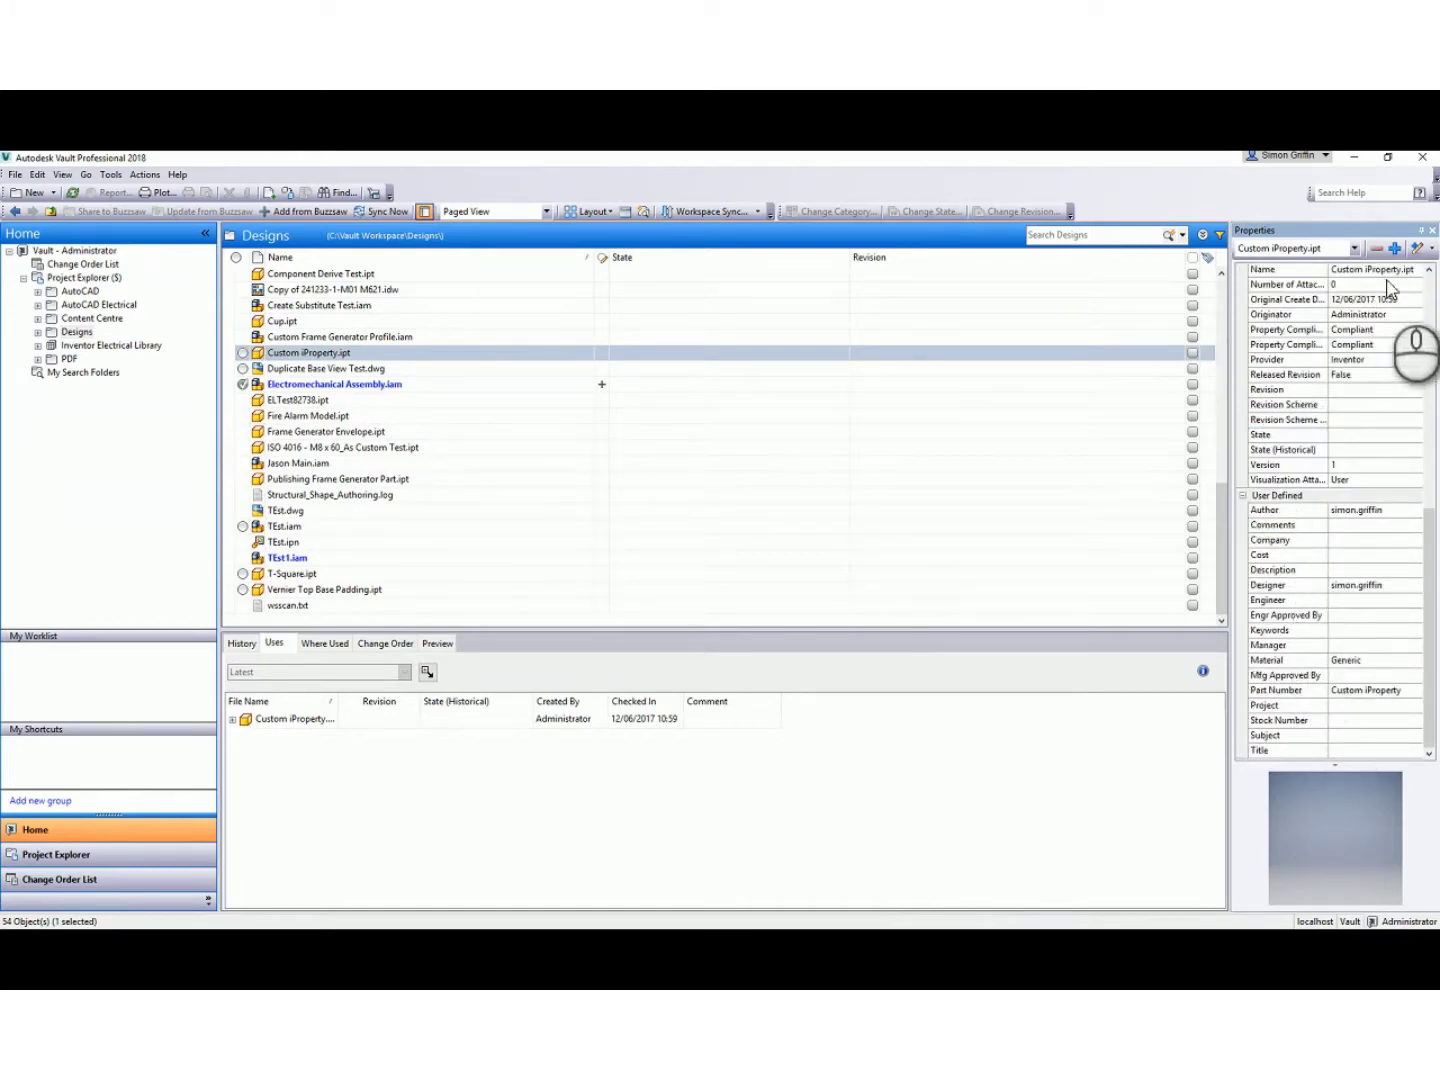
Open the property editor for Custom iProperty.ipt and add the New Part Number field to its displayed columns.
left_click(1431, 252)
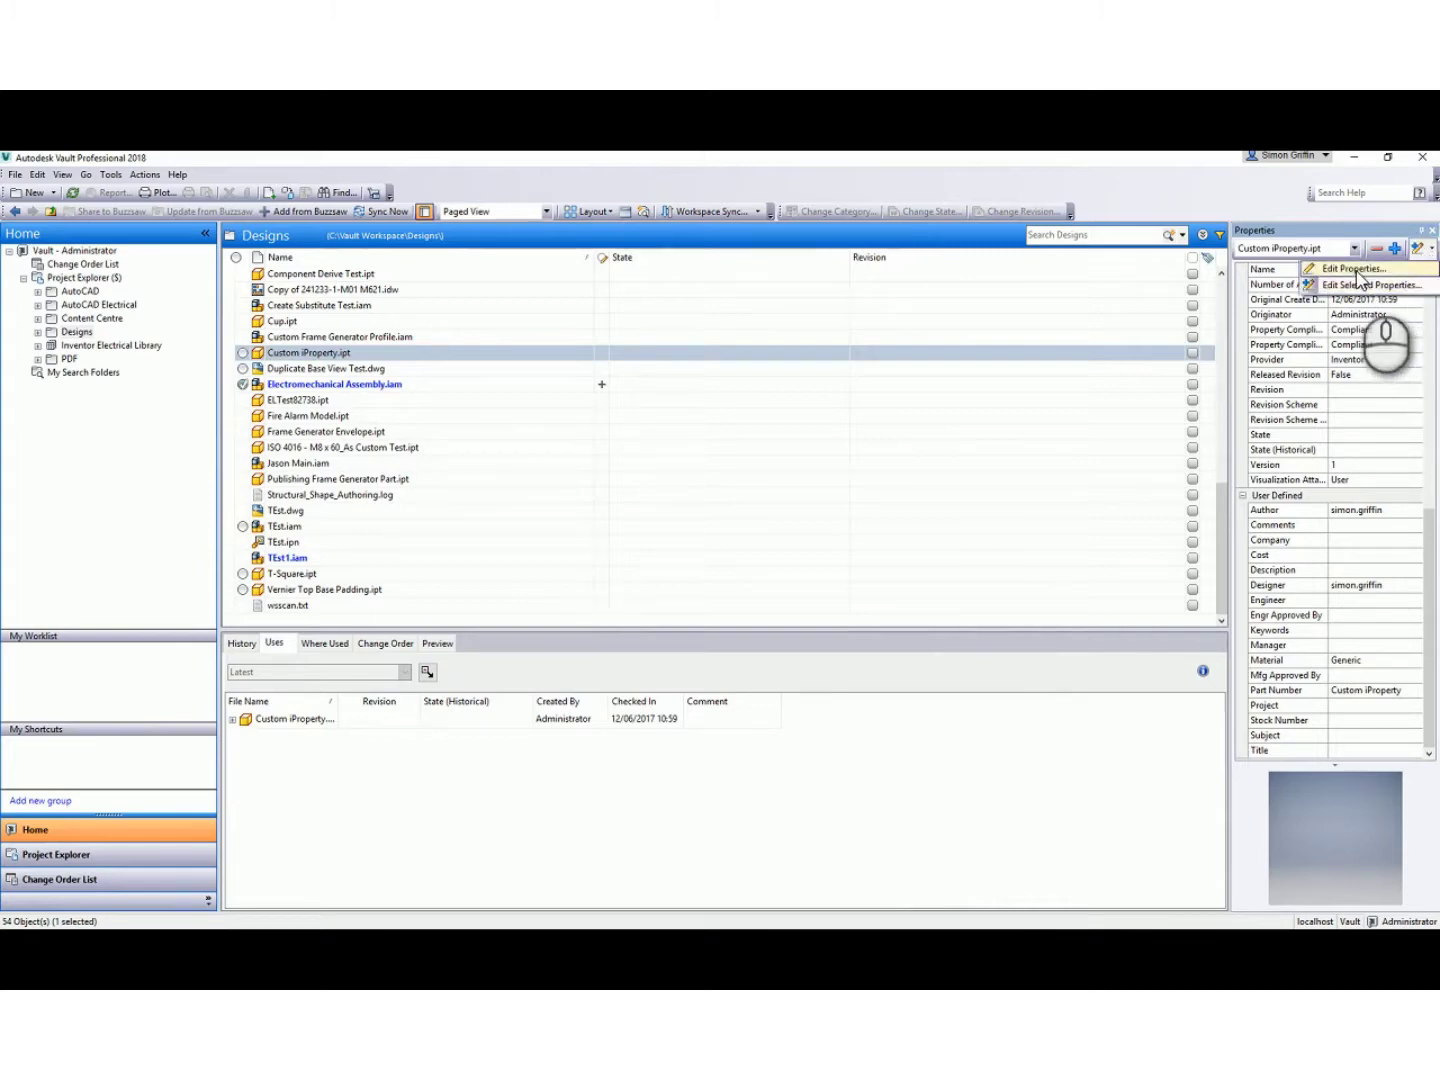
left_click(1357, 273)
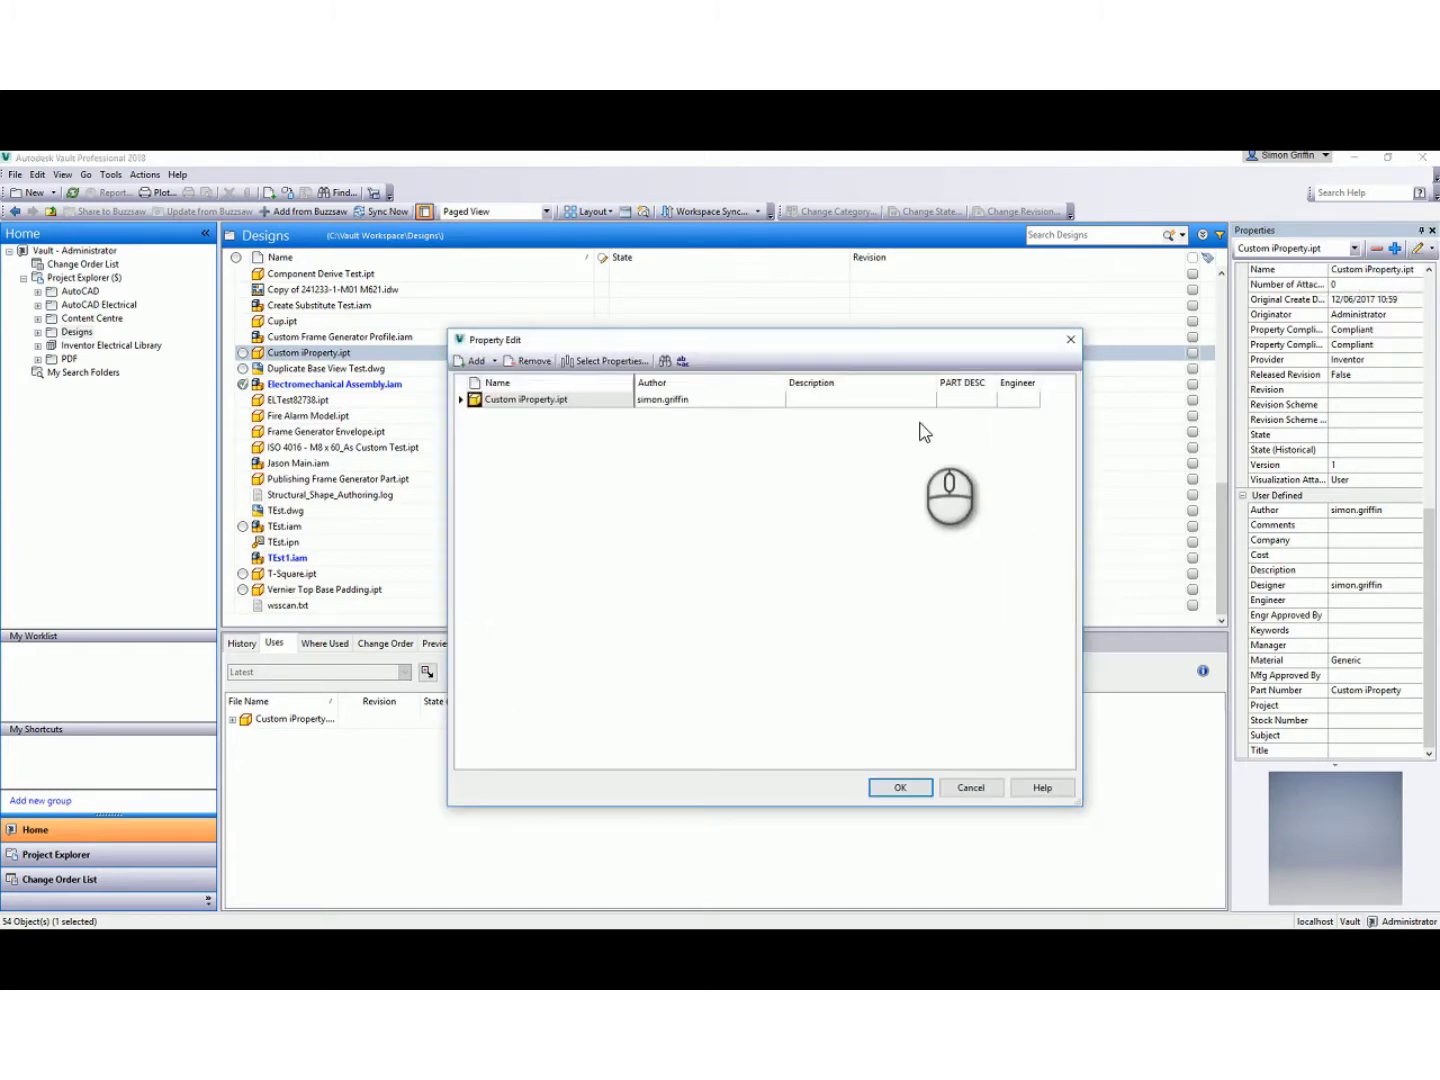
right_click(811, 435)
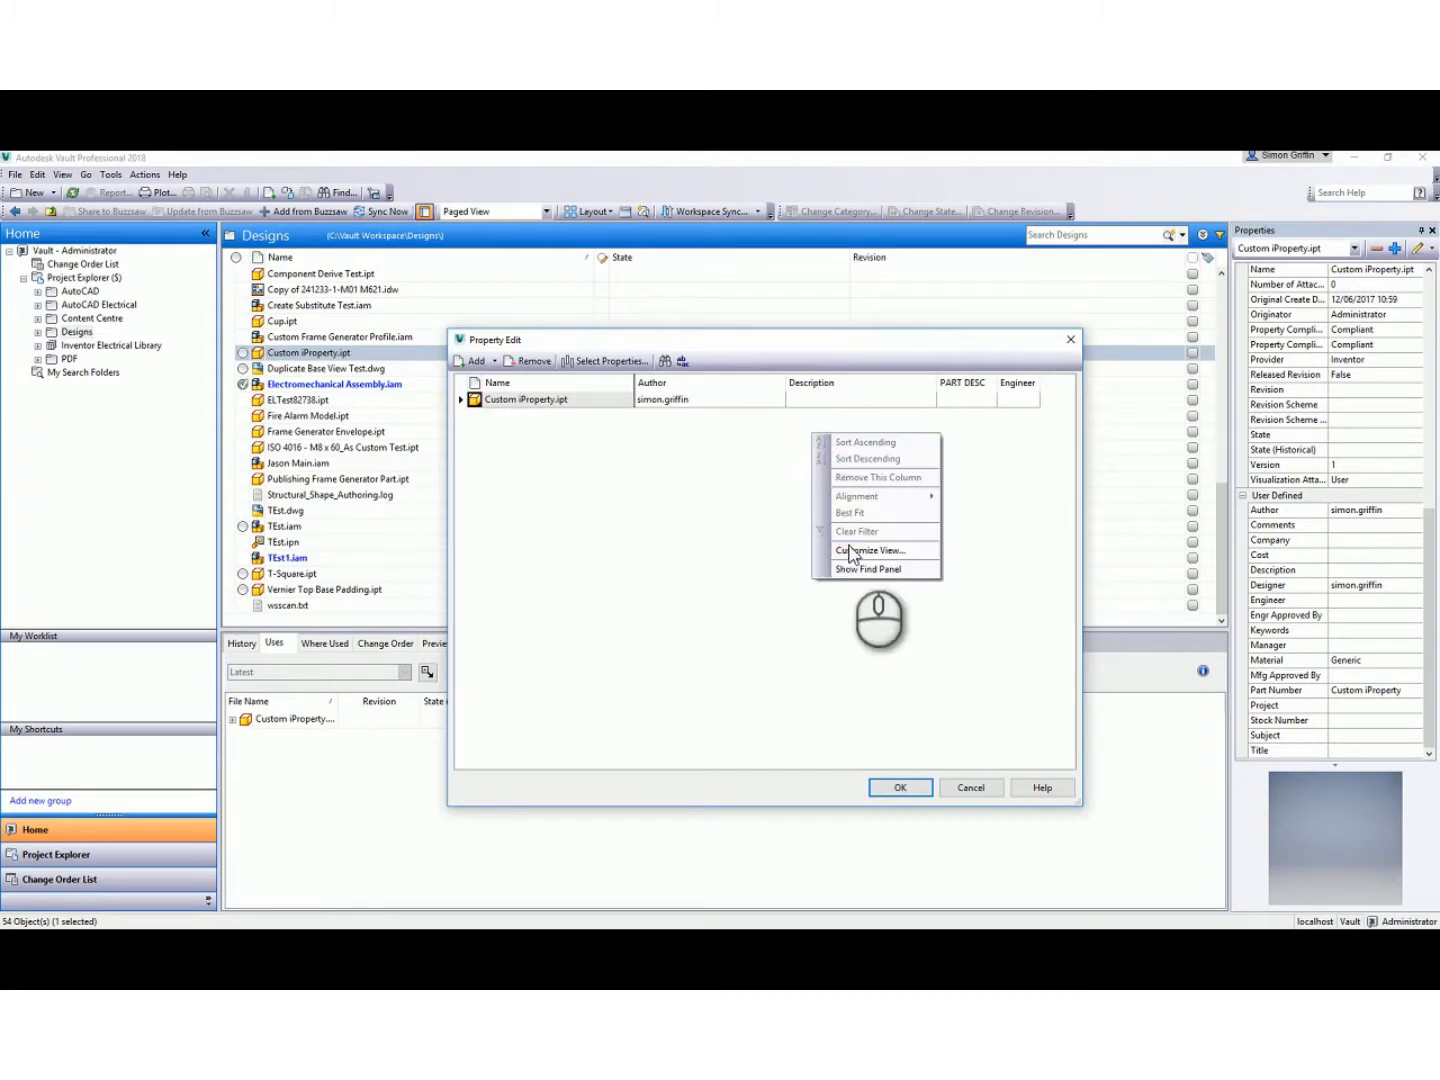
left_click(860, 551)
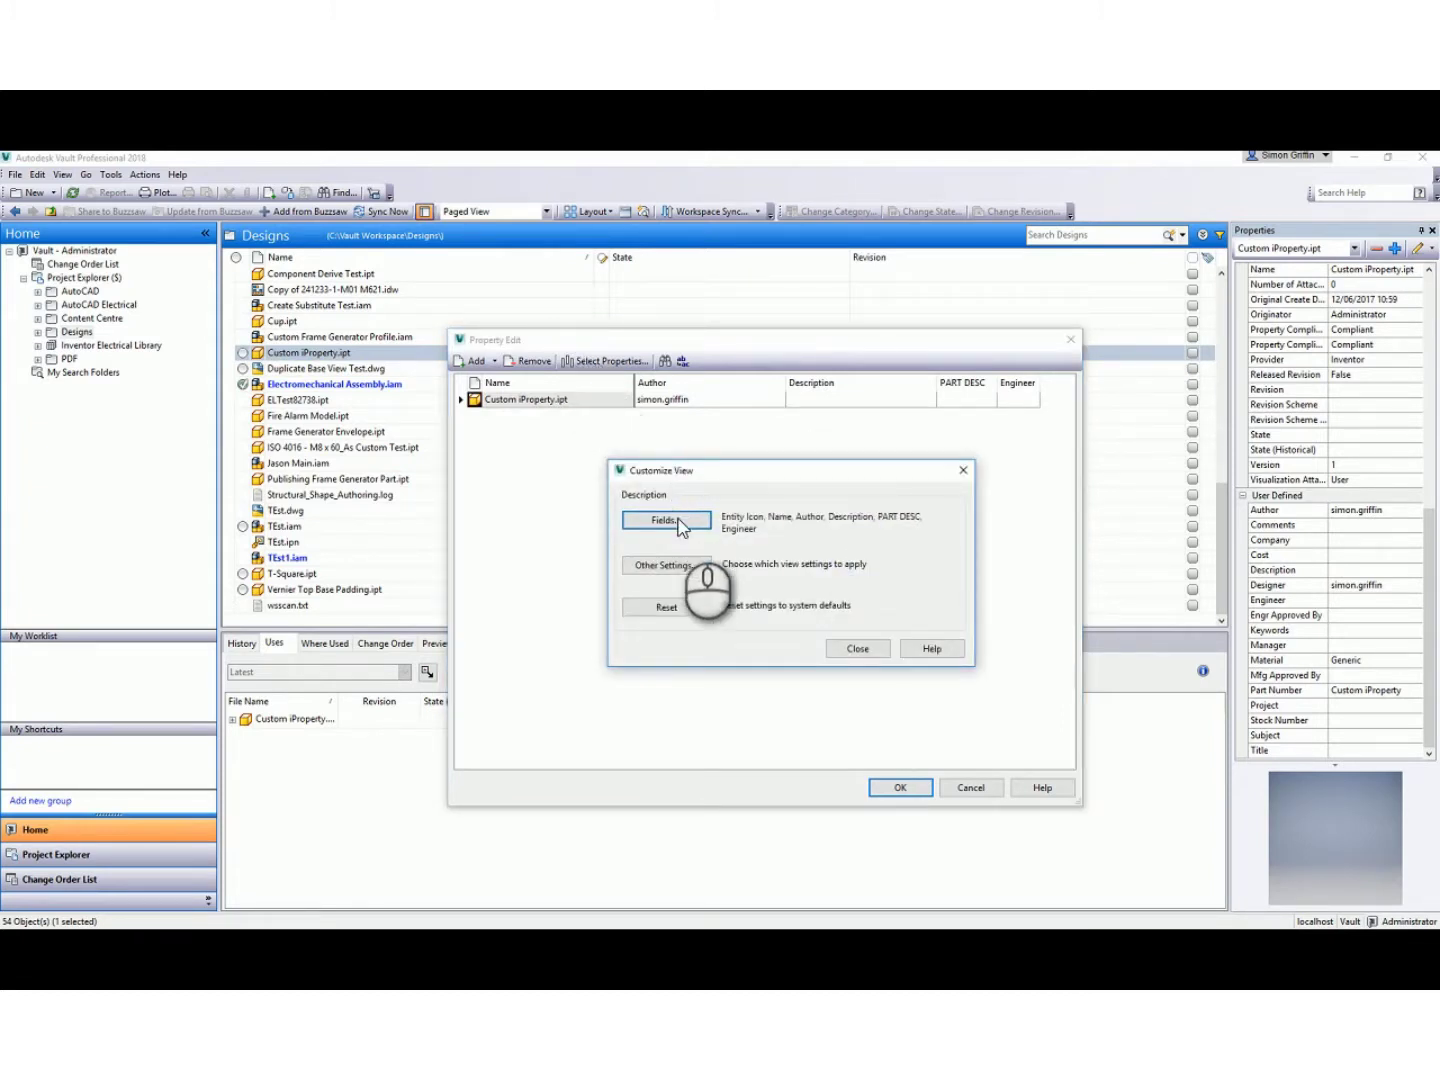
left_click(680, 520)
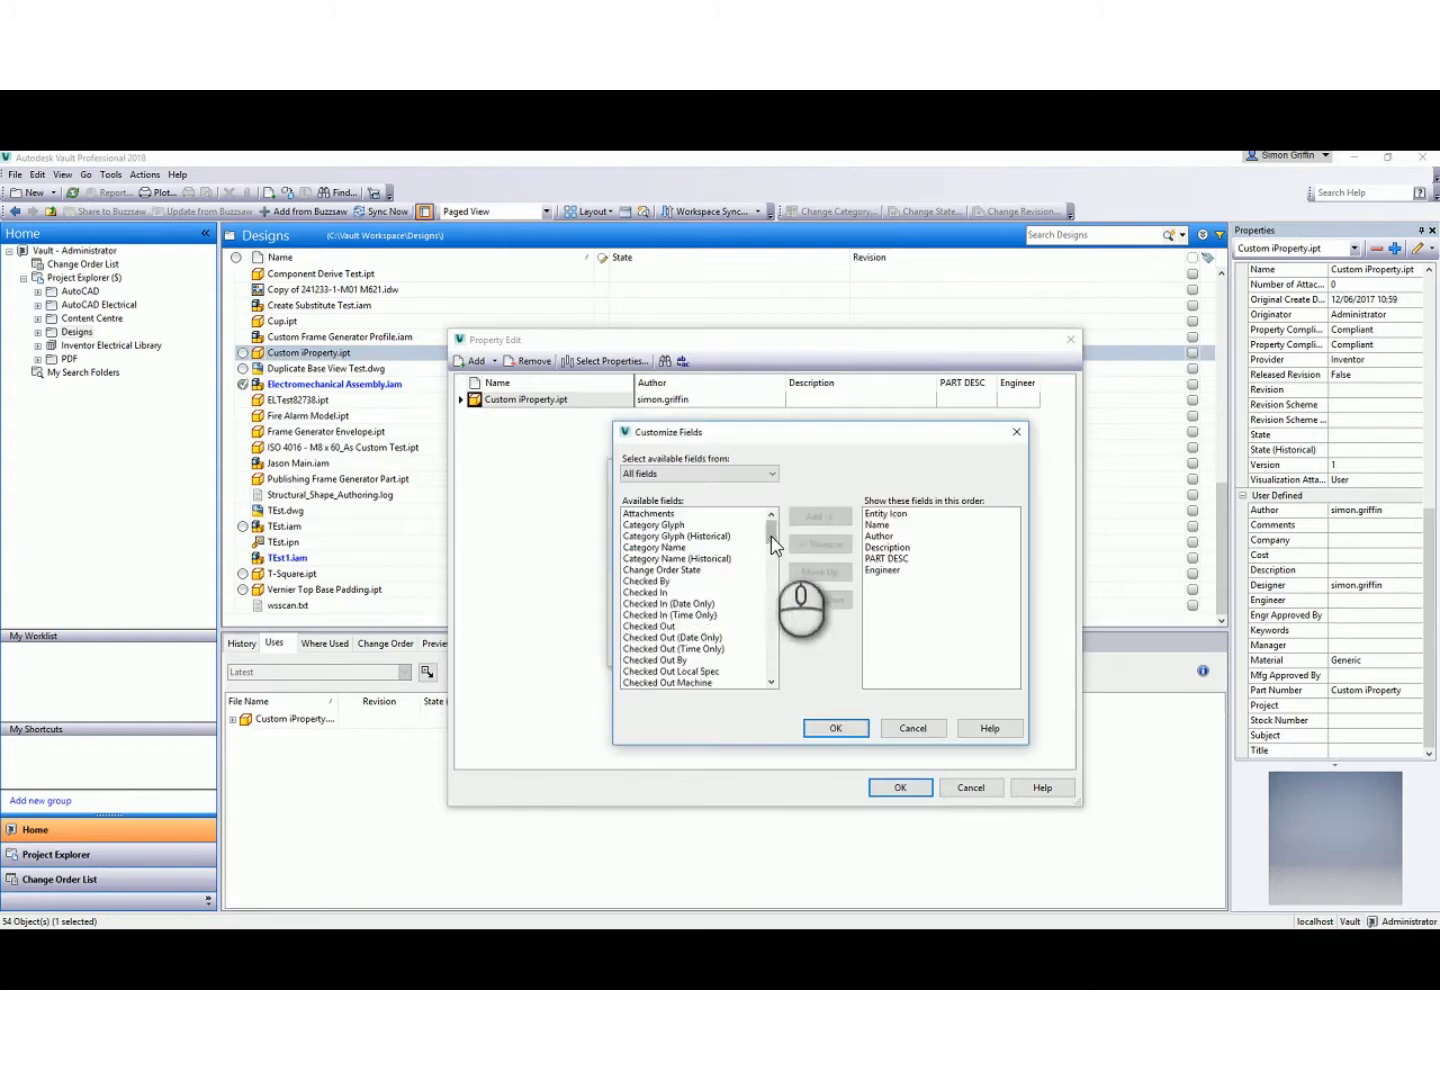
left_click_drag(771, 525, 775, 640)
left_click(690, 615)
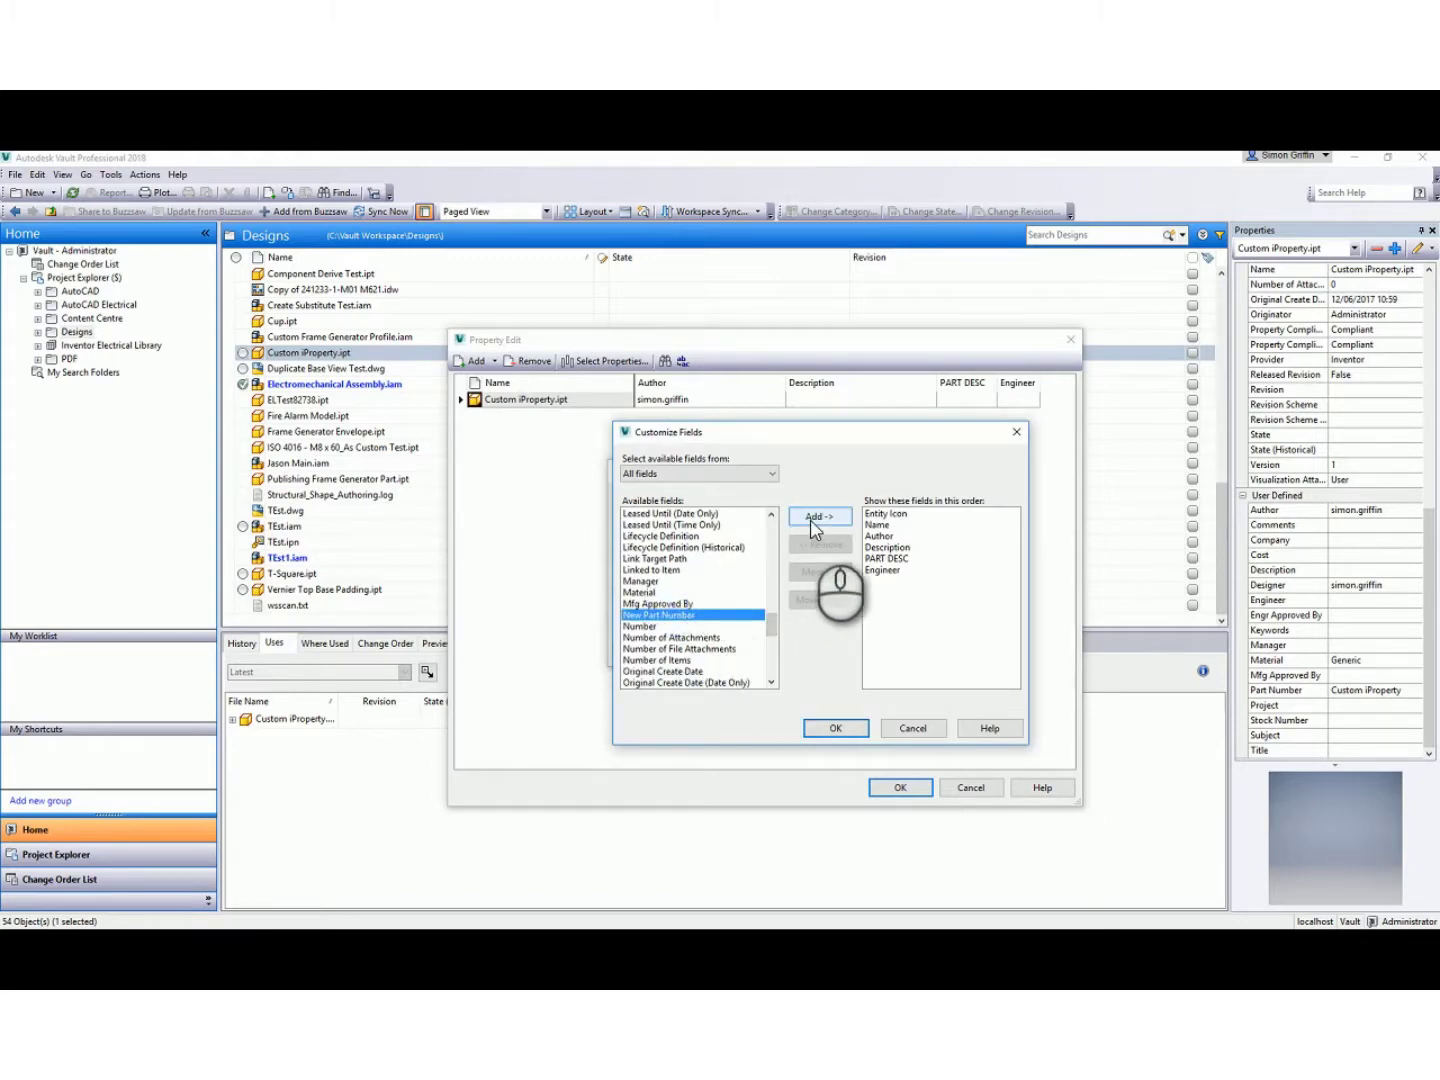
left_click(814, 518)
left_click(835, 728)
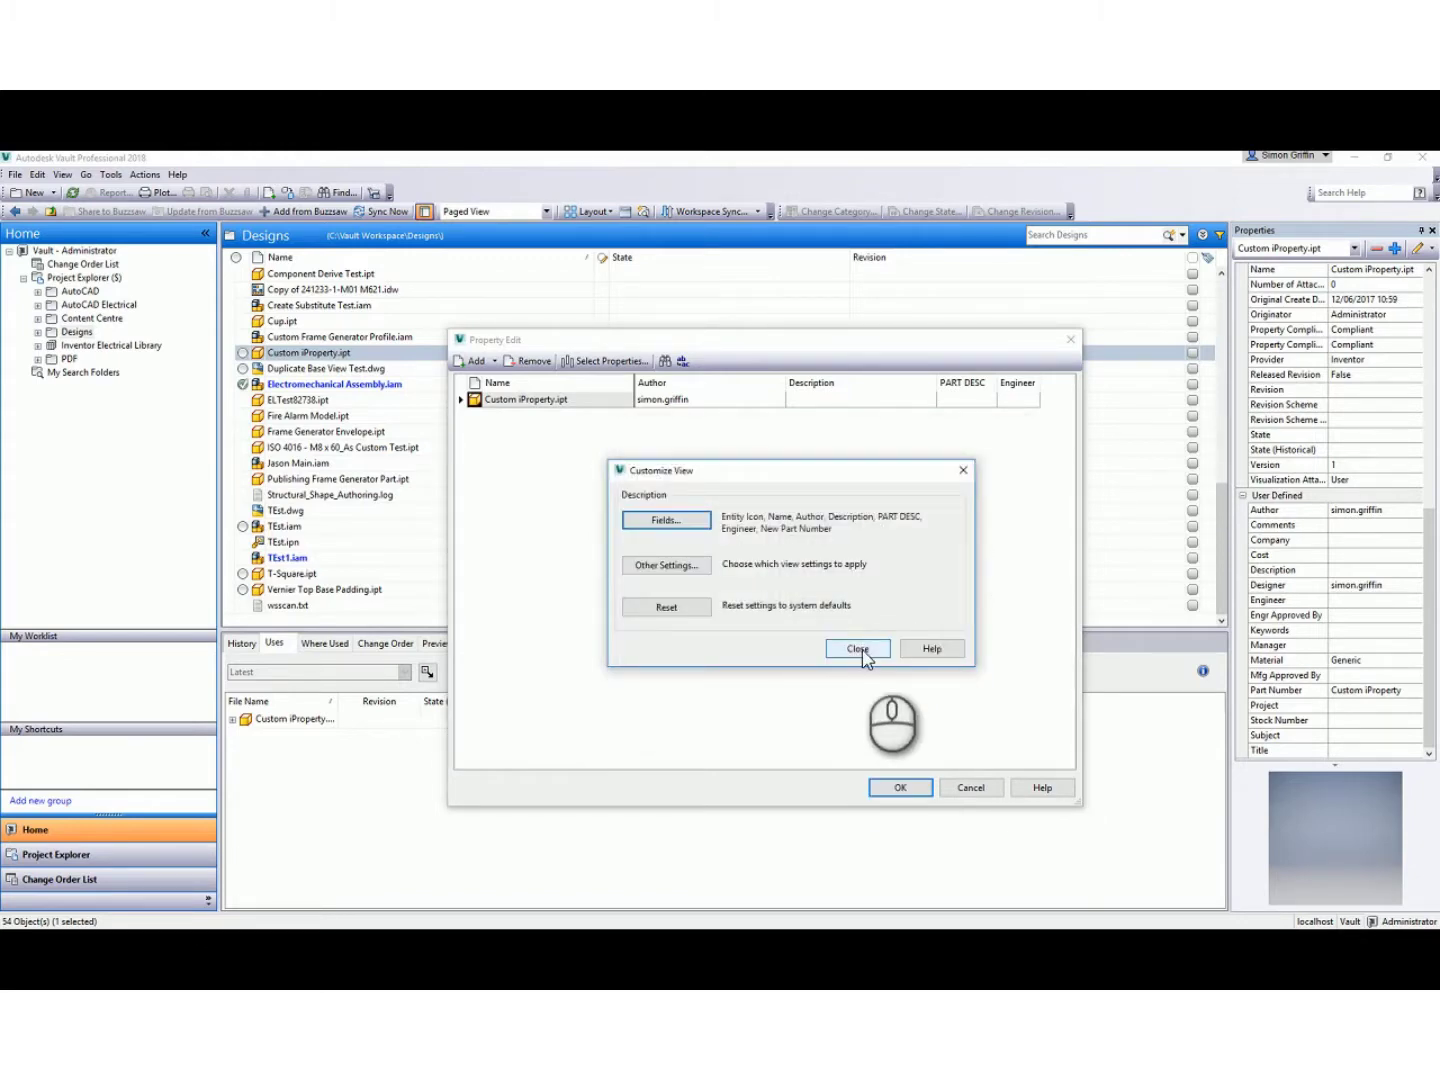
left_click(860, 648)
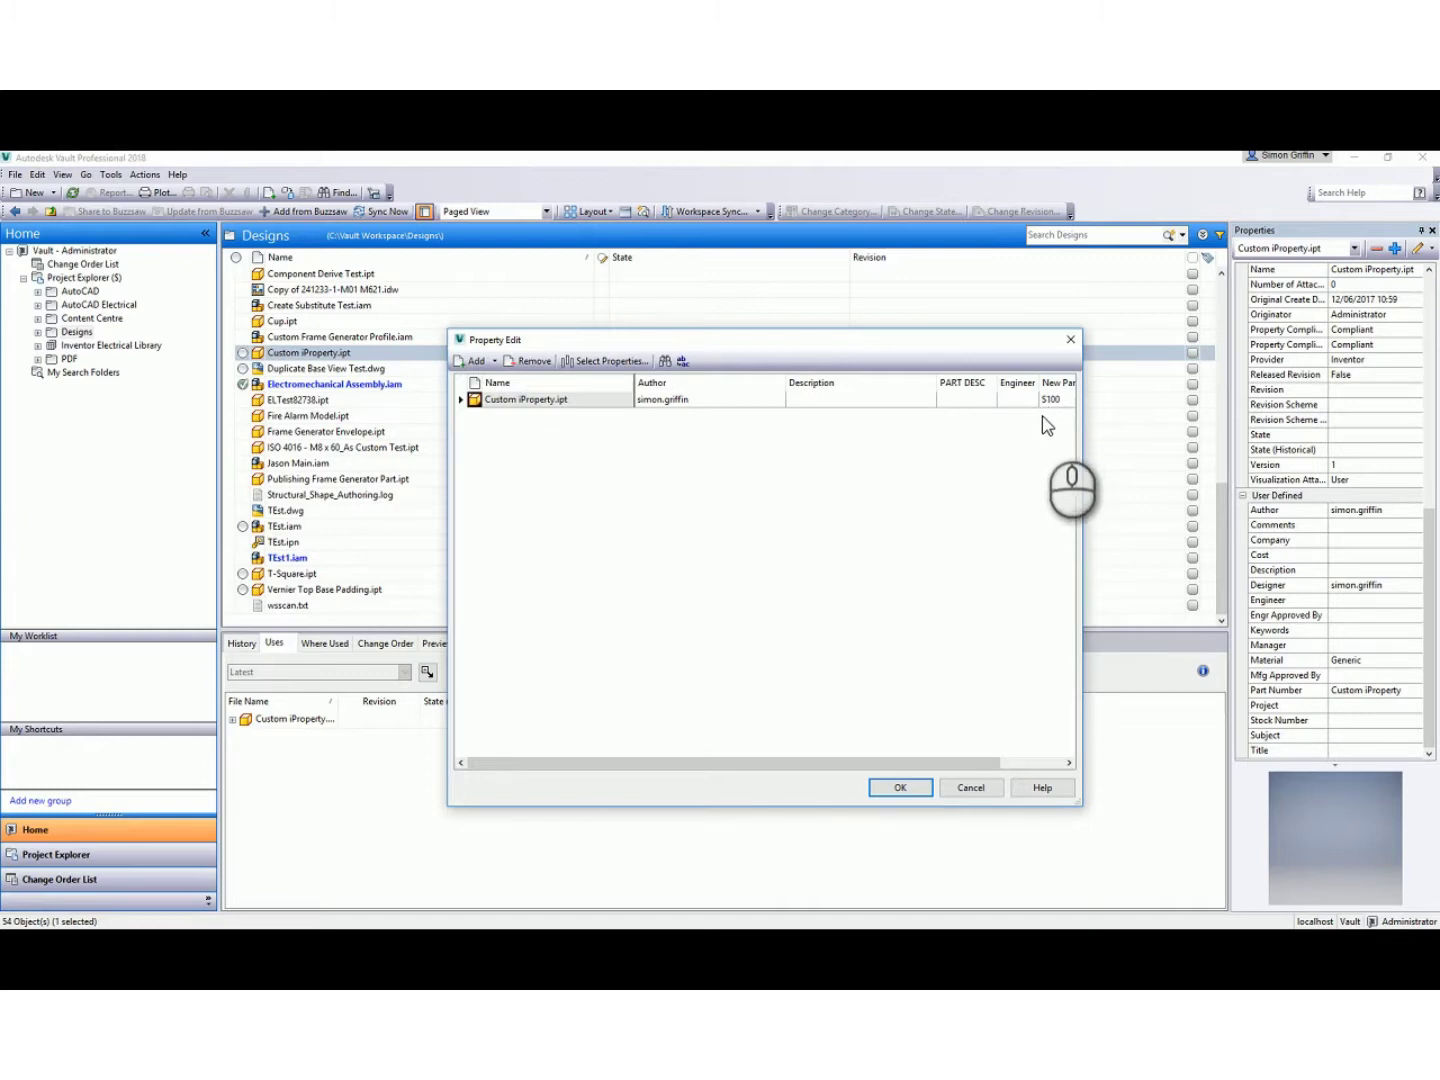
Submit the property edit with New Part Number S100, close the results, refresh the folder and review the file's properties.
left_click(931, 766)
left_click_drag(933, 775, 998, 771)
left_click(1007, 398)
type("S100")
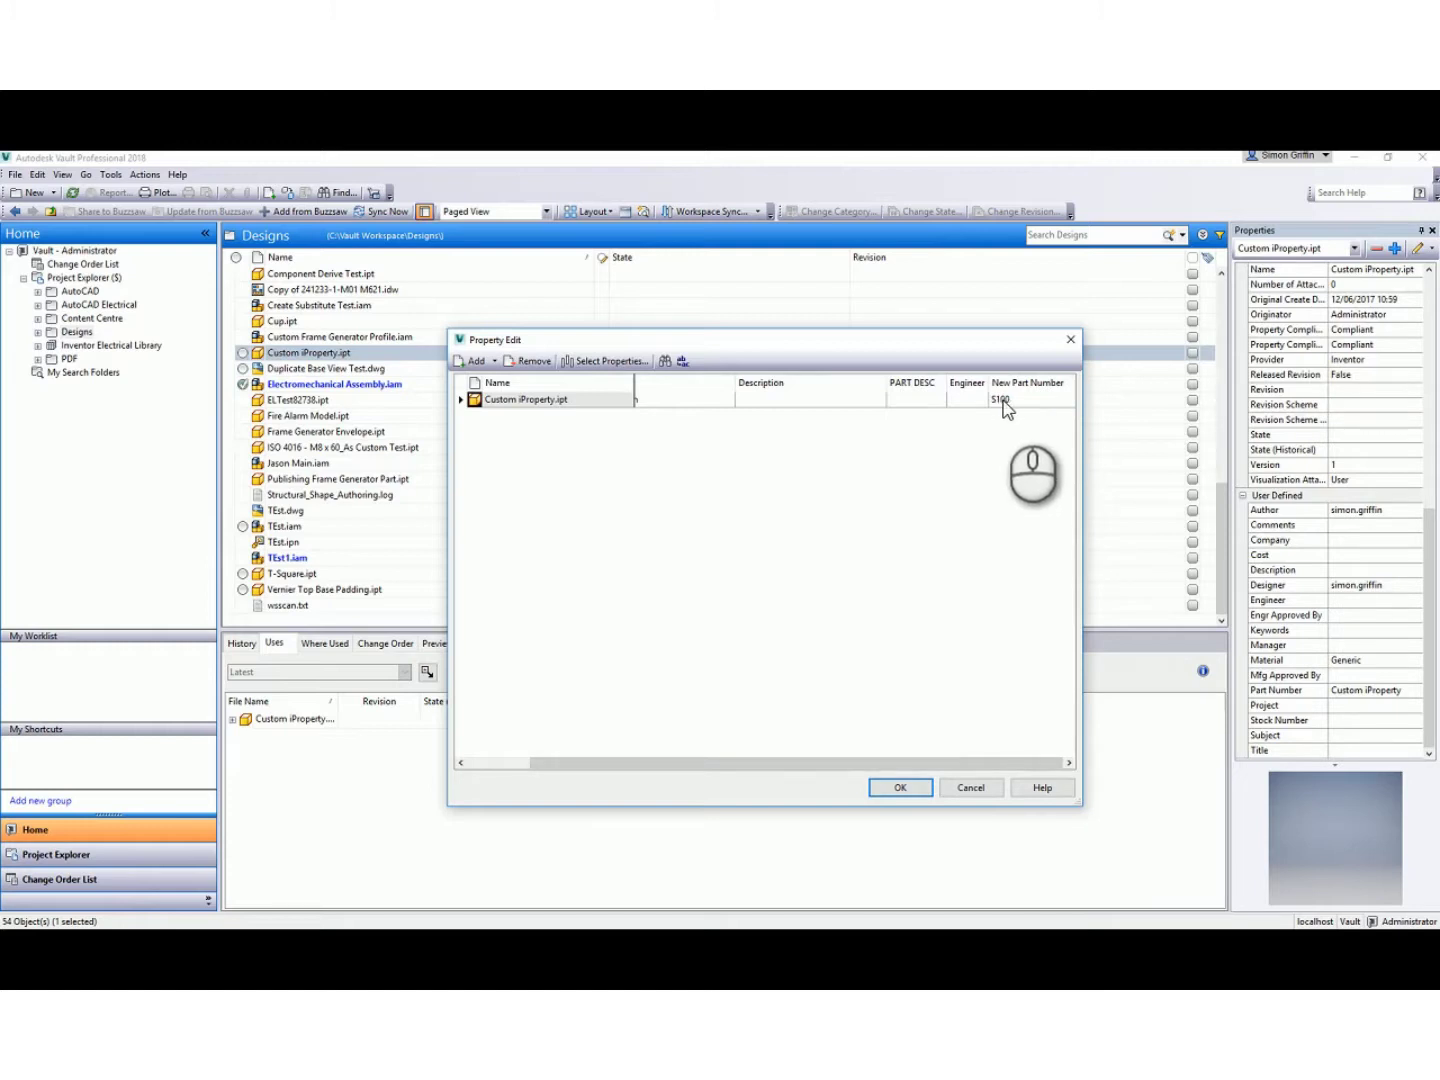
left_click(916, 790)
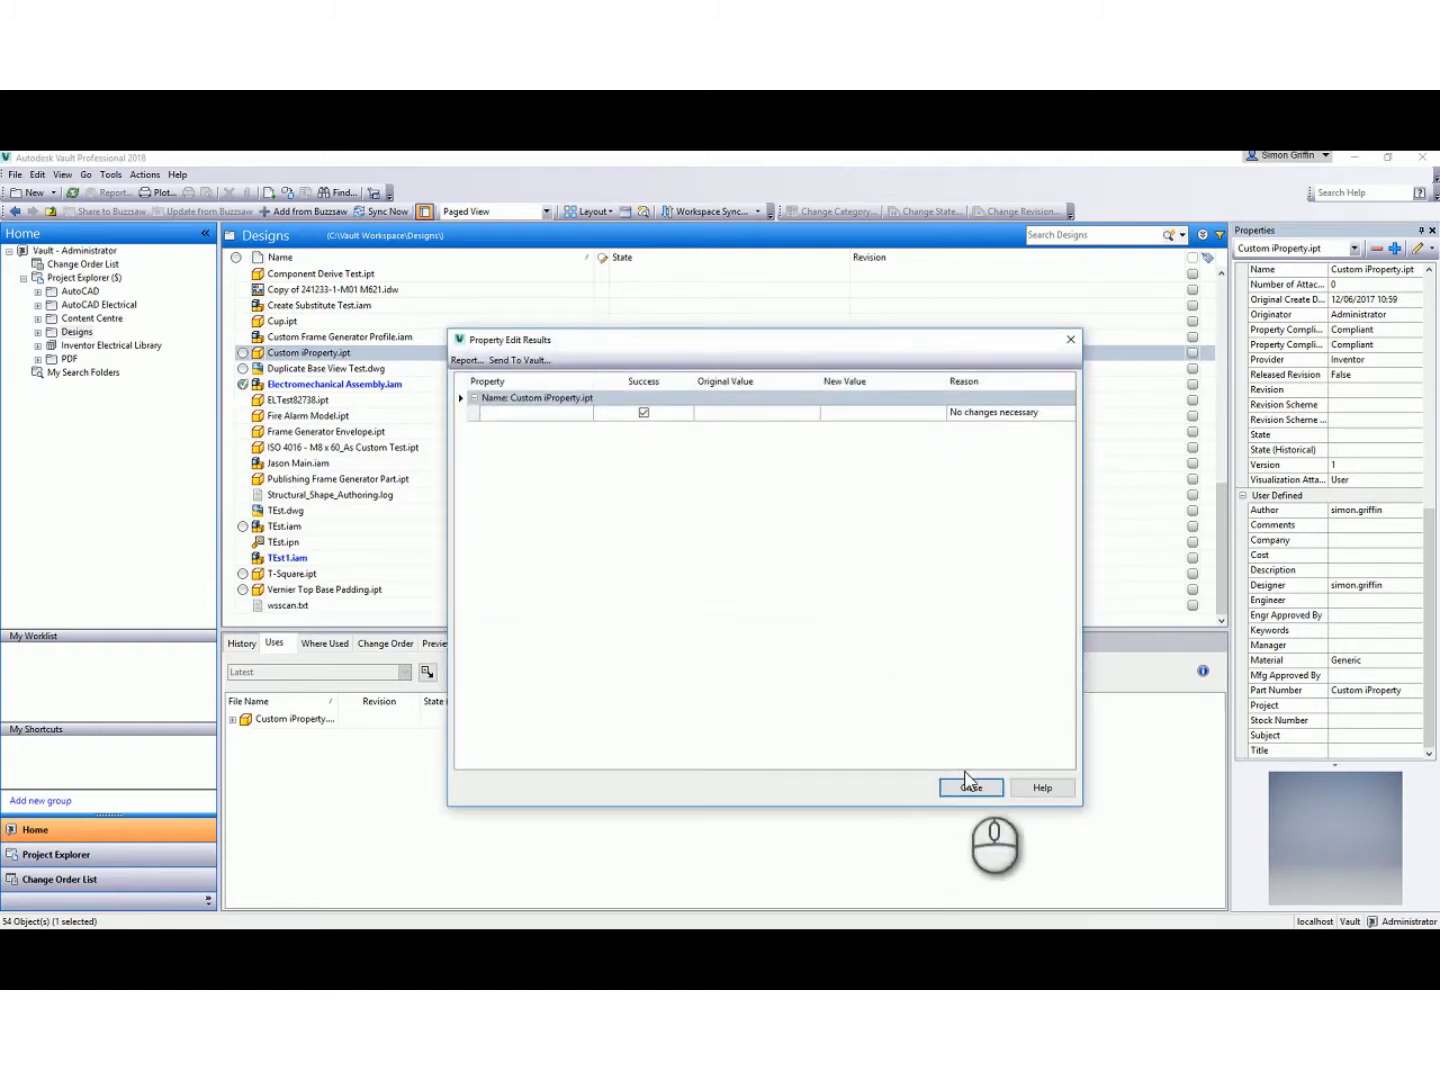
left_click(968, 787)
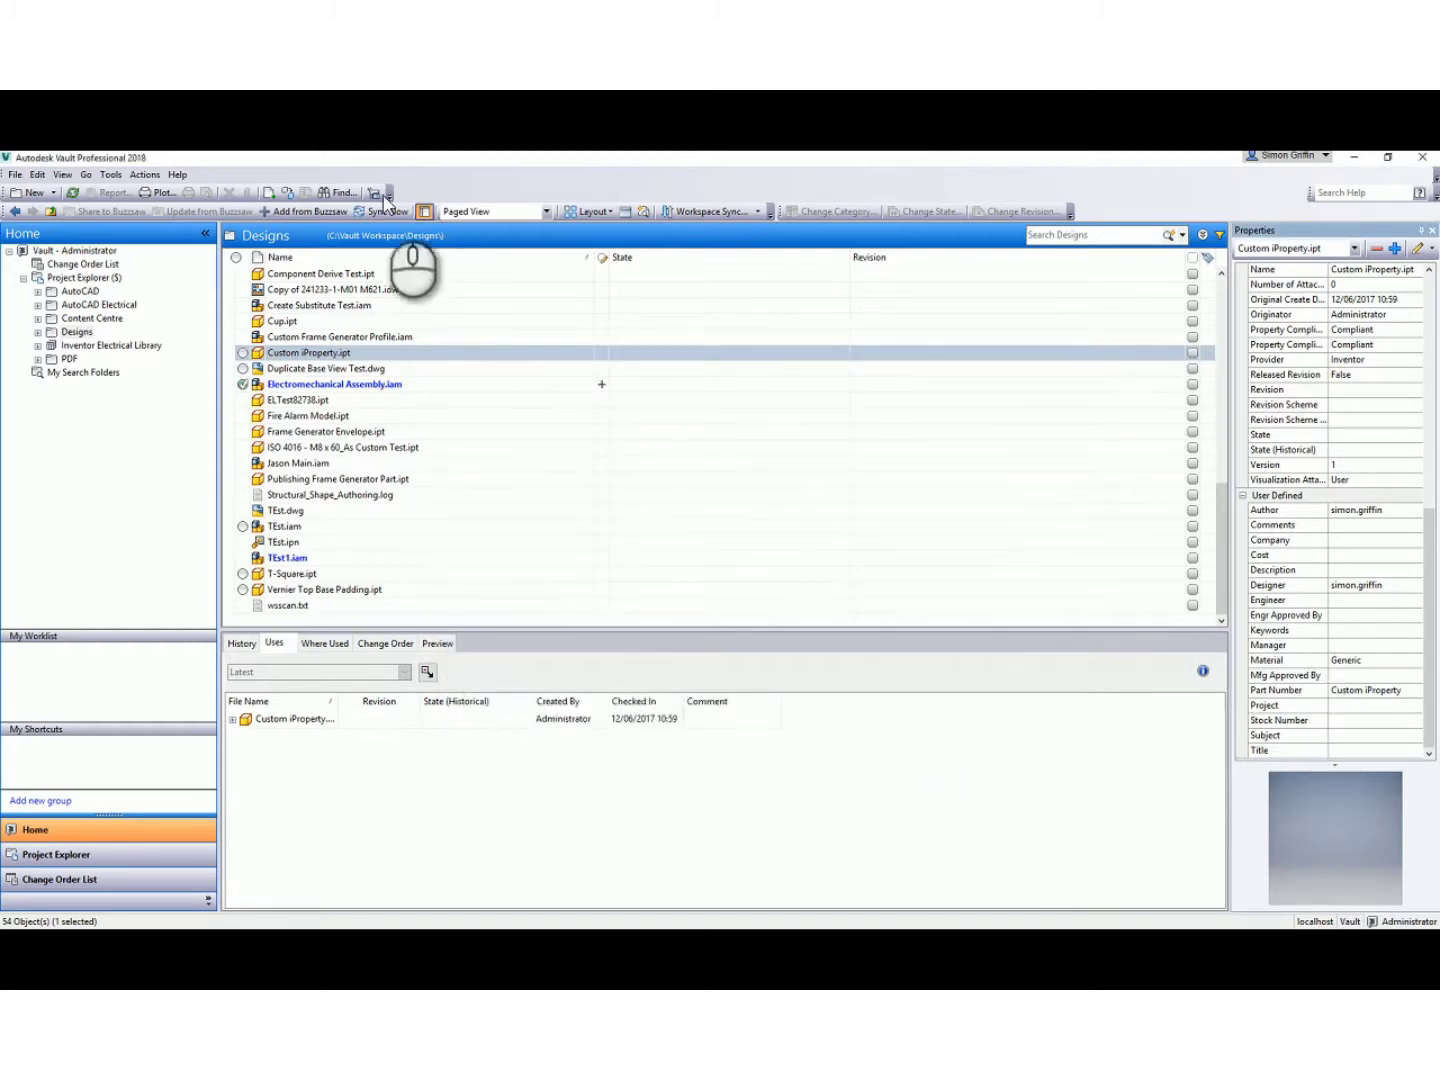
left_click(72, 192)
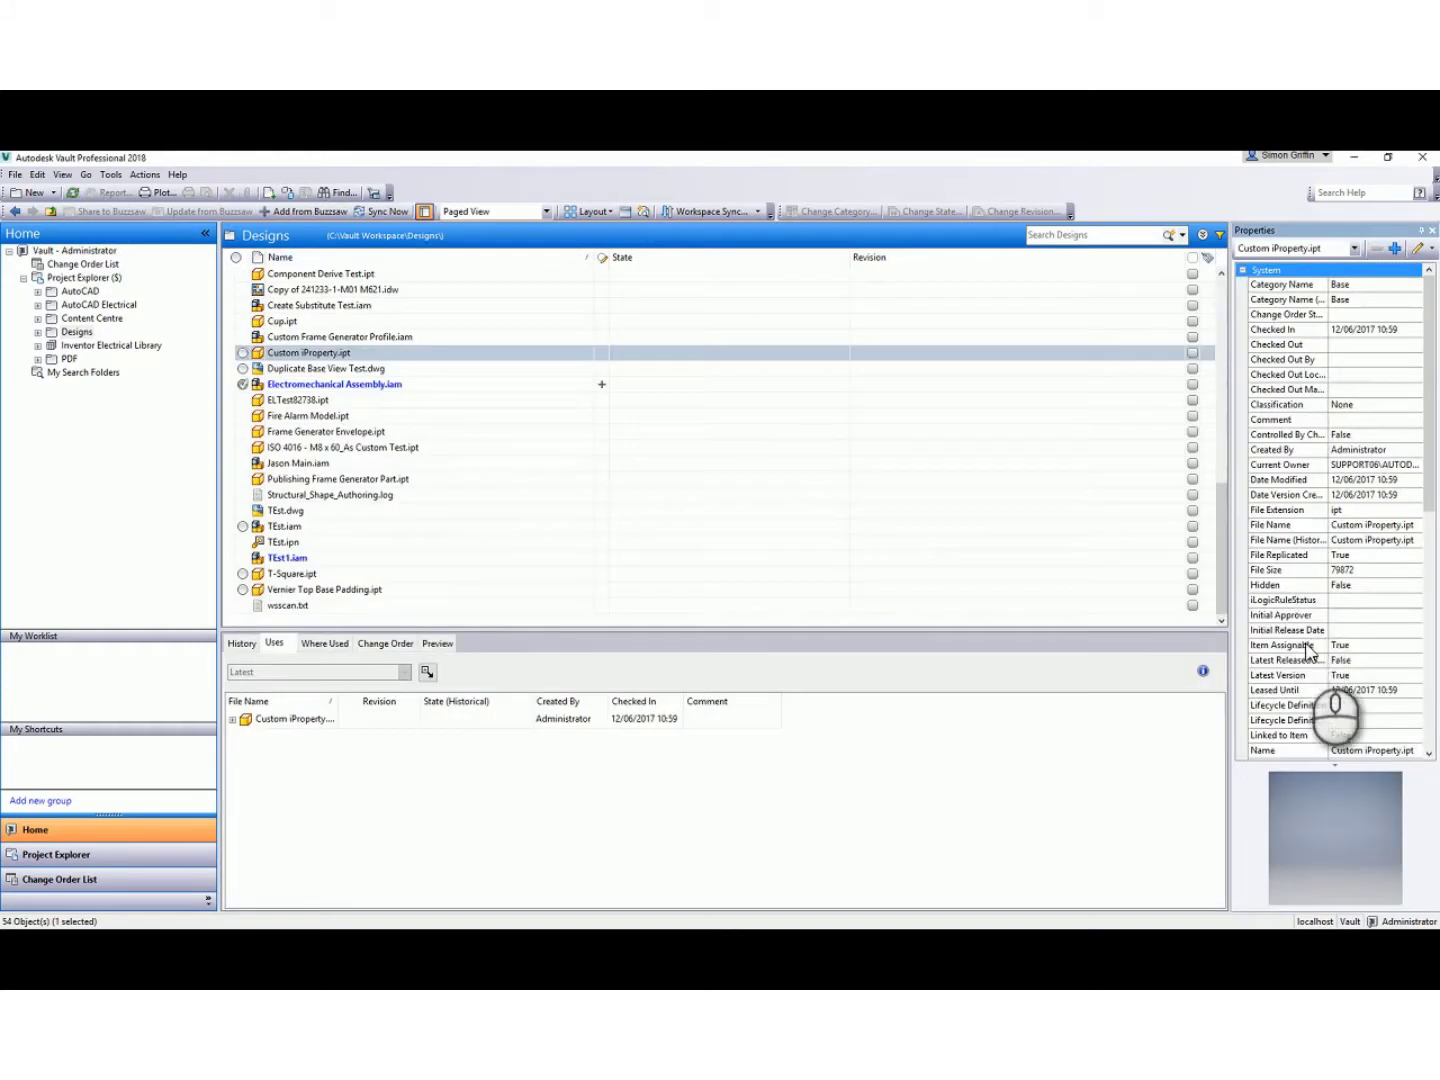
scroll(1320, 680, "down", 10)
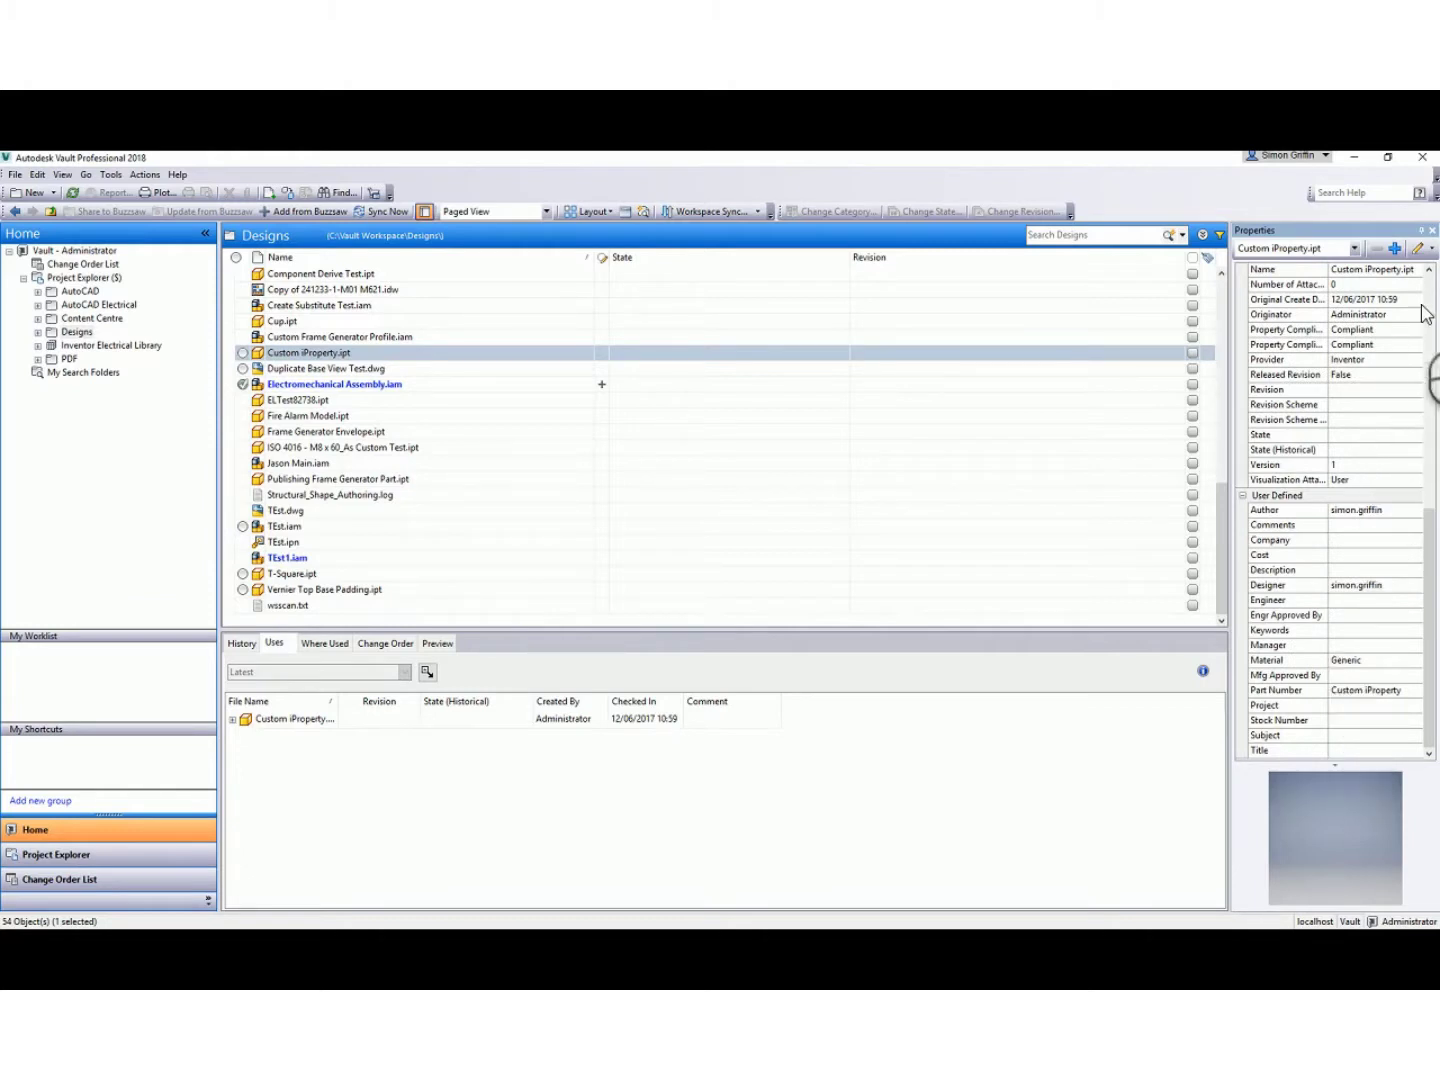
Set New Part Number of Custom iProperty.ipt to S200, close the edit results and check the file's user-defined properties.
left_click(1431, 250)
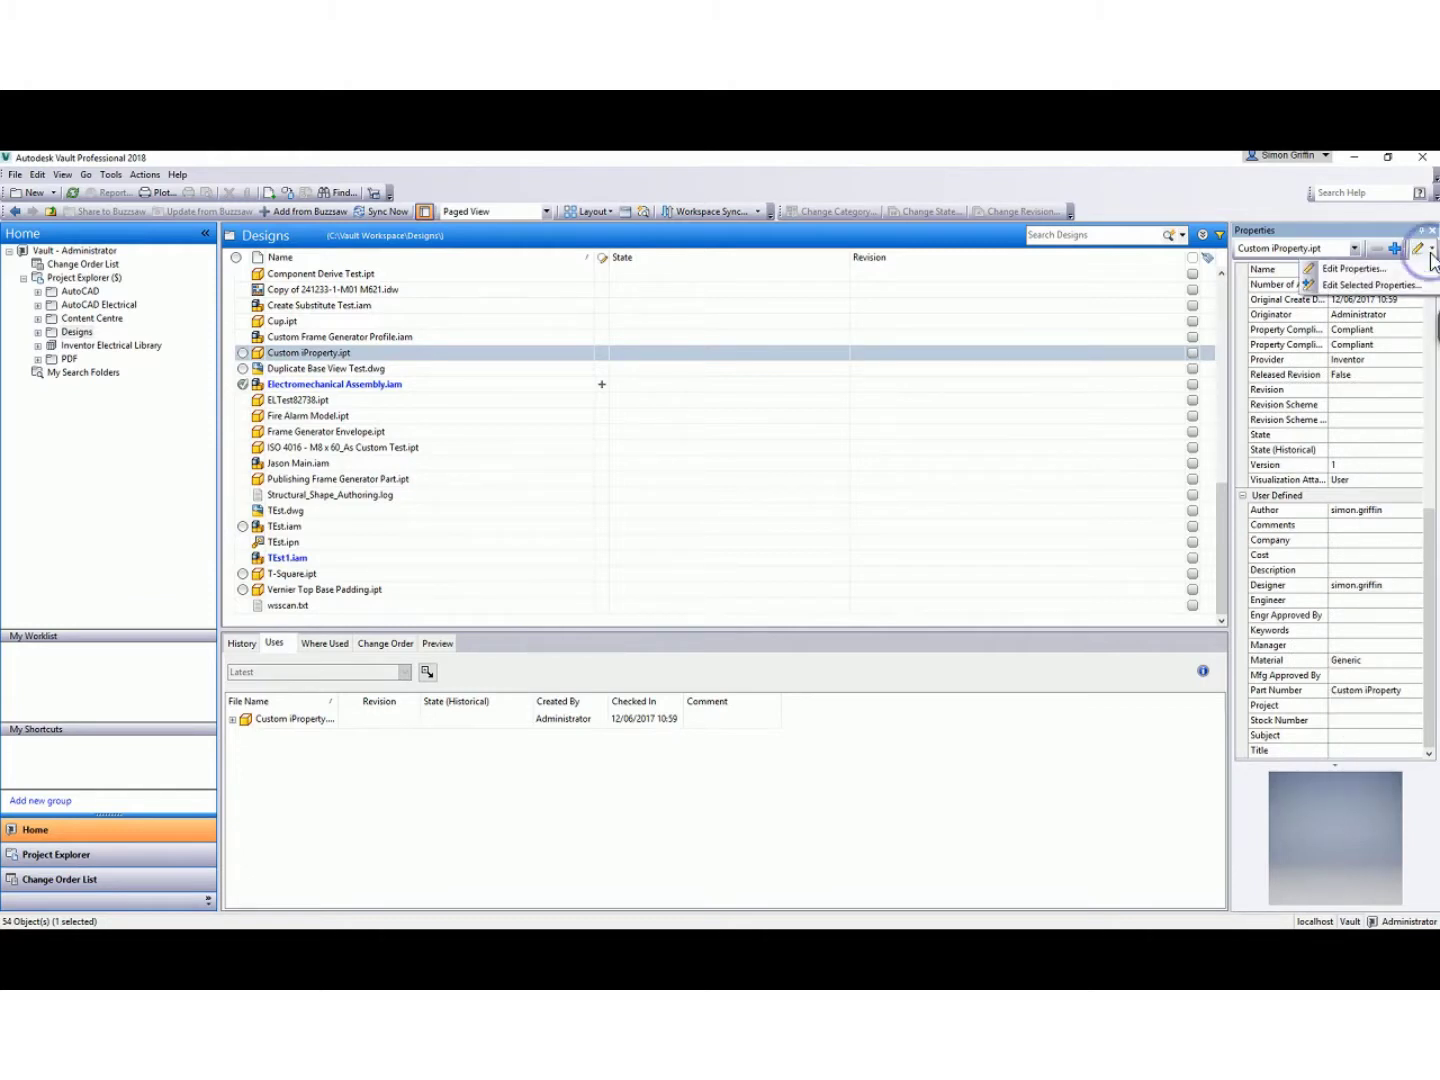
left_click(1355, 268)
left_click(1023, 399)
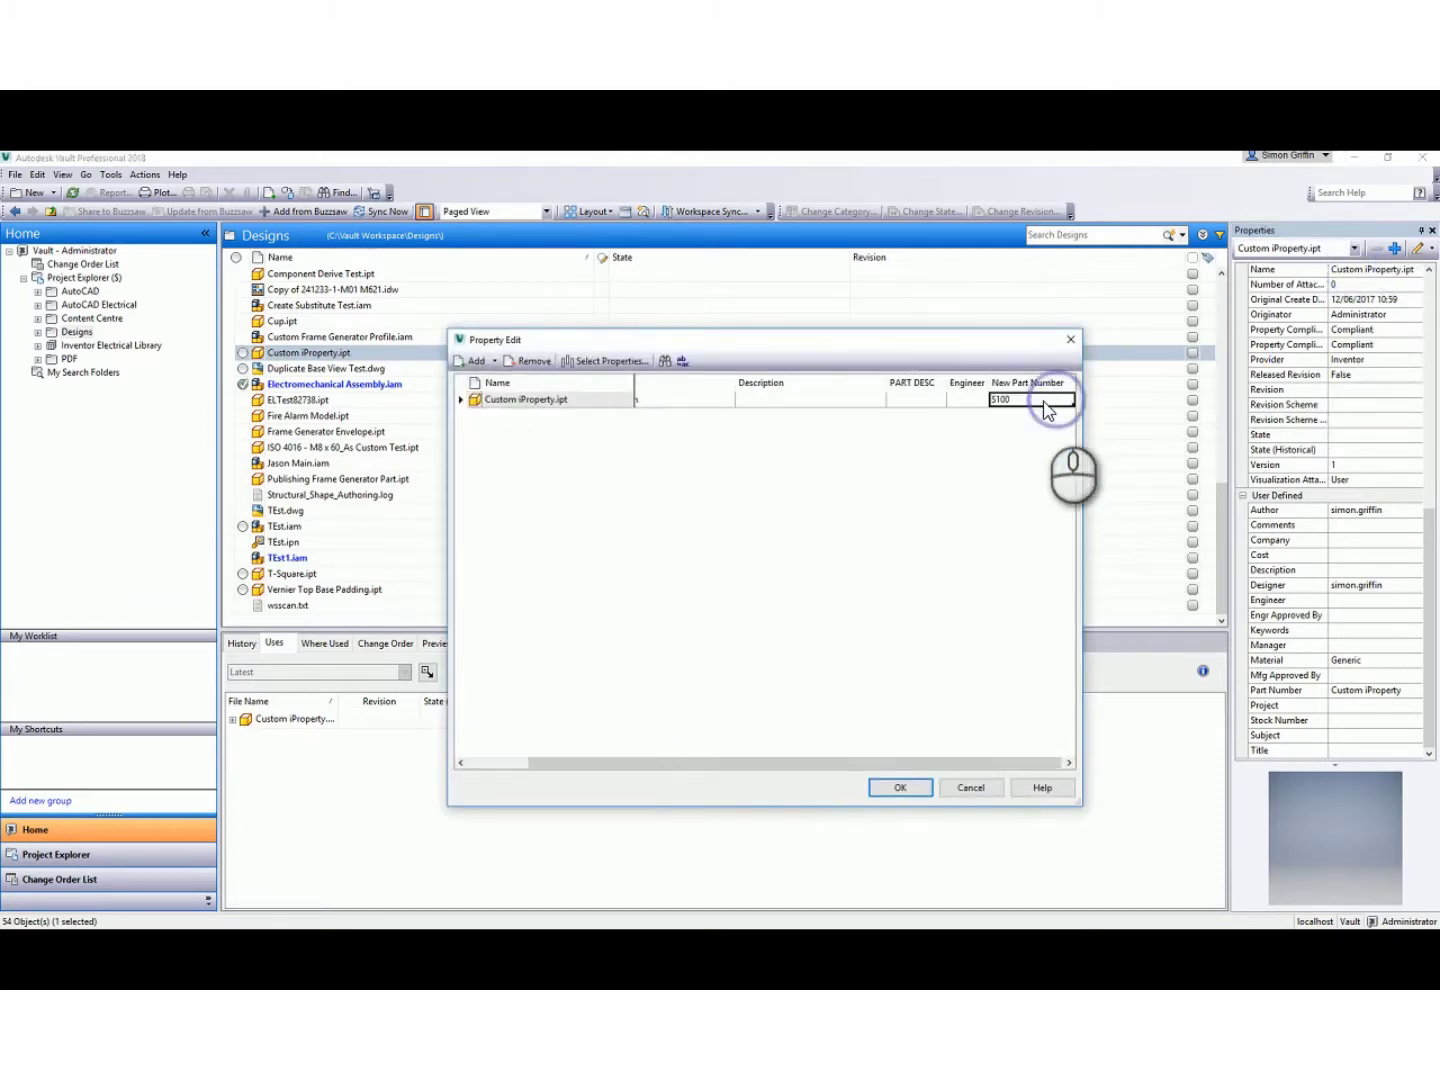
double_click(997, 400)
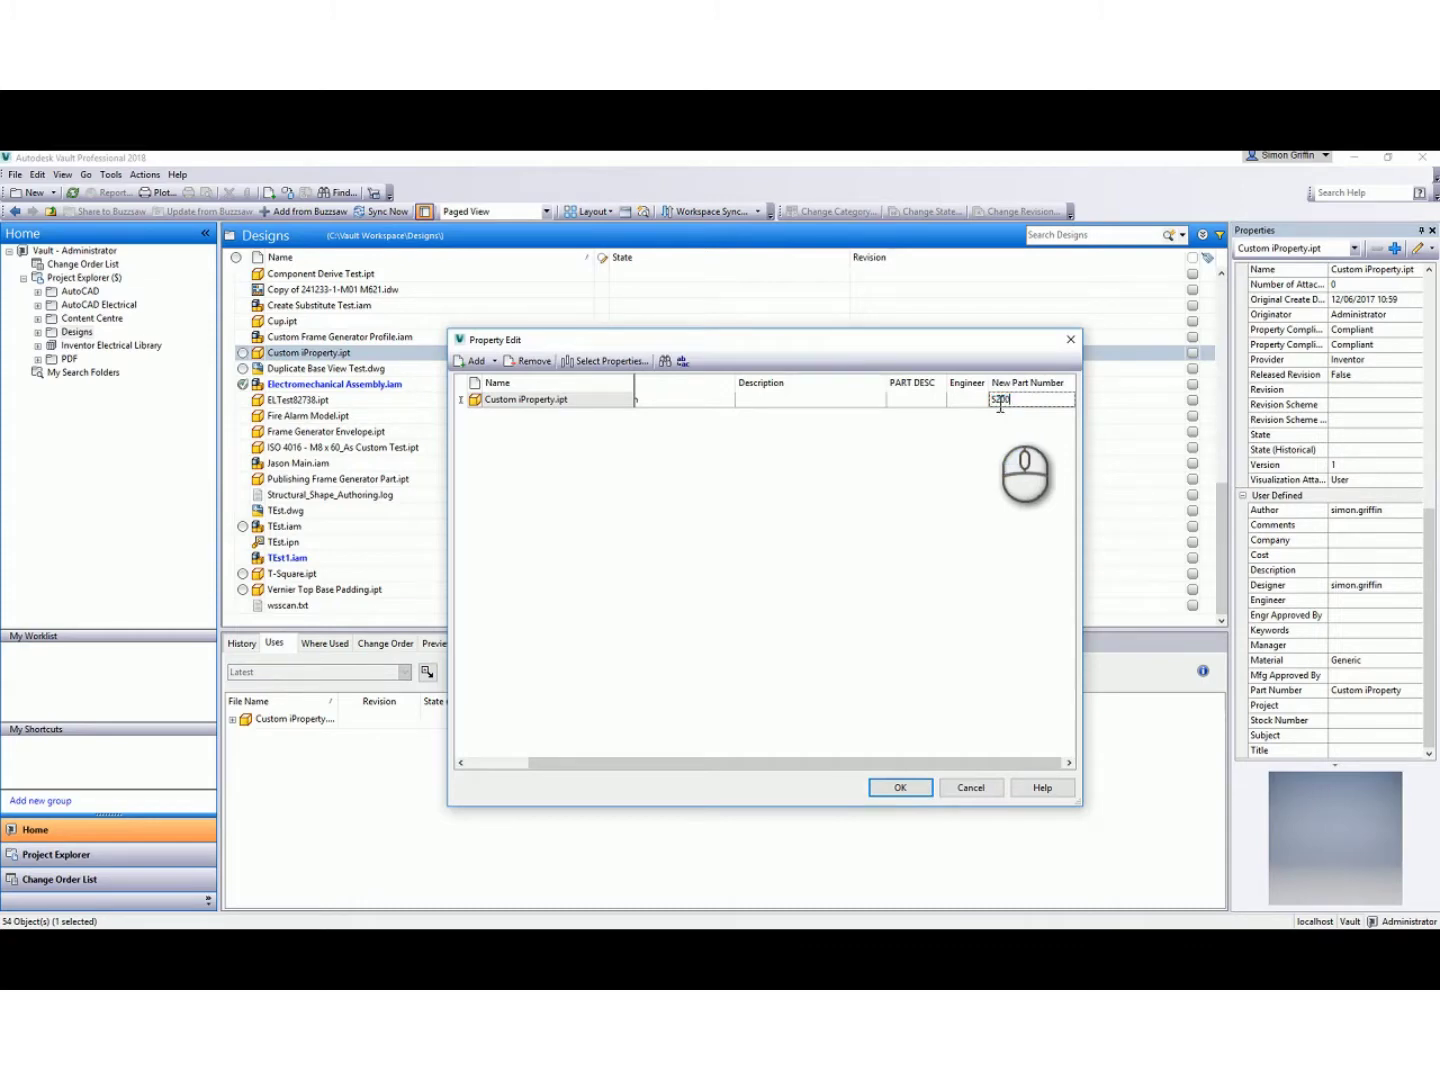
left_click(900, 787)
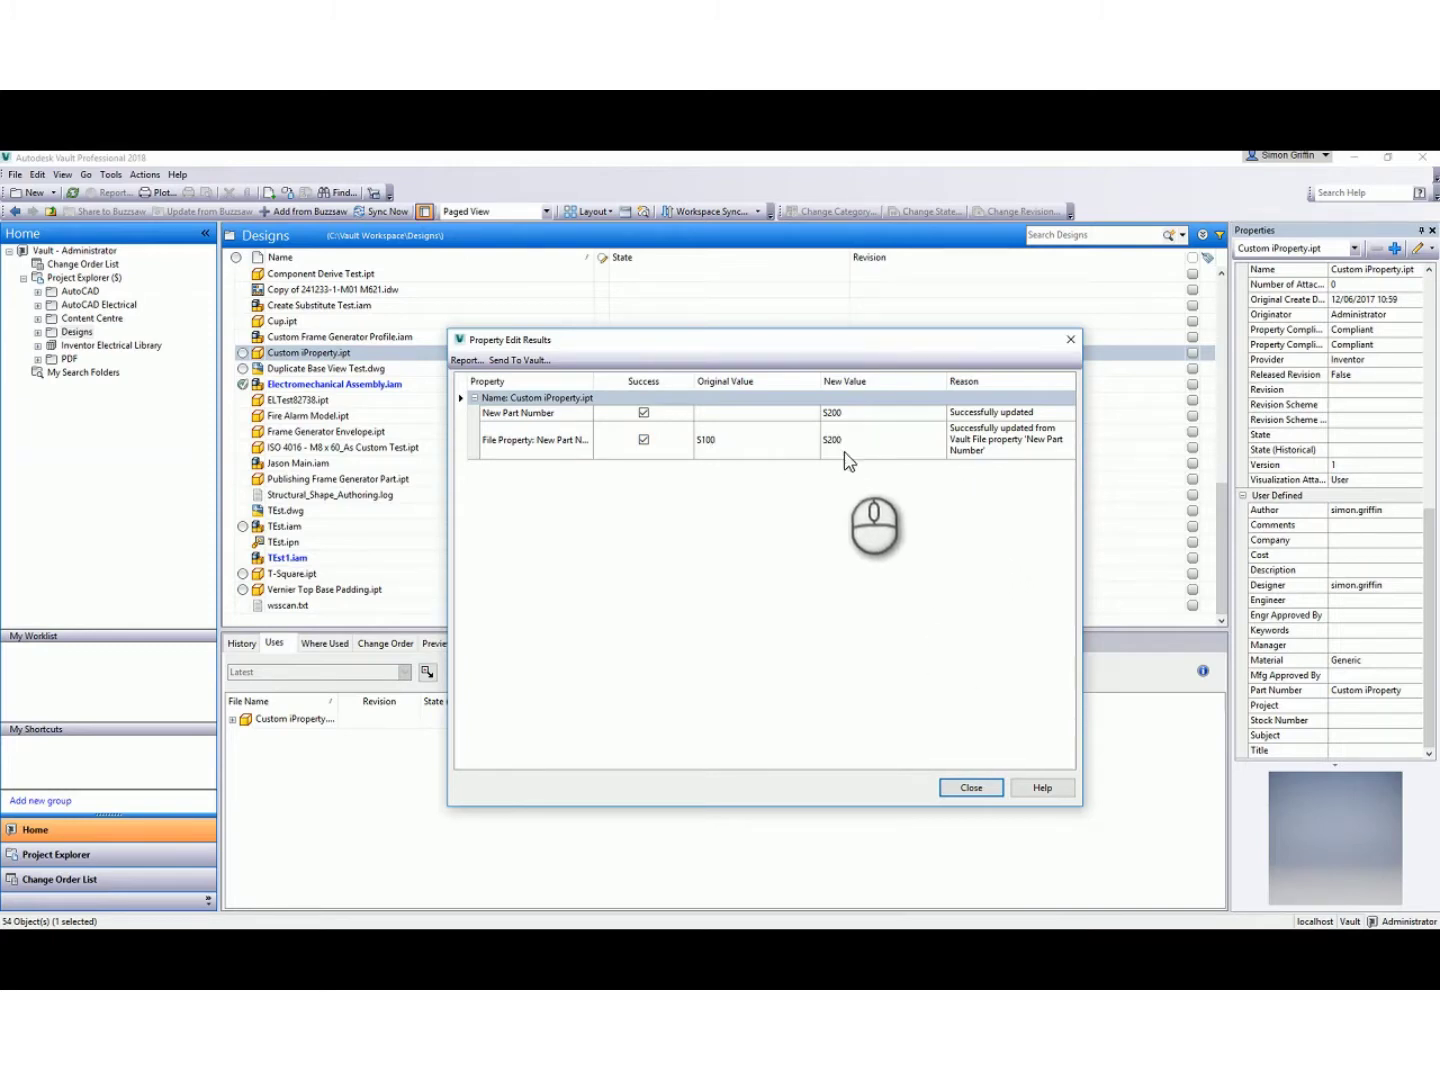
left_click(971, 787)
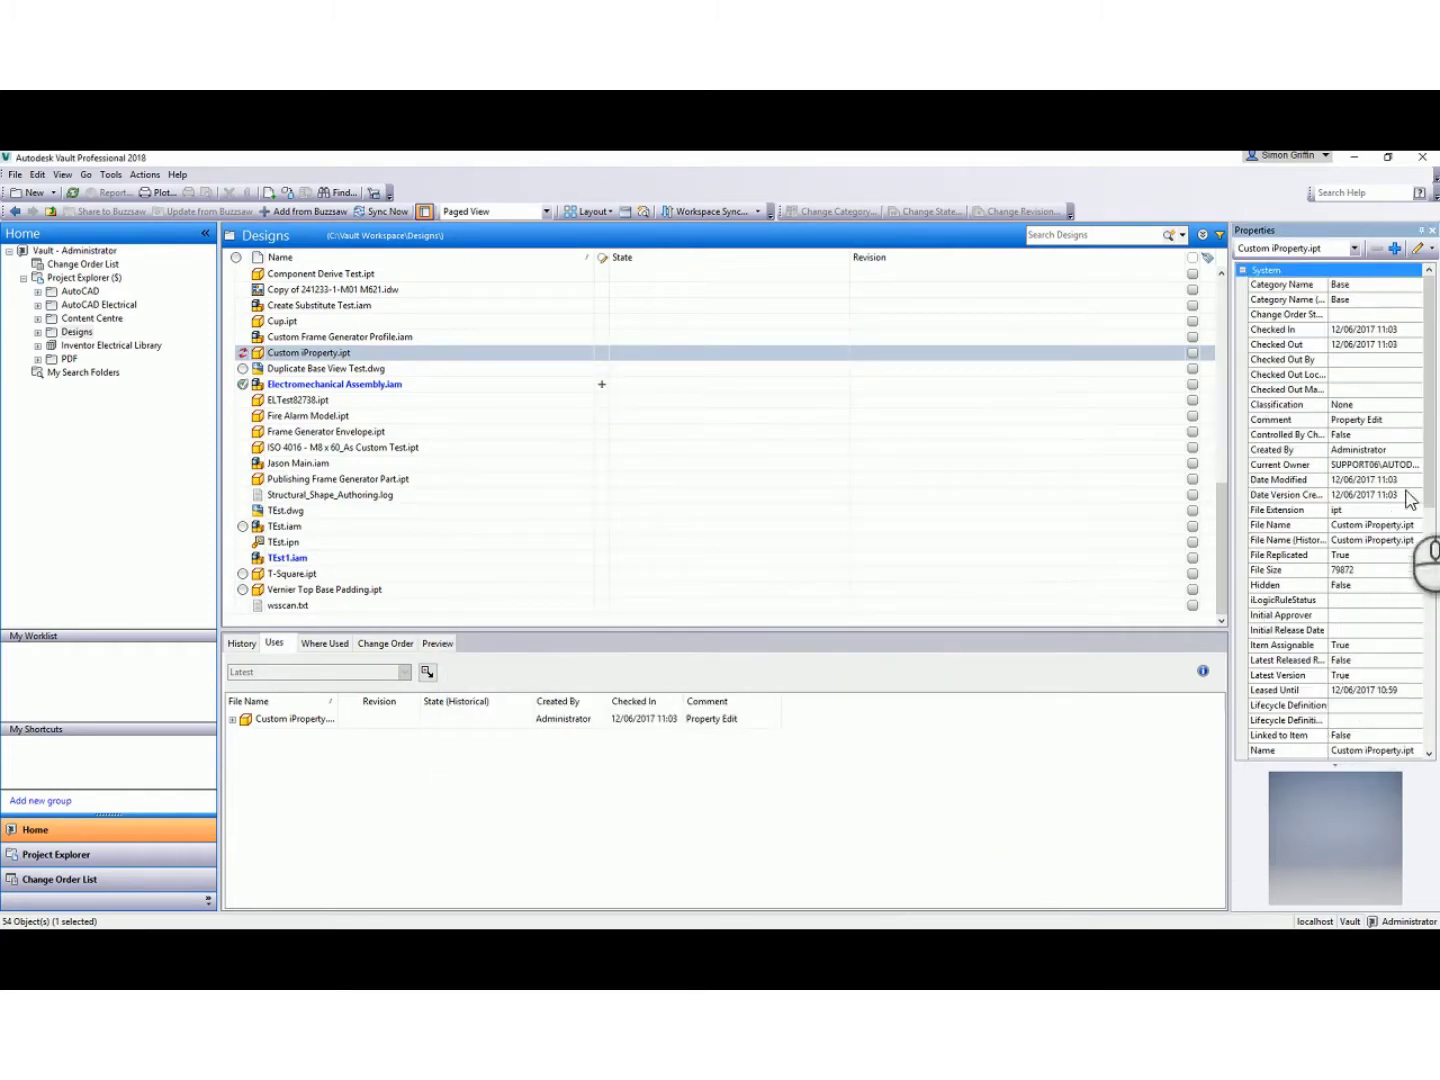
left_click_drag(1433, 480, 1432, 714)
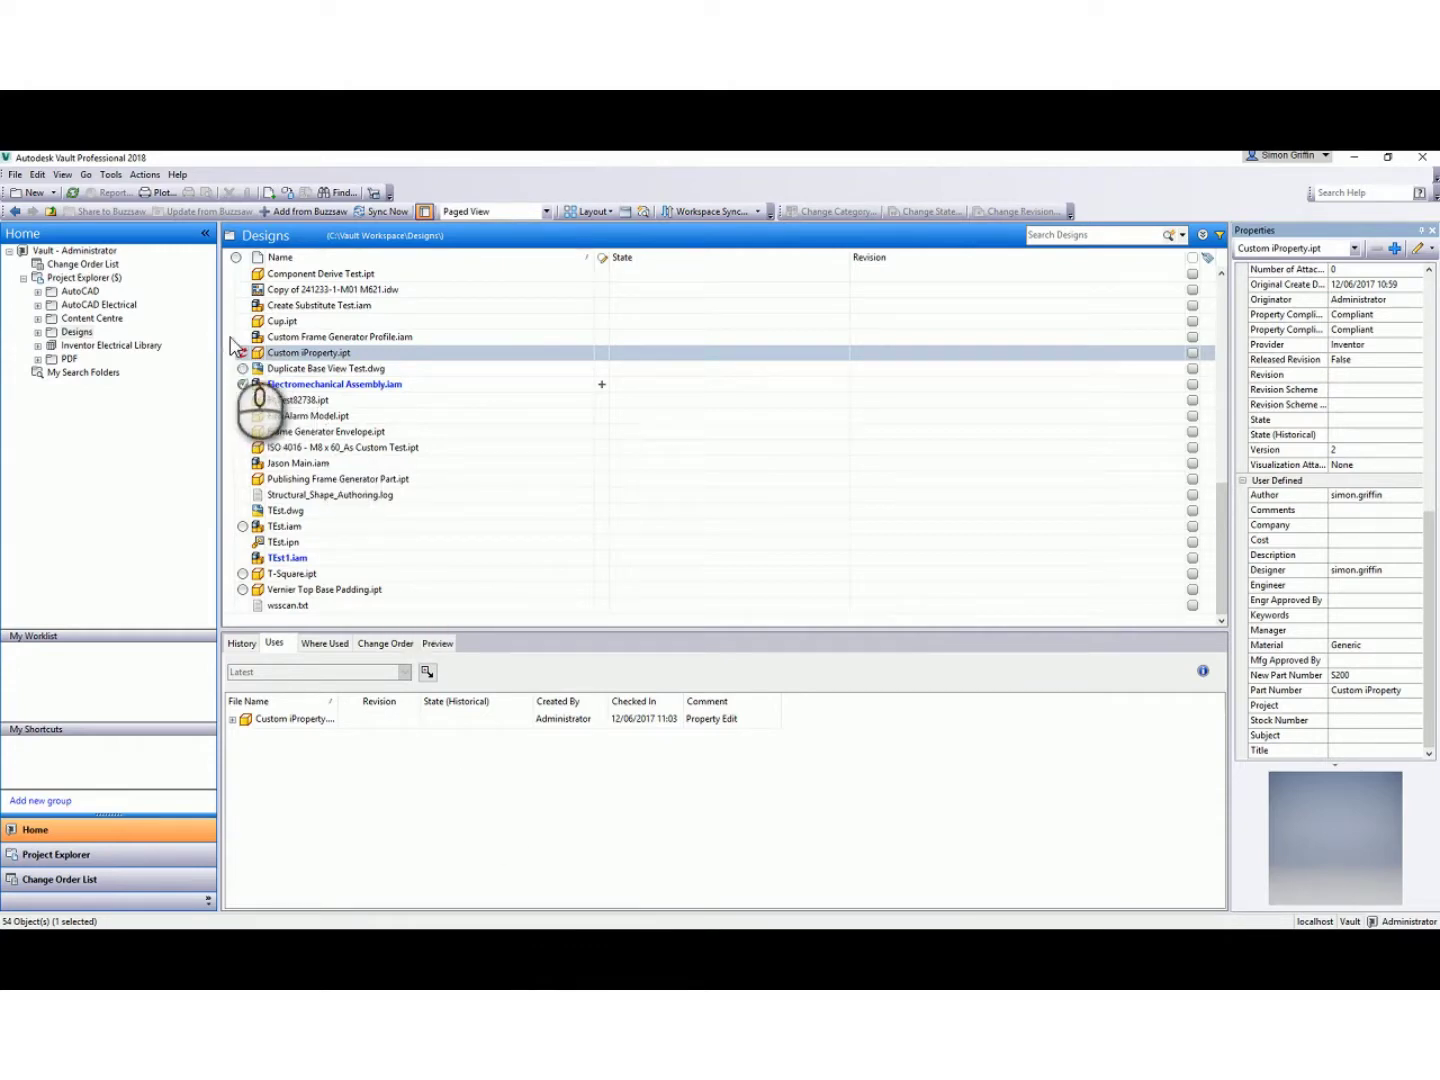
Get the latest version of Custom iProperty.ipt from the vault without checking it out.
right_click(296, 353)
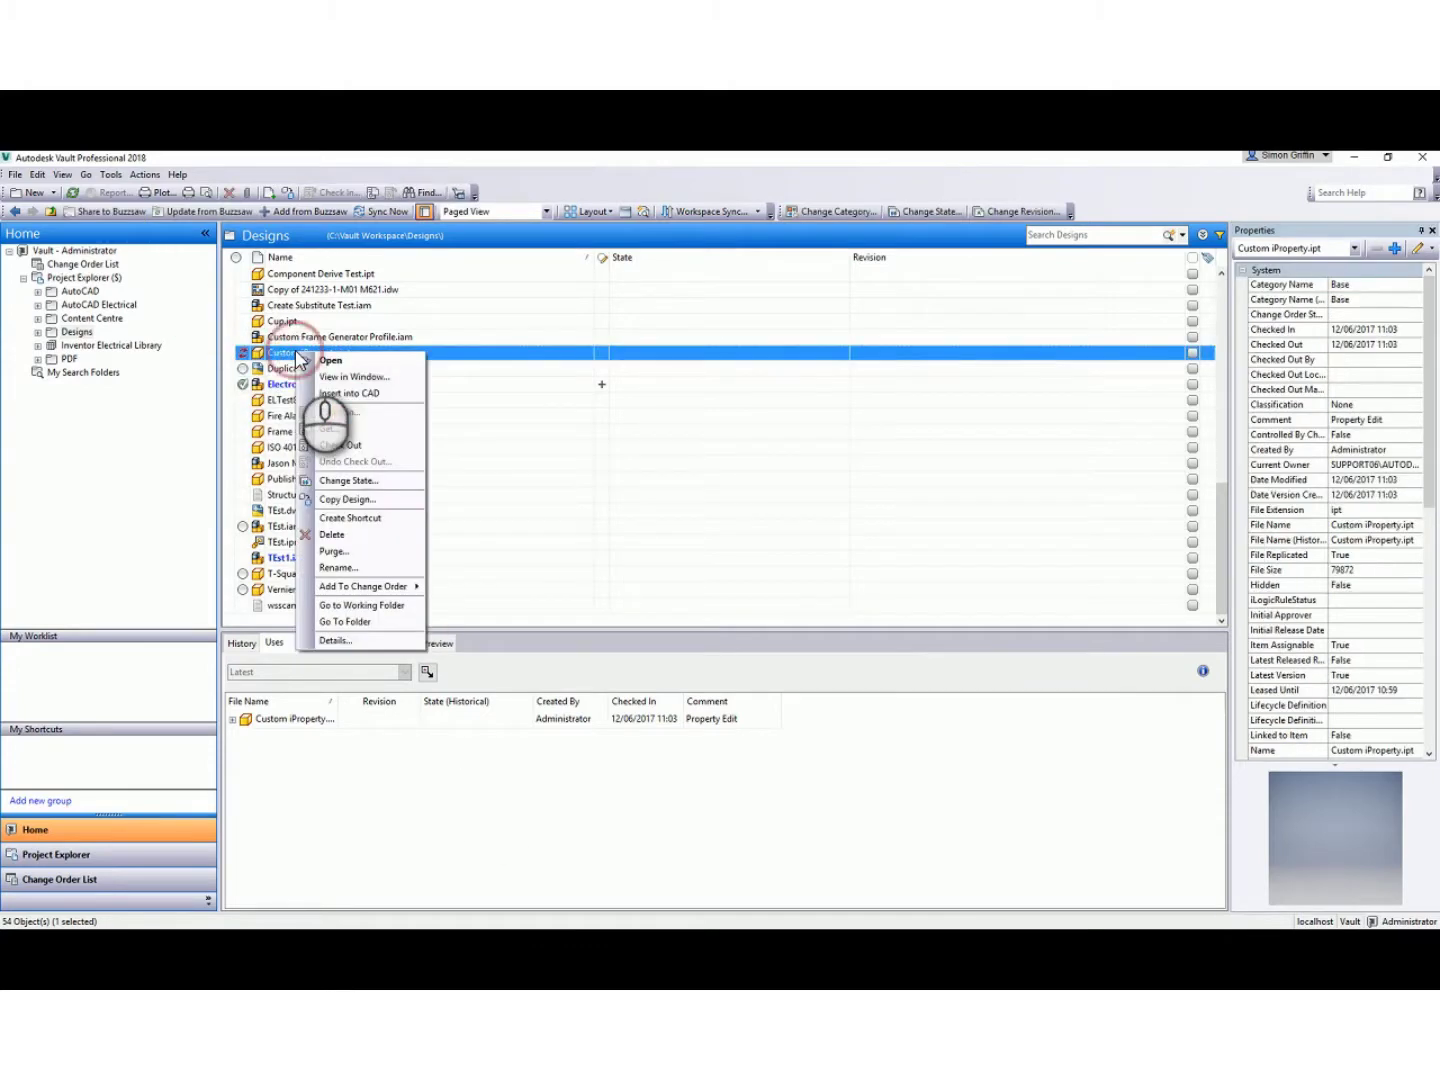
left_click(338, 430)
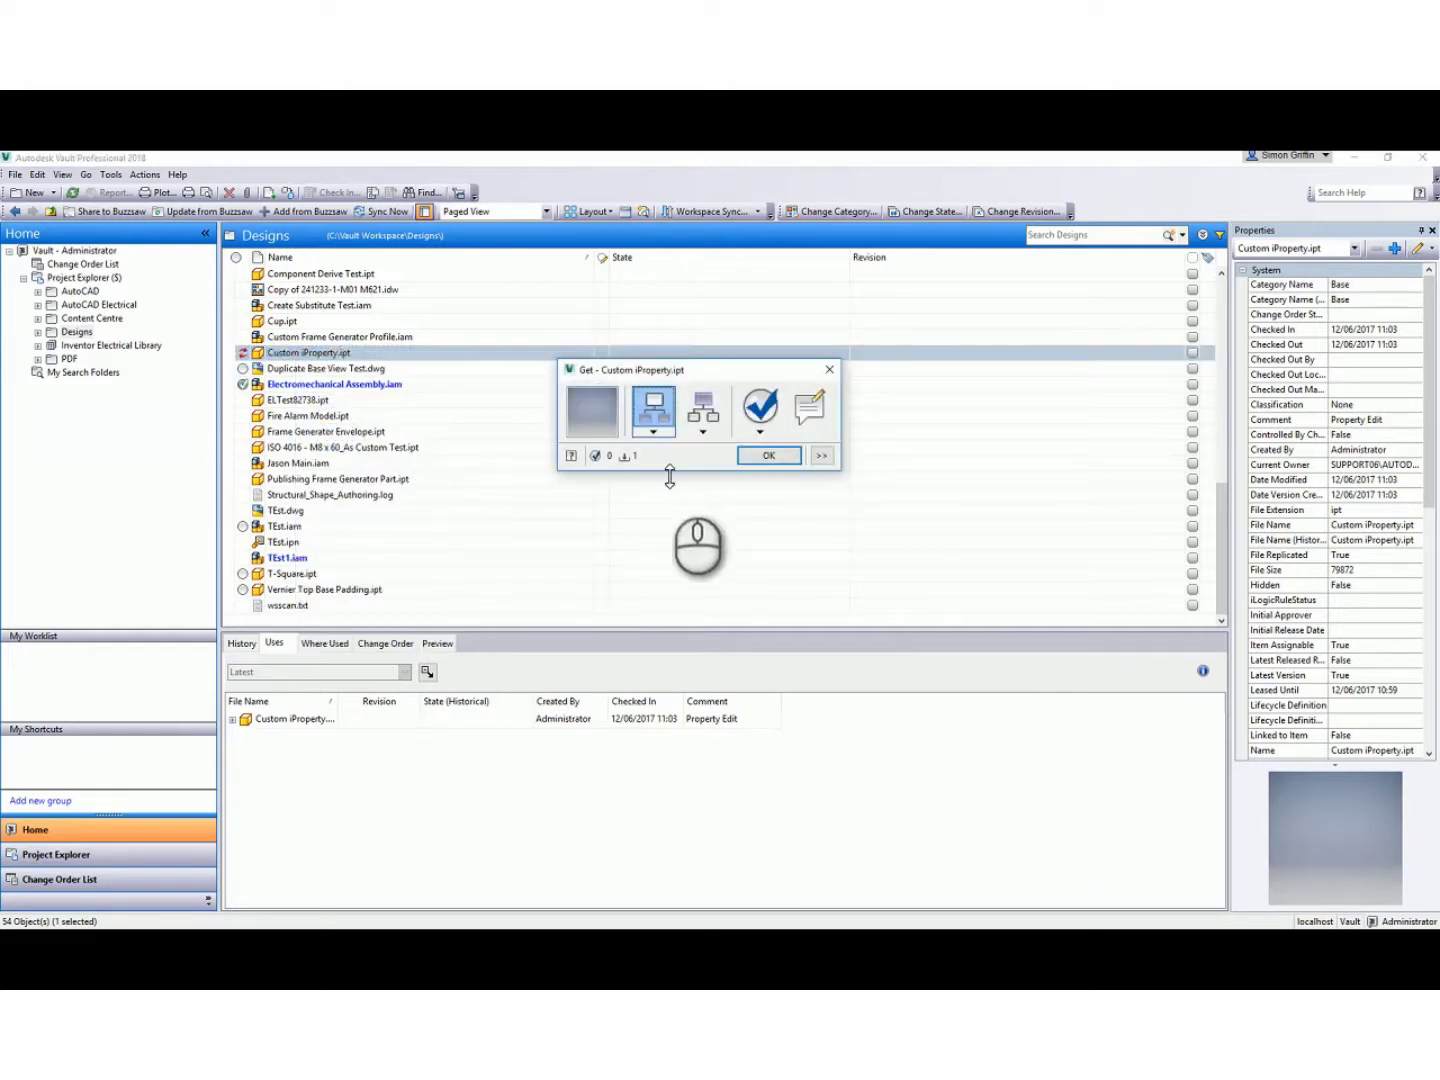
left_click(765, 455)
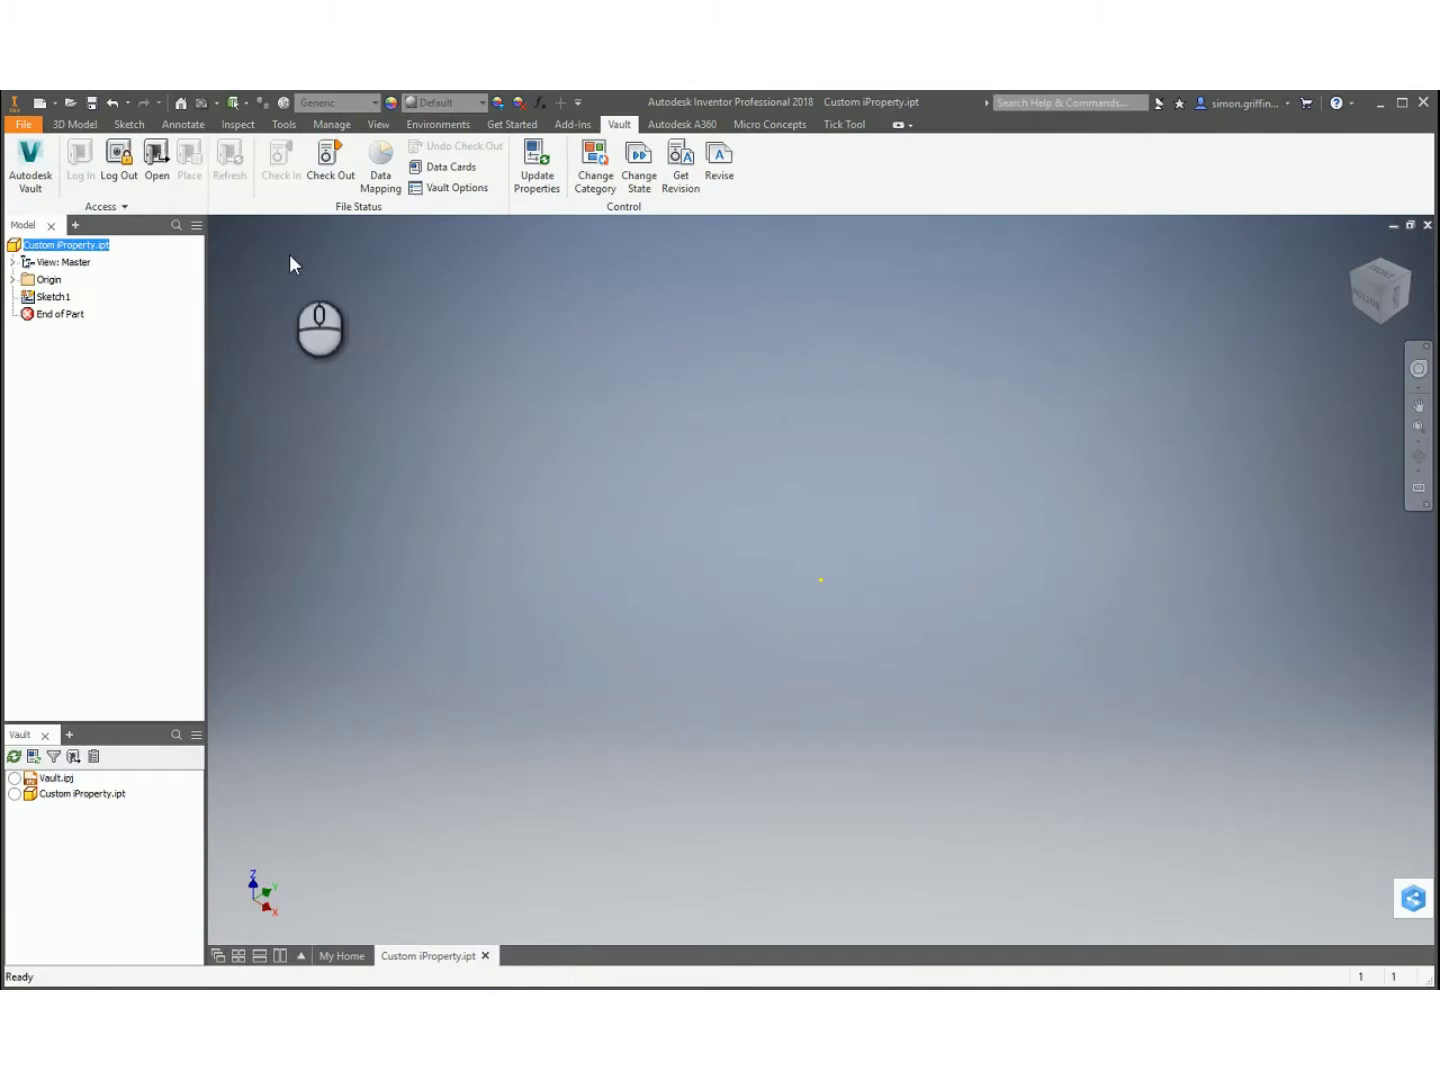
In Inventor, open the part's iProperties, keep the property changes made outside the session, and check the custom properties.
right_click(84, 254)
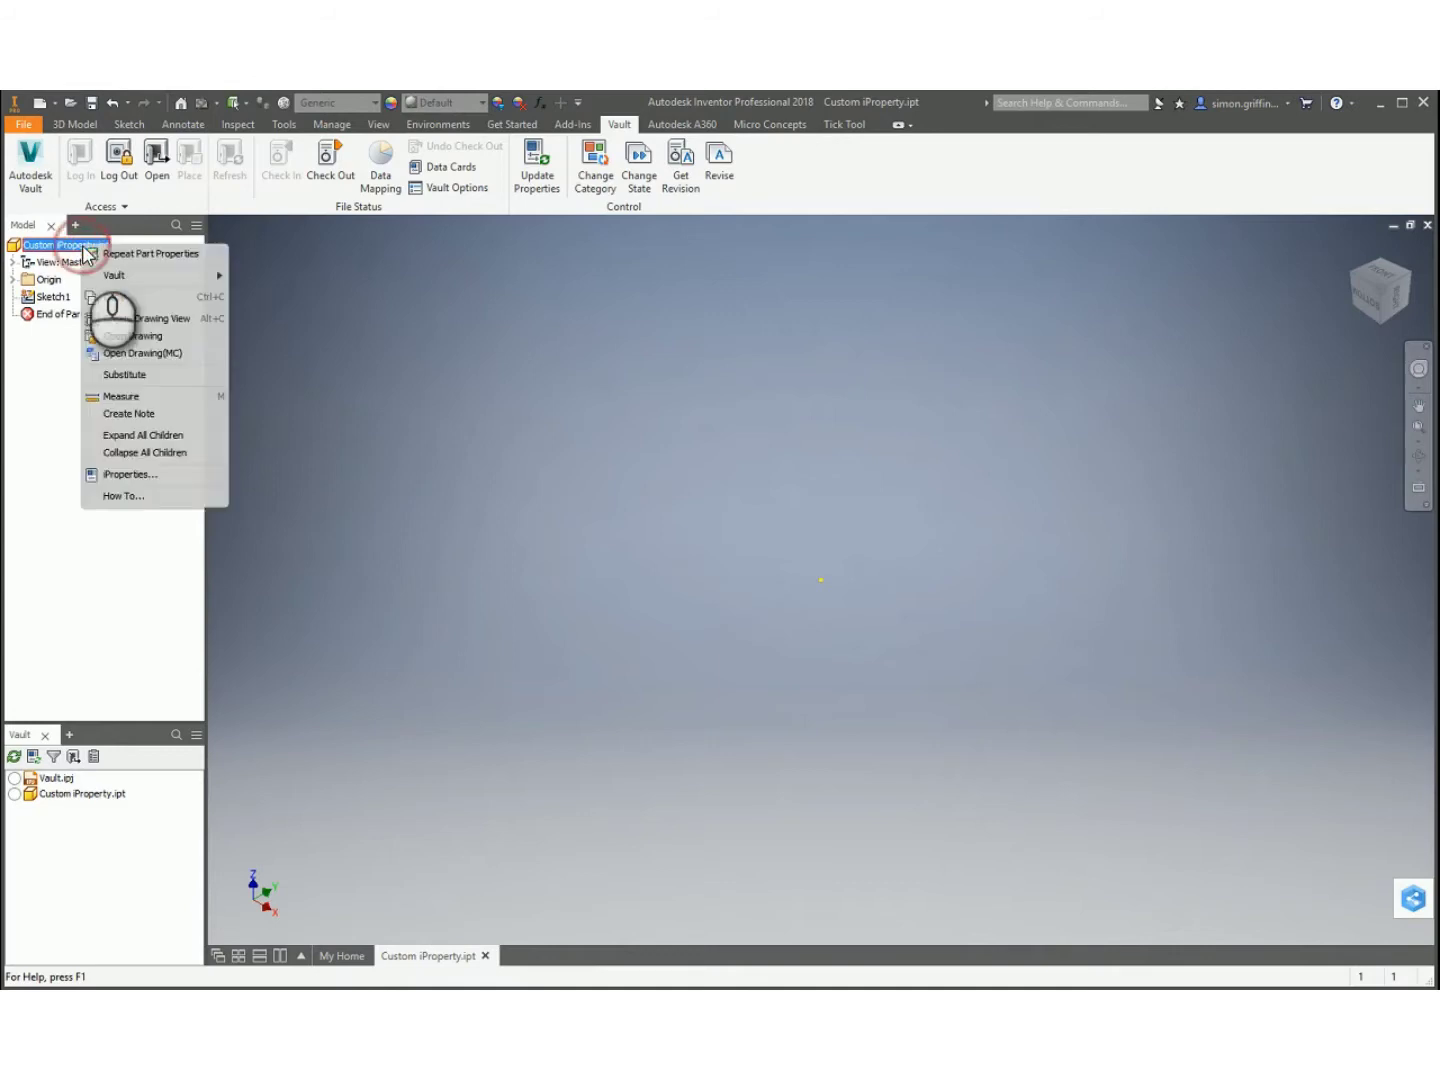
left_click(150, 480)
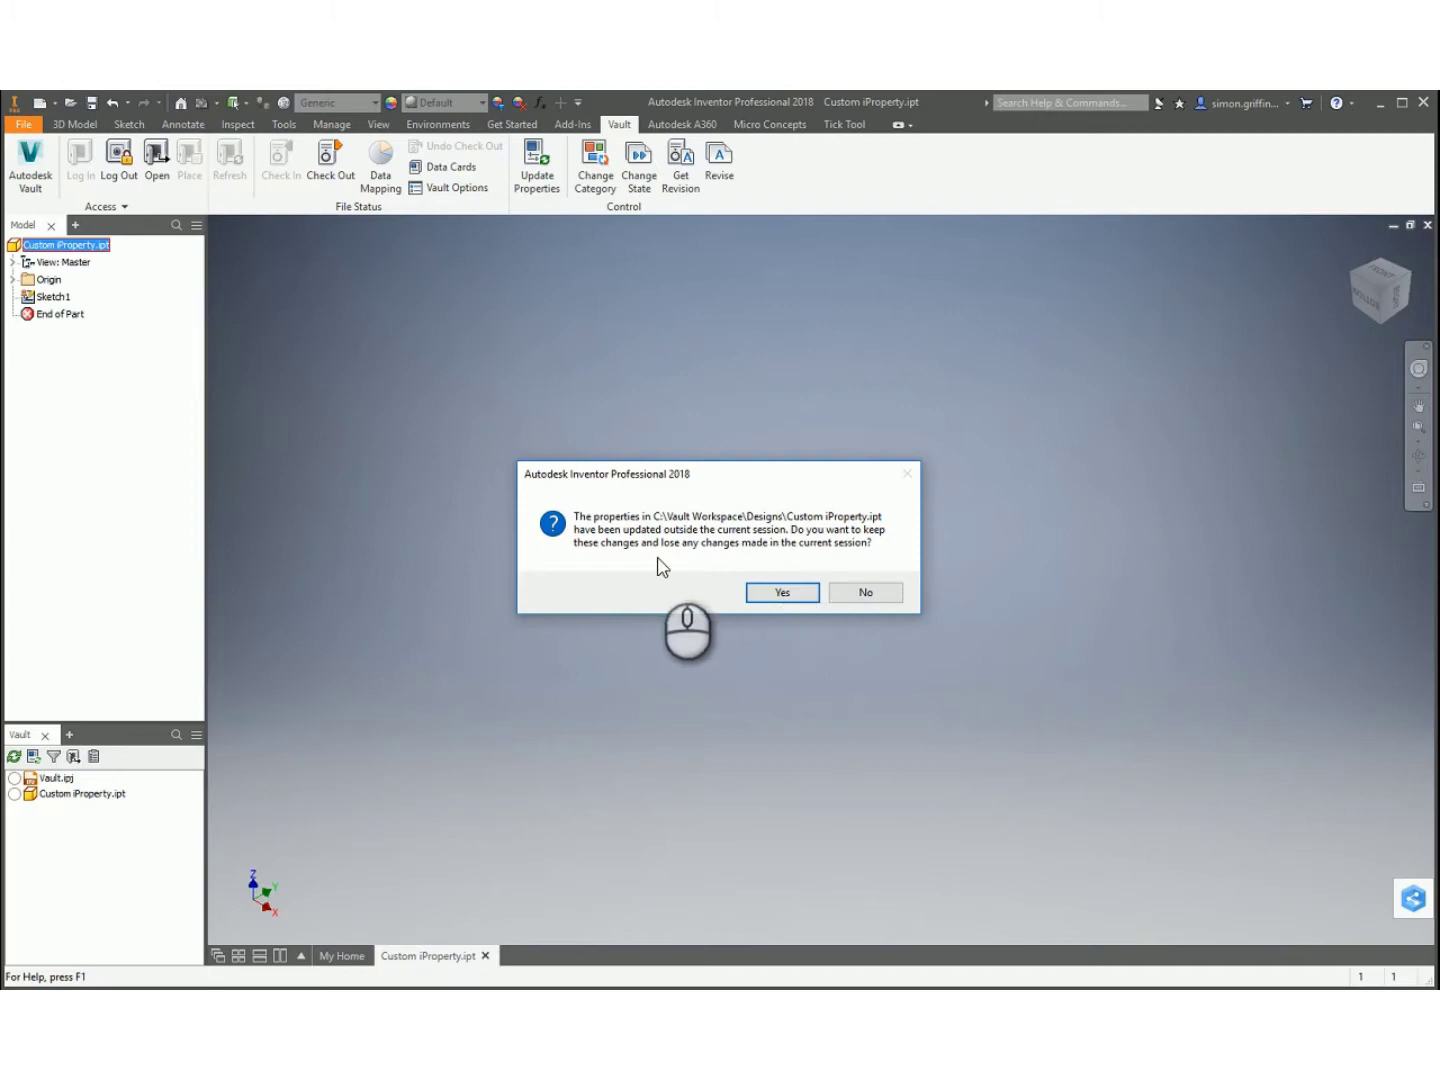
left_click(783, 592)
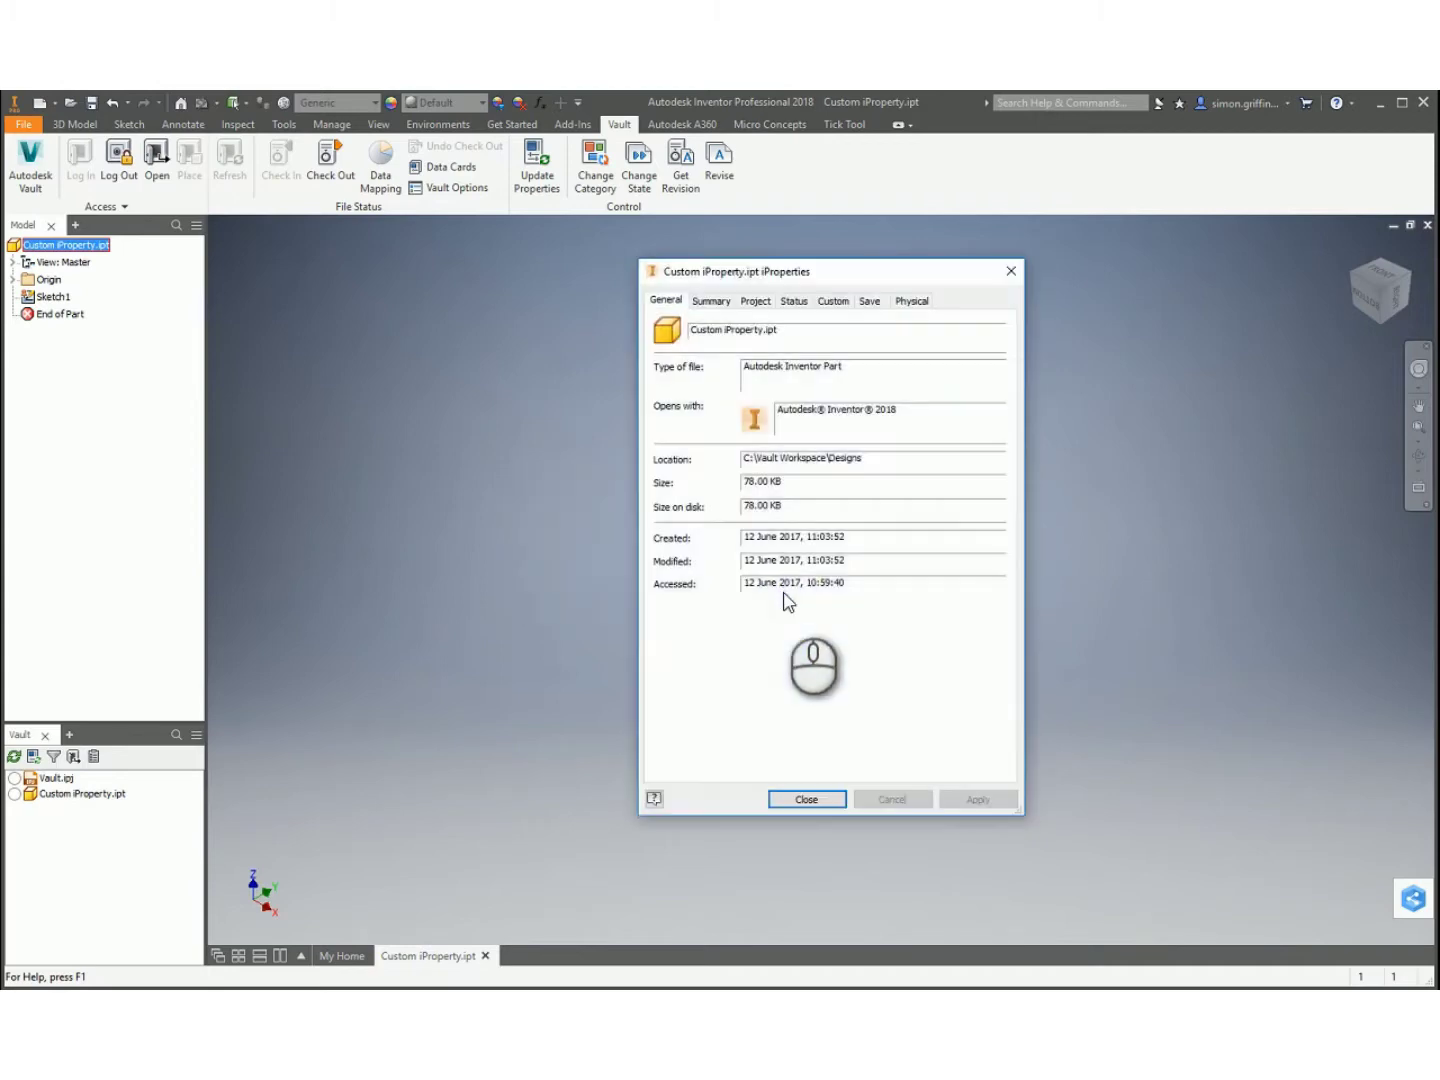
left_click(834, 302)
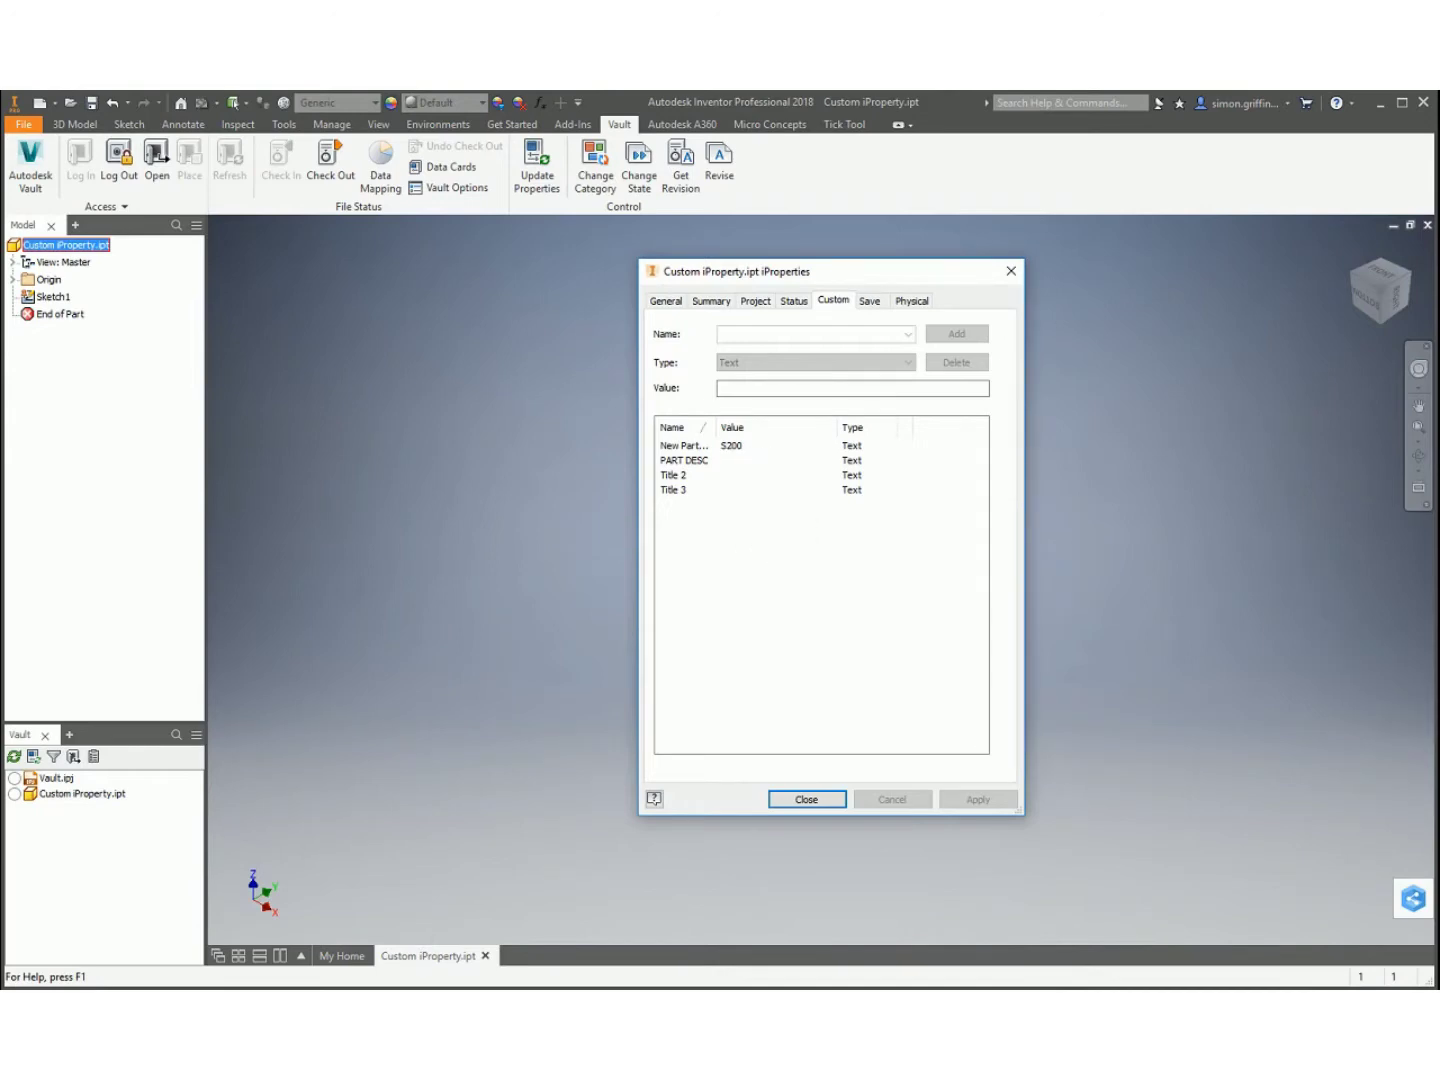
left_click(822, 799)
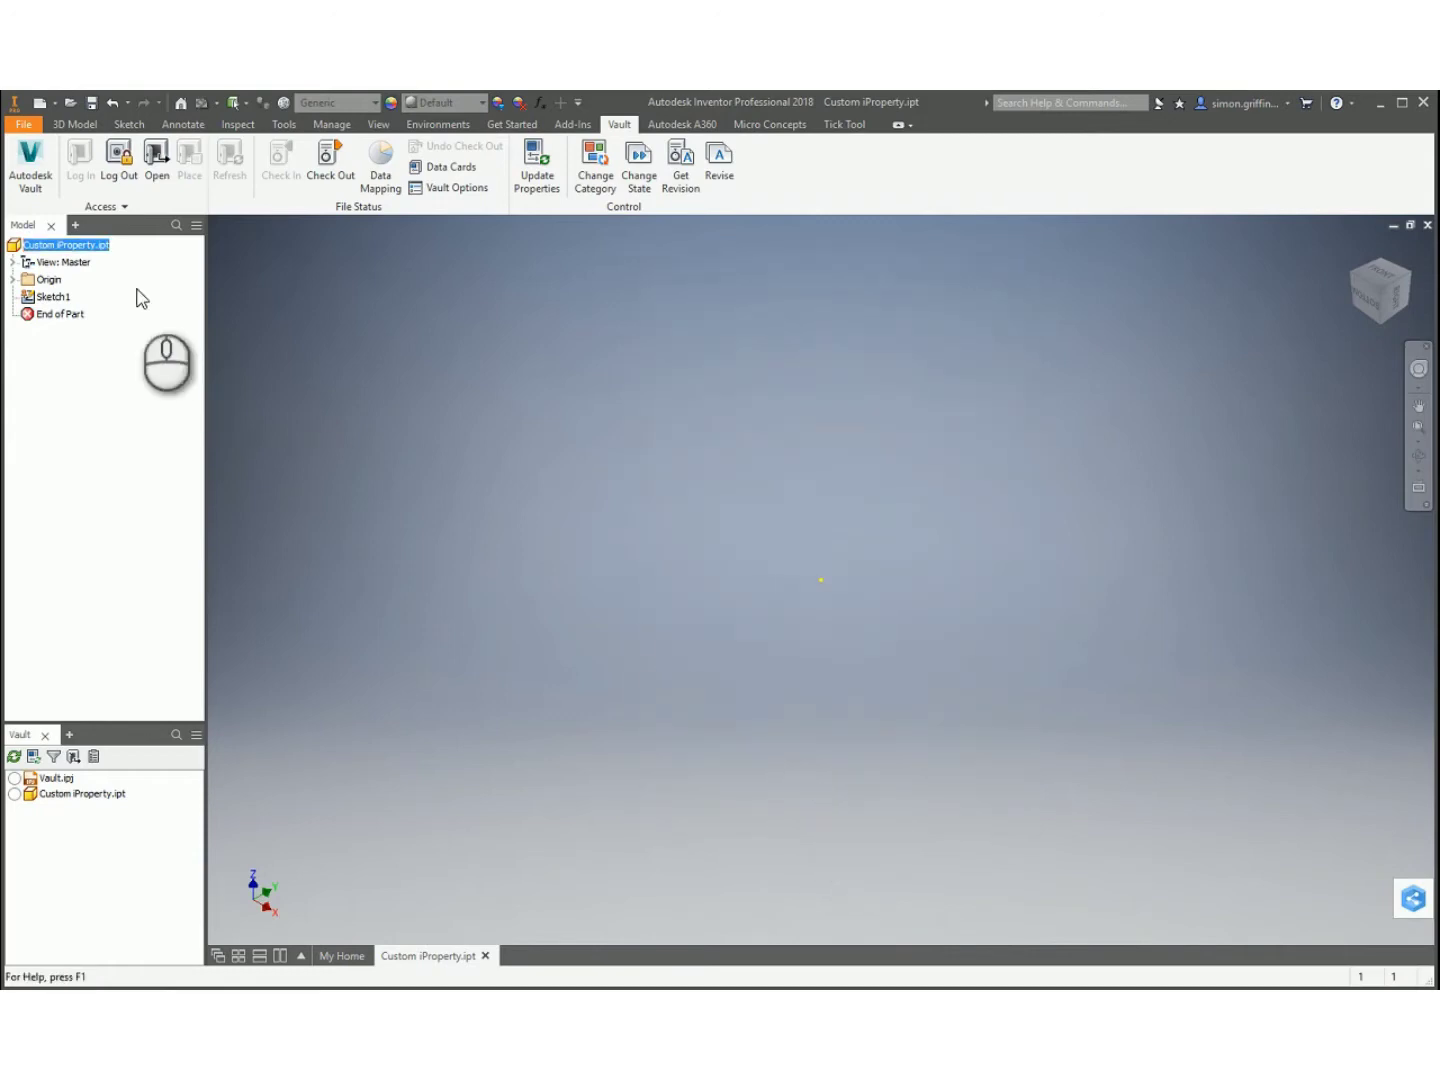
Reopen the part's iProperties and inspect the custom New Part Number entry.
right_click(80, 246)
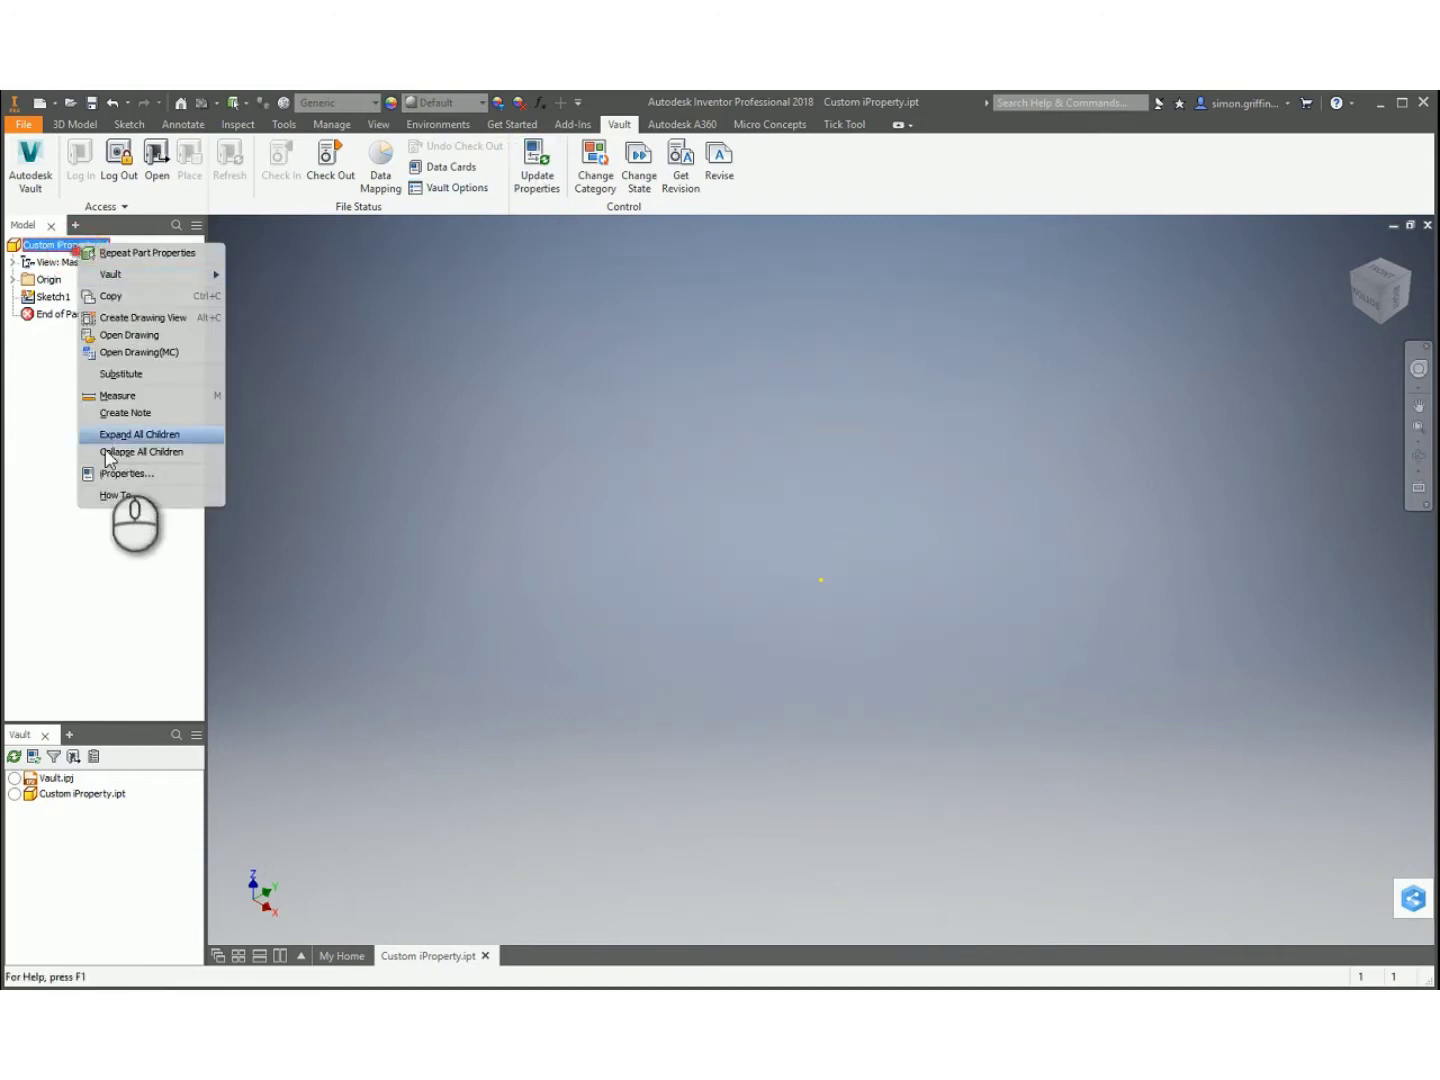
left_click(122, 473)
left_click(833, 300)
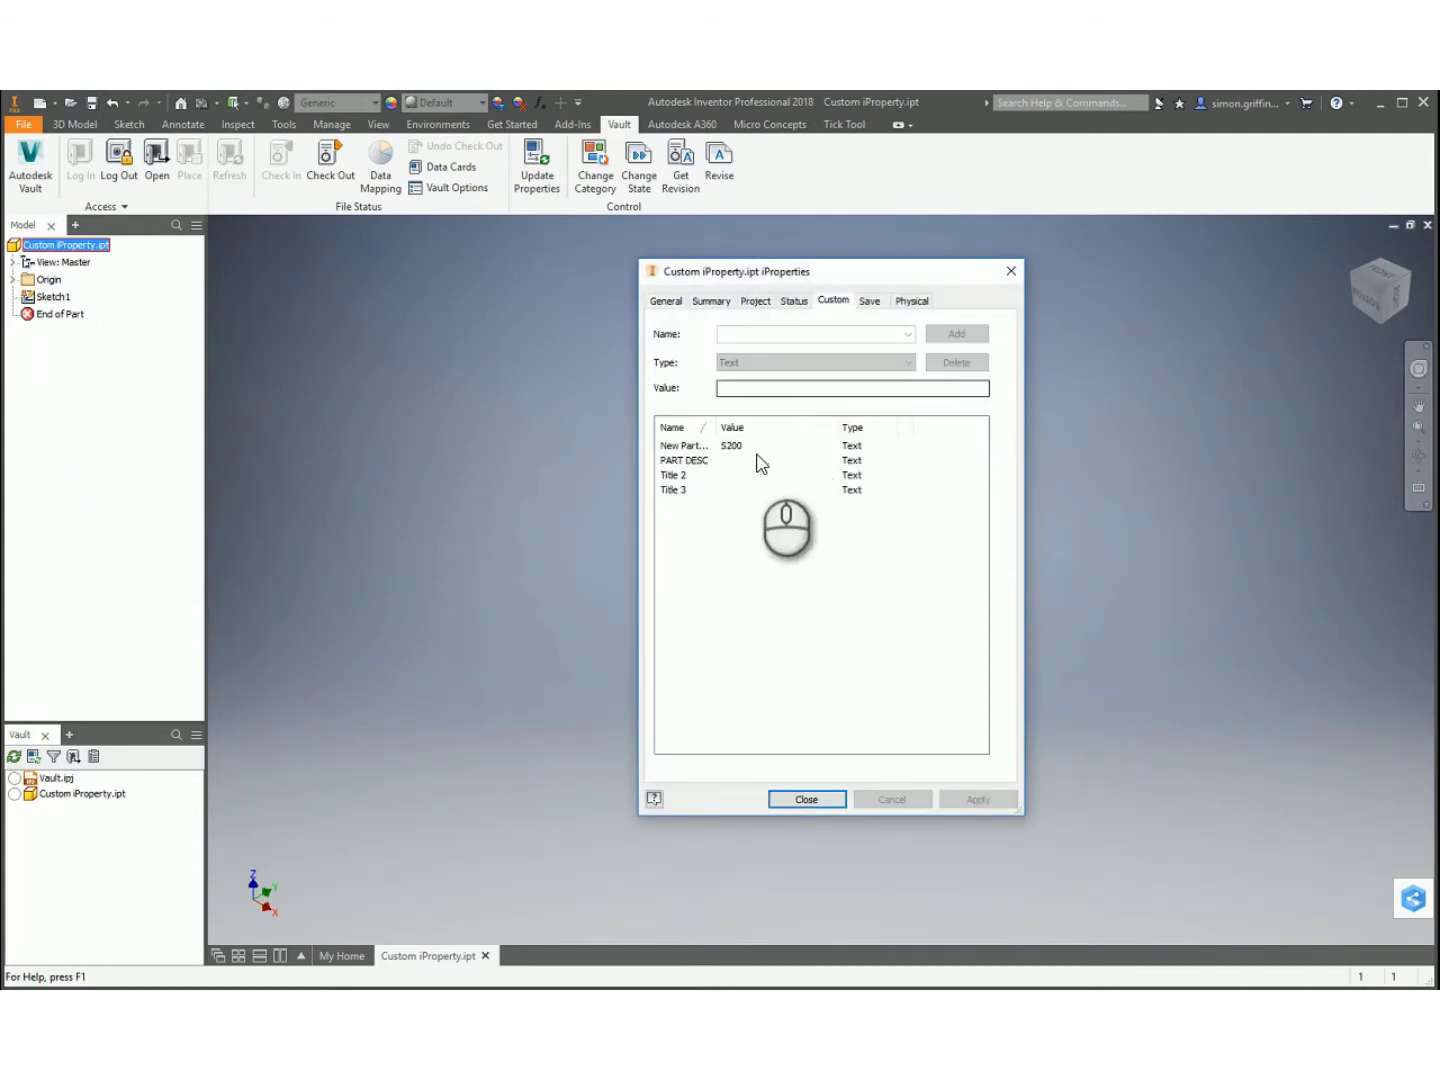
left_click(750, 445)
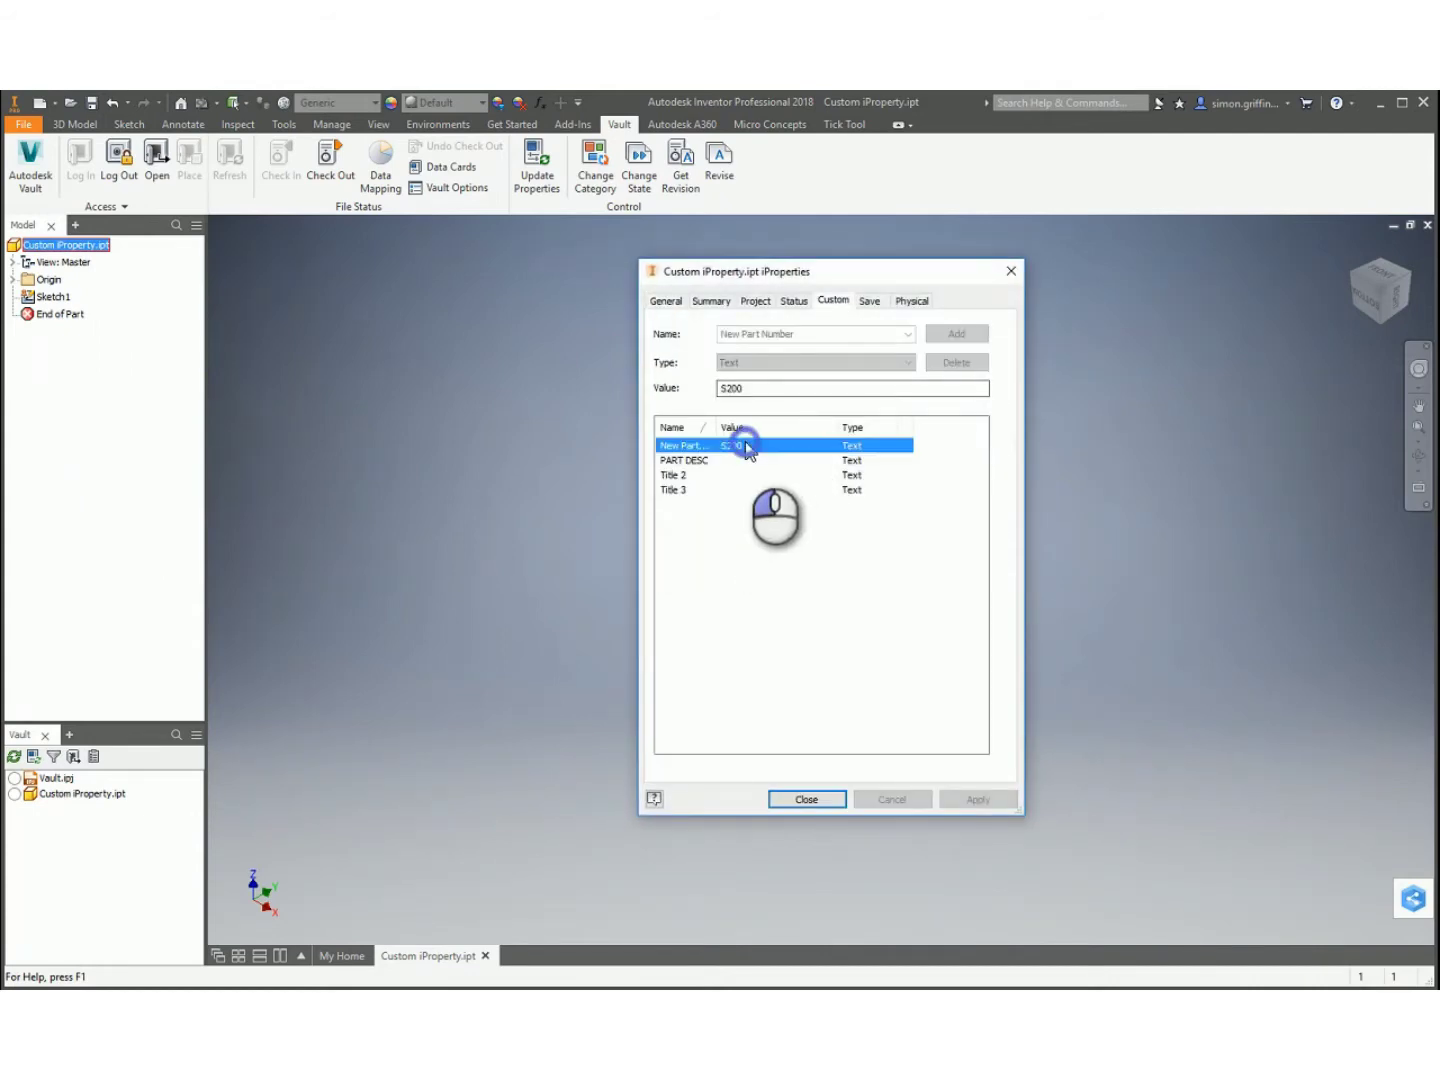
left_click(810, 799)
Set New Part No. to S300 with Set File Properties, checking out Custom iProperty.ipt to apply the change.
left_click(772, 124)
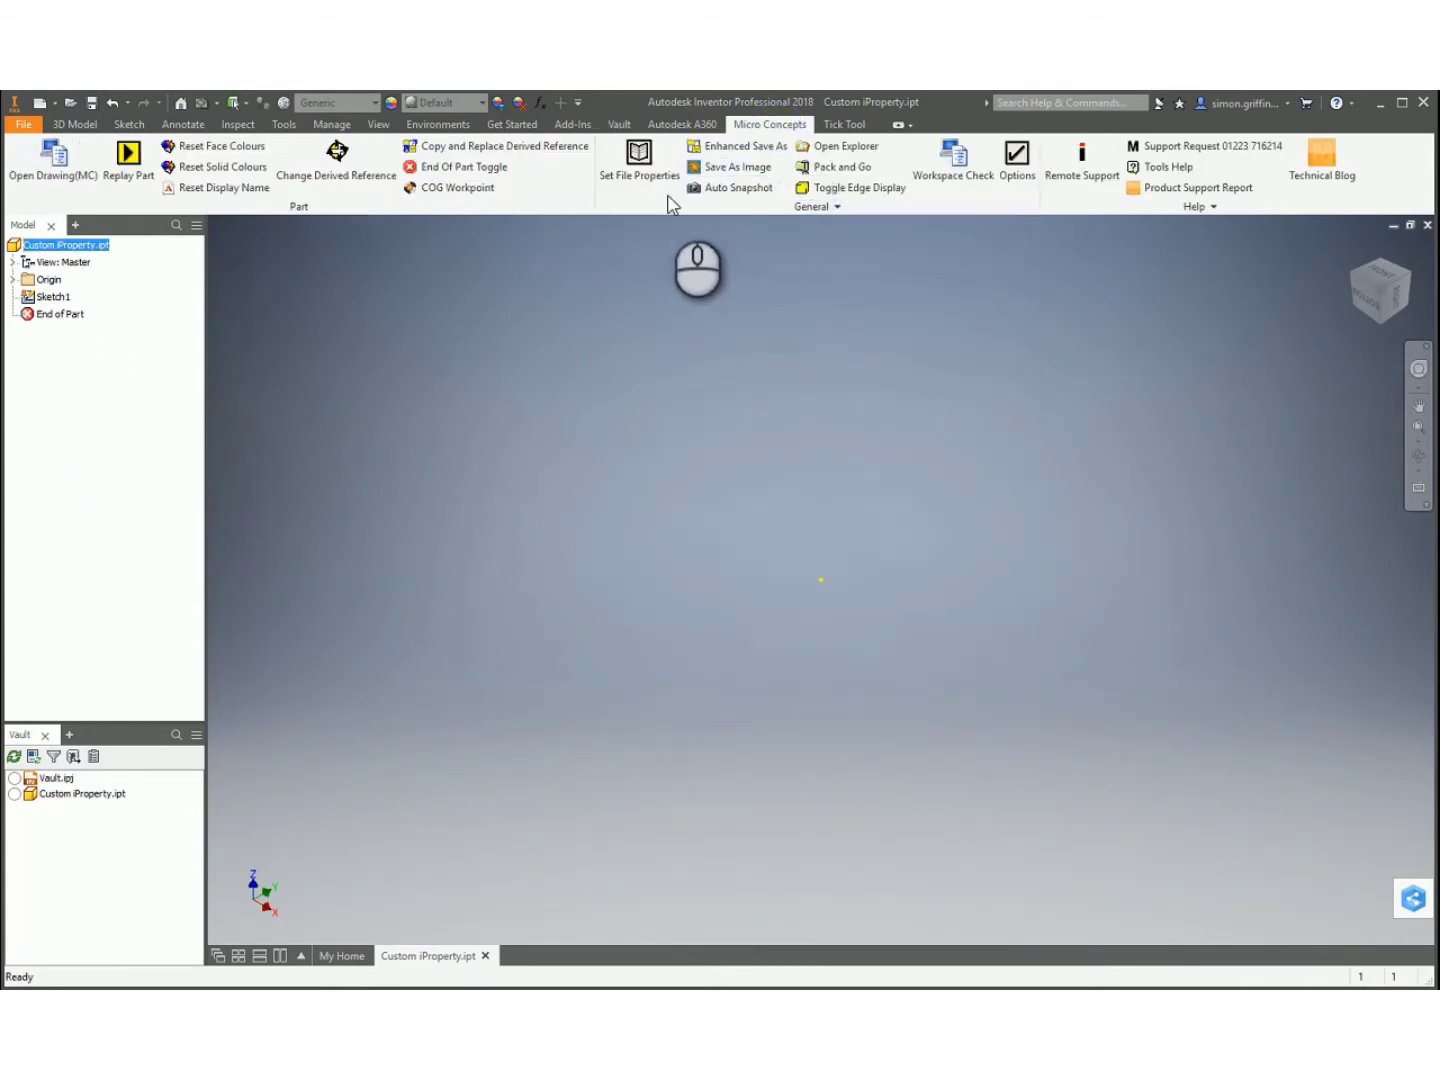
left_click(639, 158)
left_click_drag(523, 551, 510, 551)
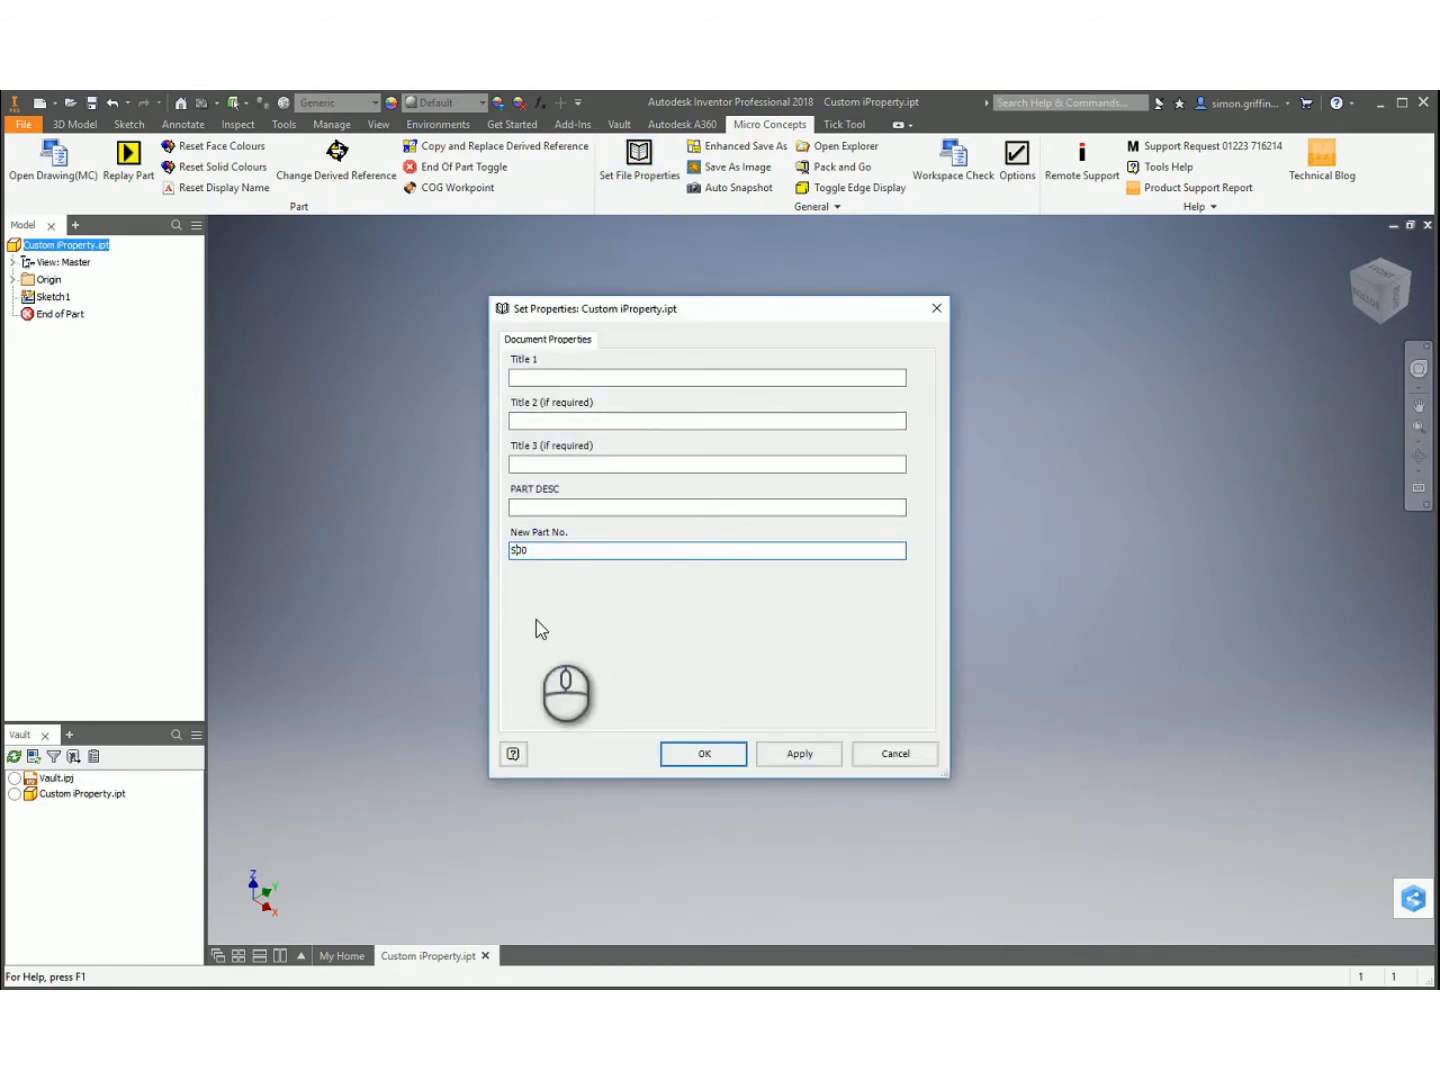
left_click(797, 753)
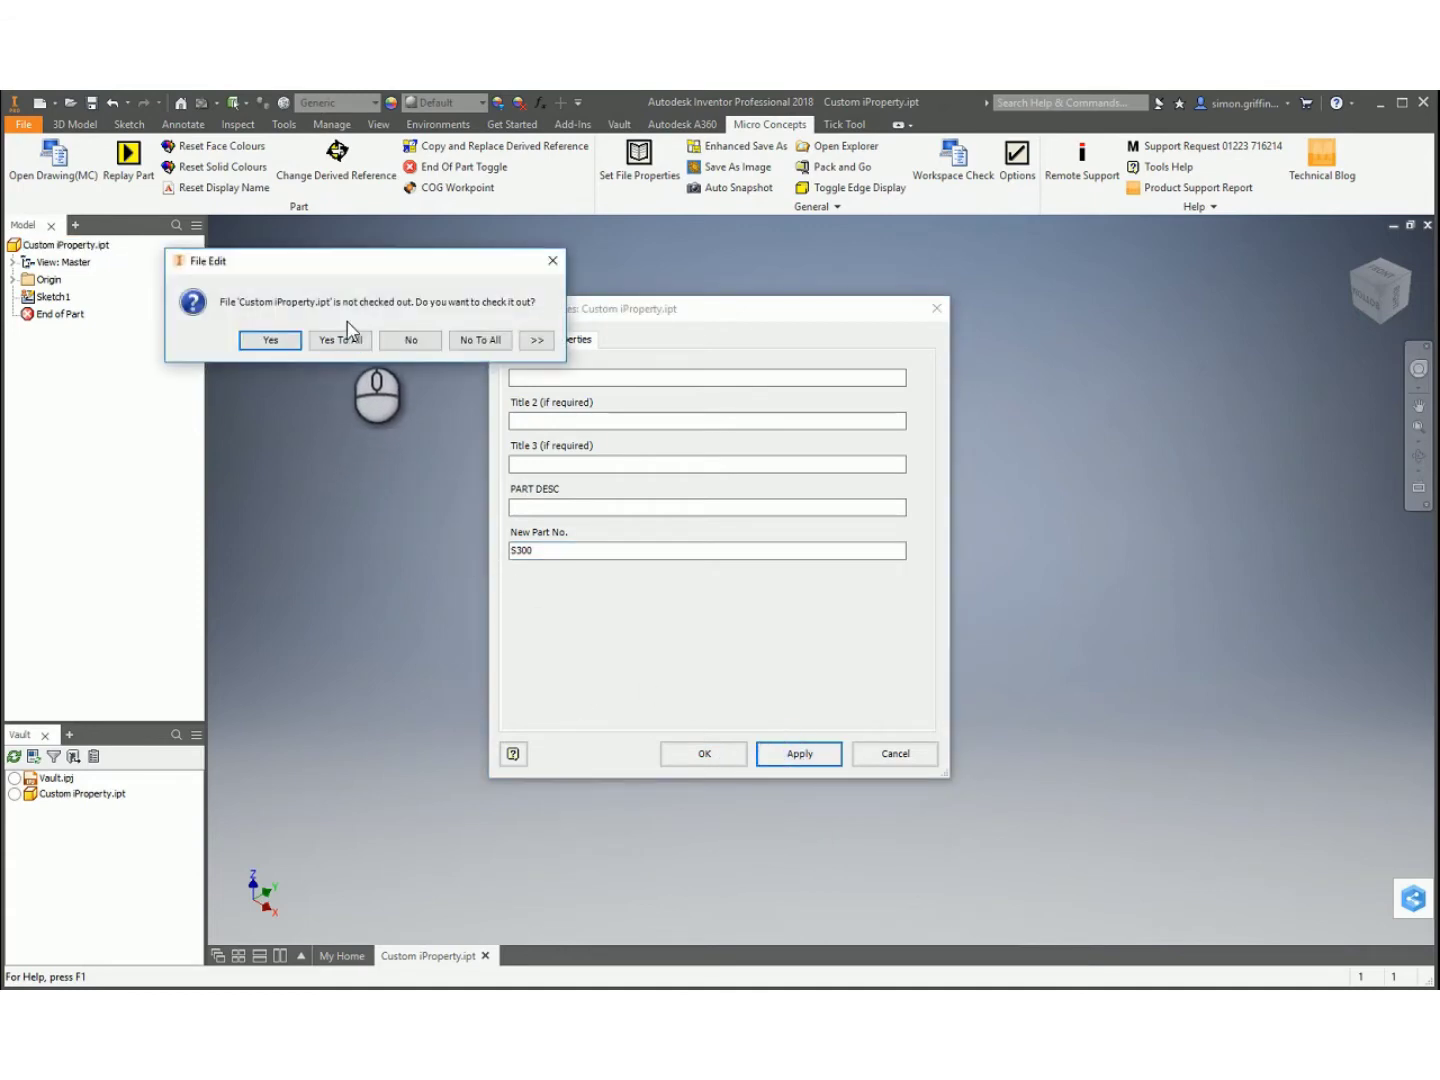
left_click(270, 341)
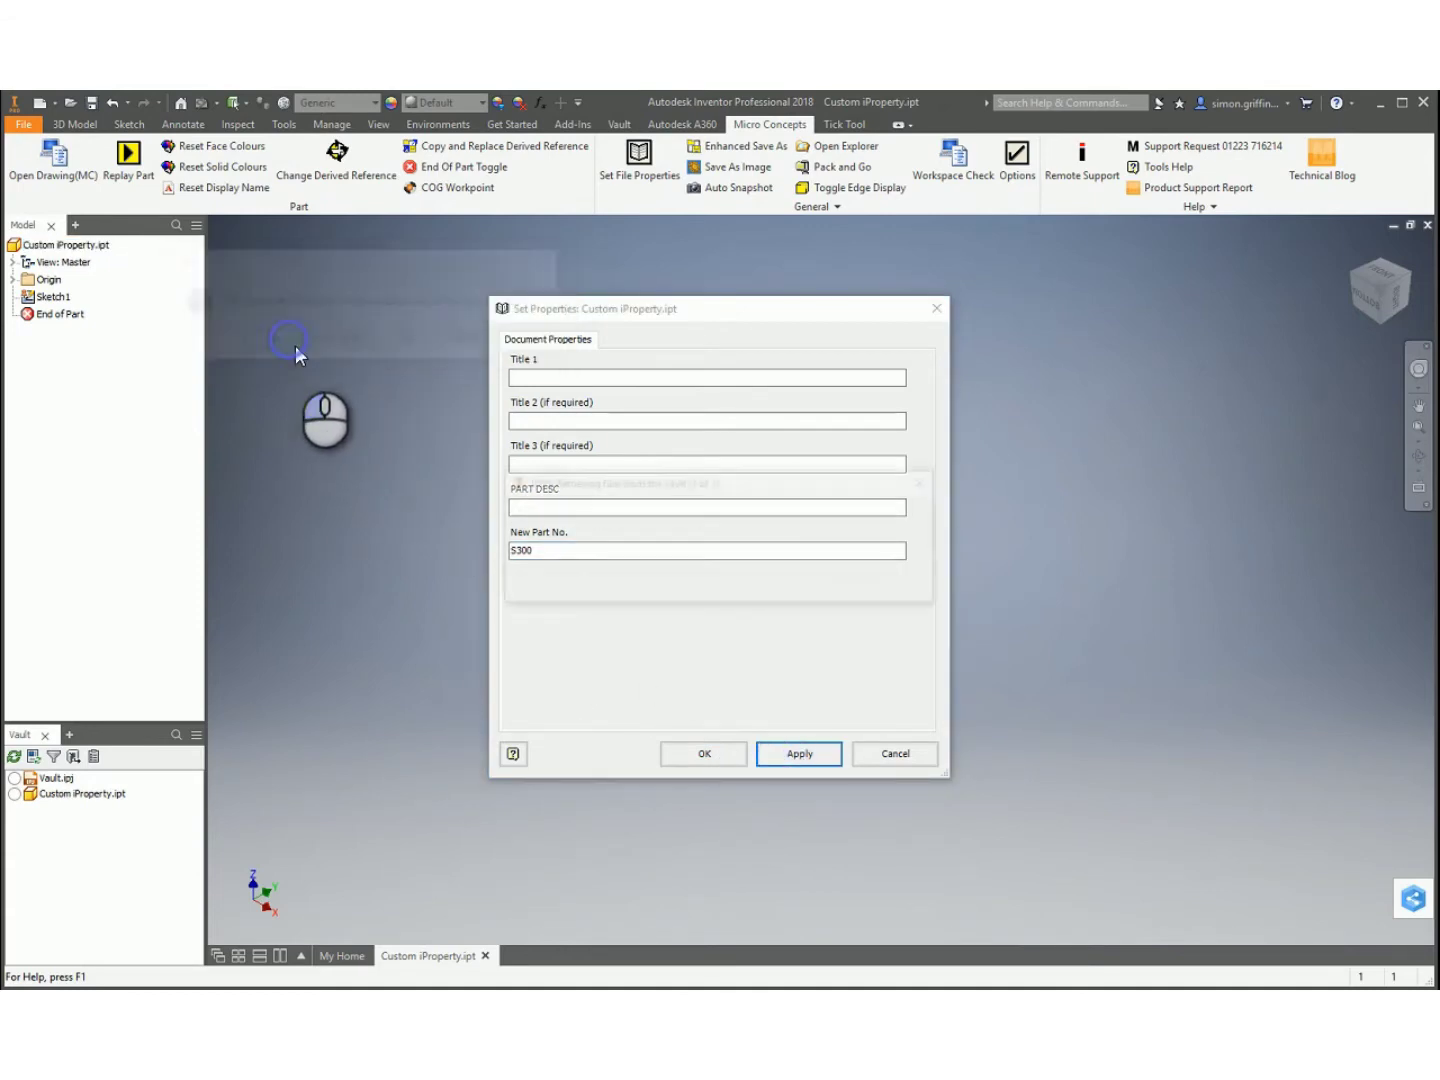
left_click(706, 754)
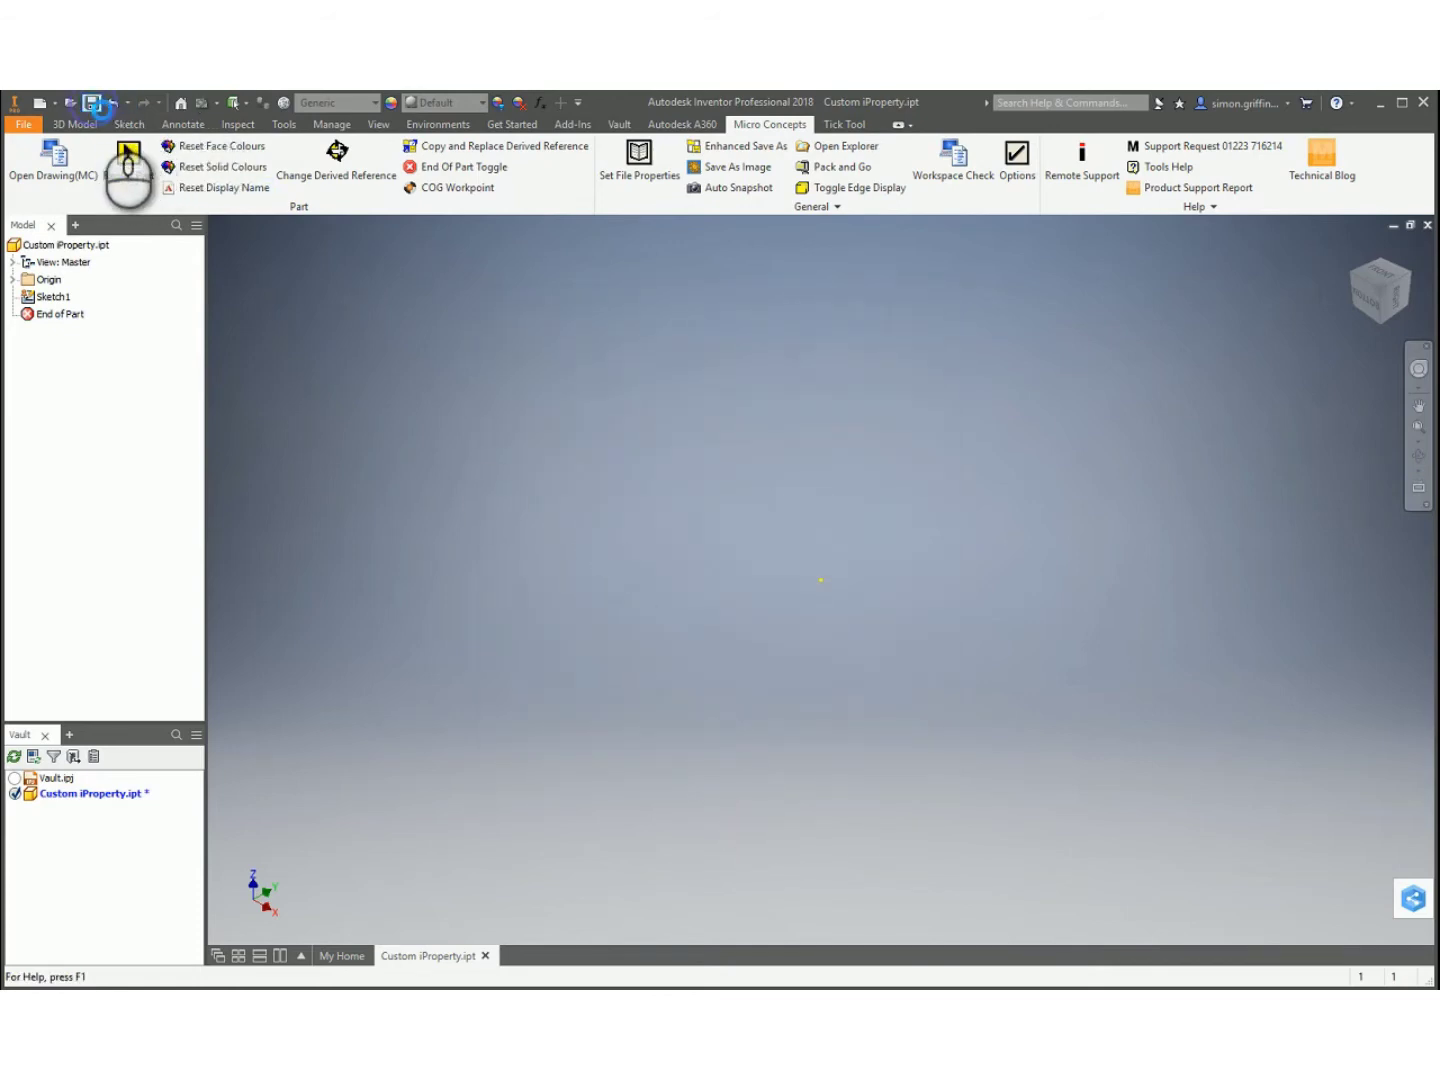
Check in the modified Custom iProperty.ipt from Inventor to the vault.
left_click(68, 246)
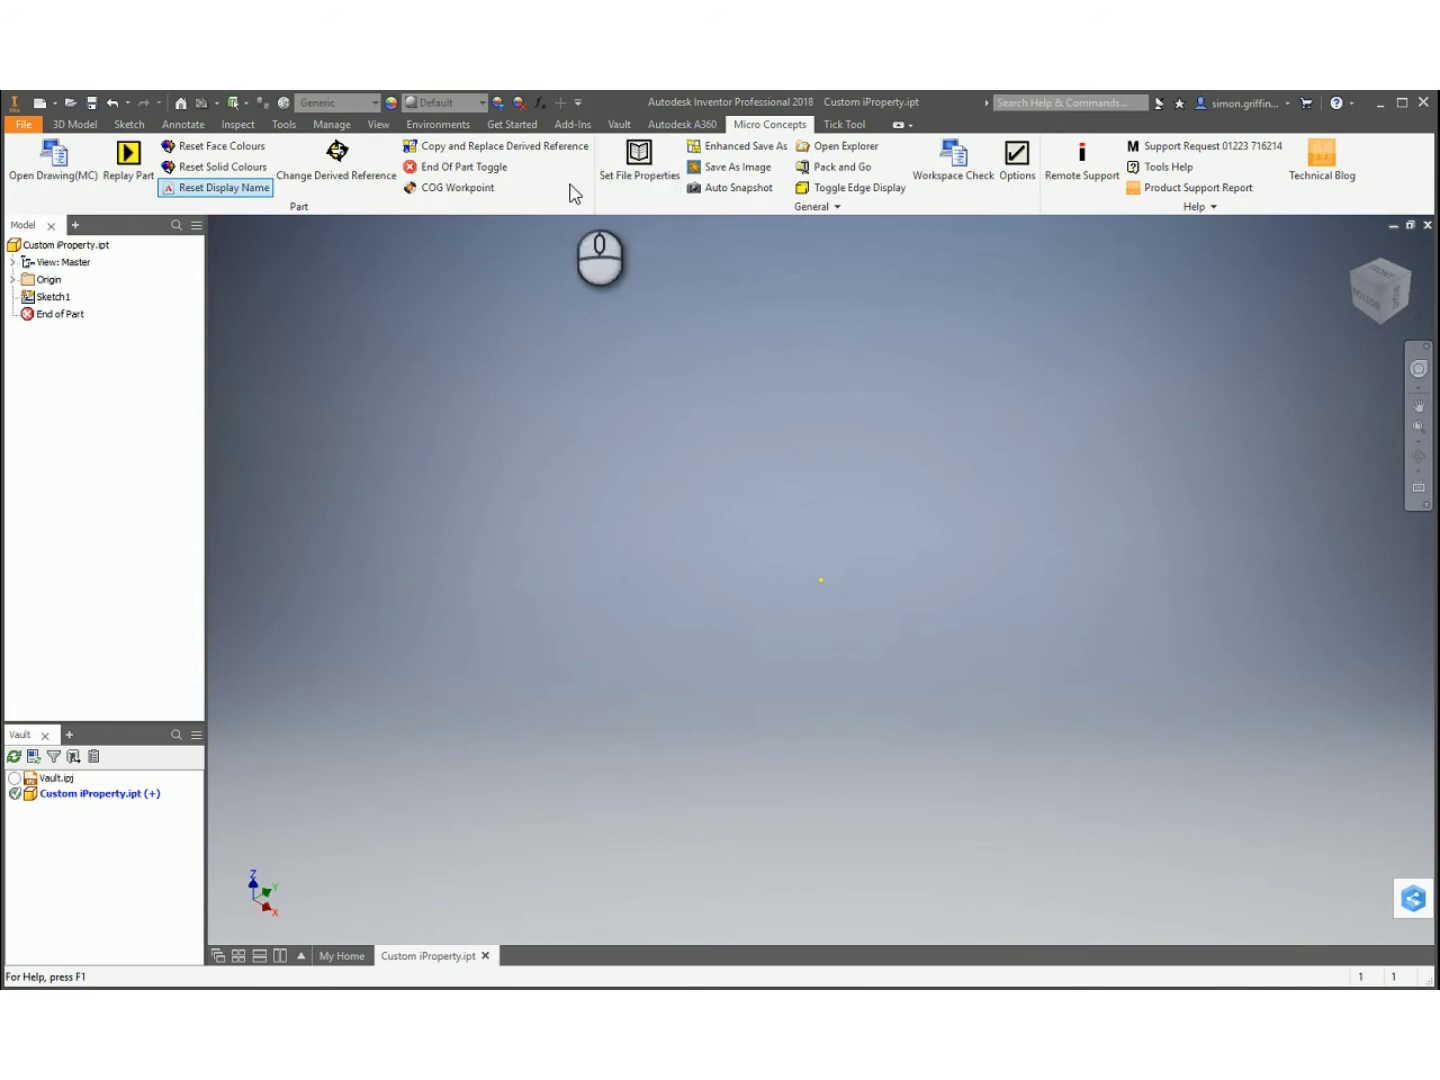
right_click(83, 797)
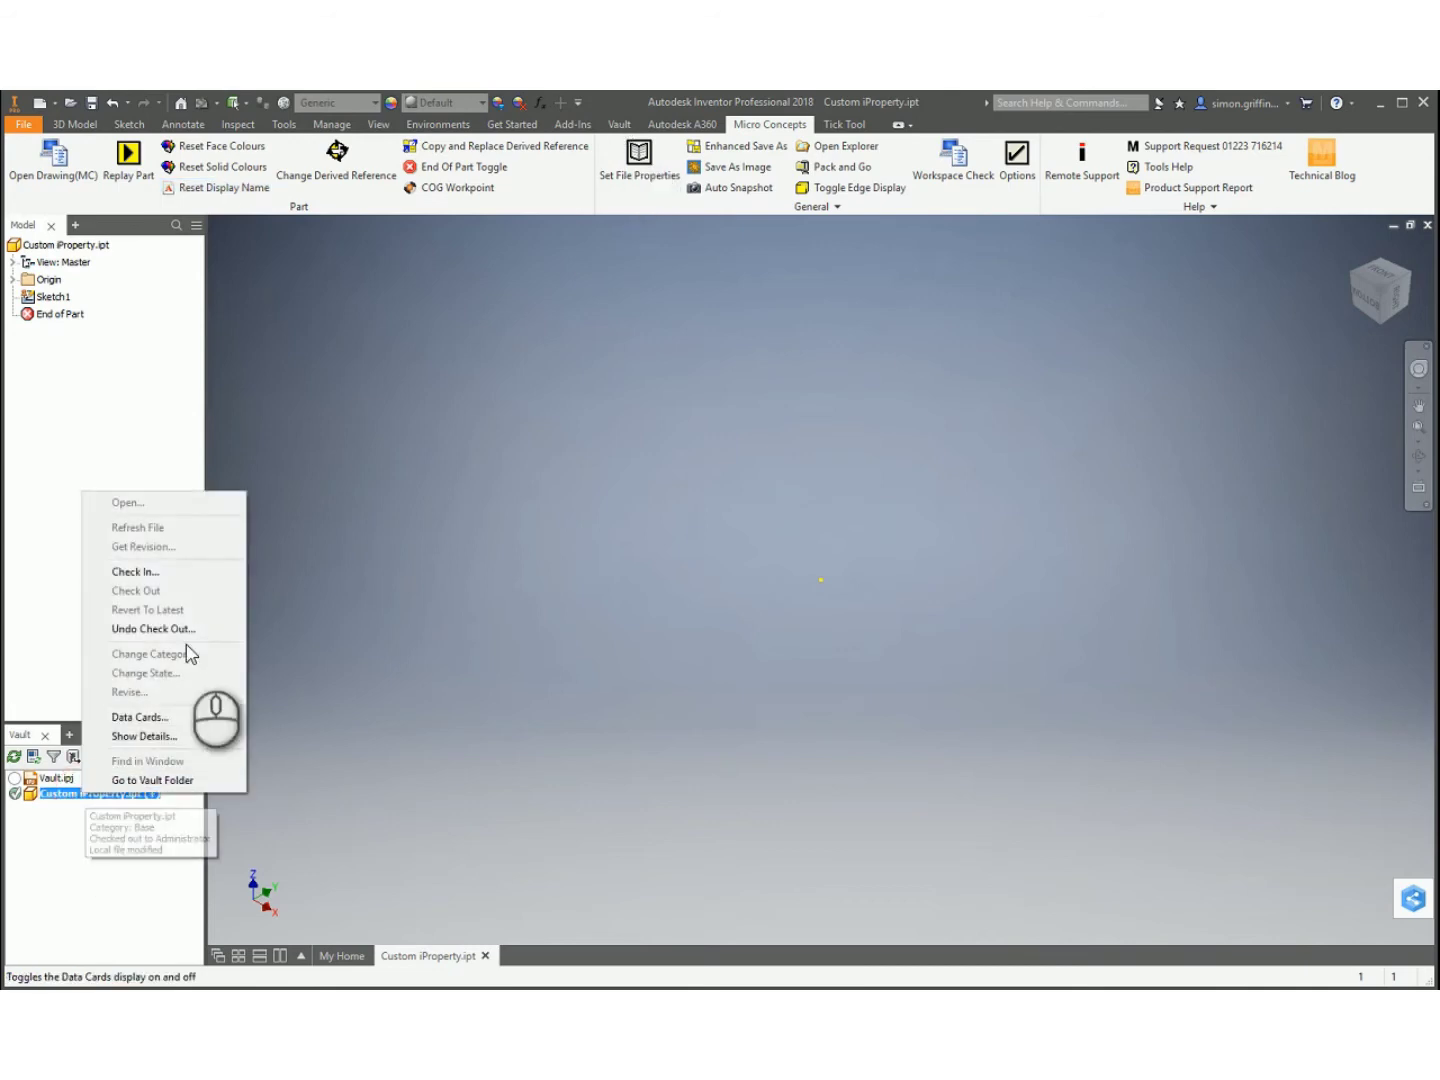
left_click(186, 570)
left_click(915, 743)
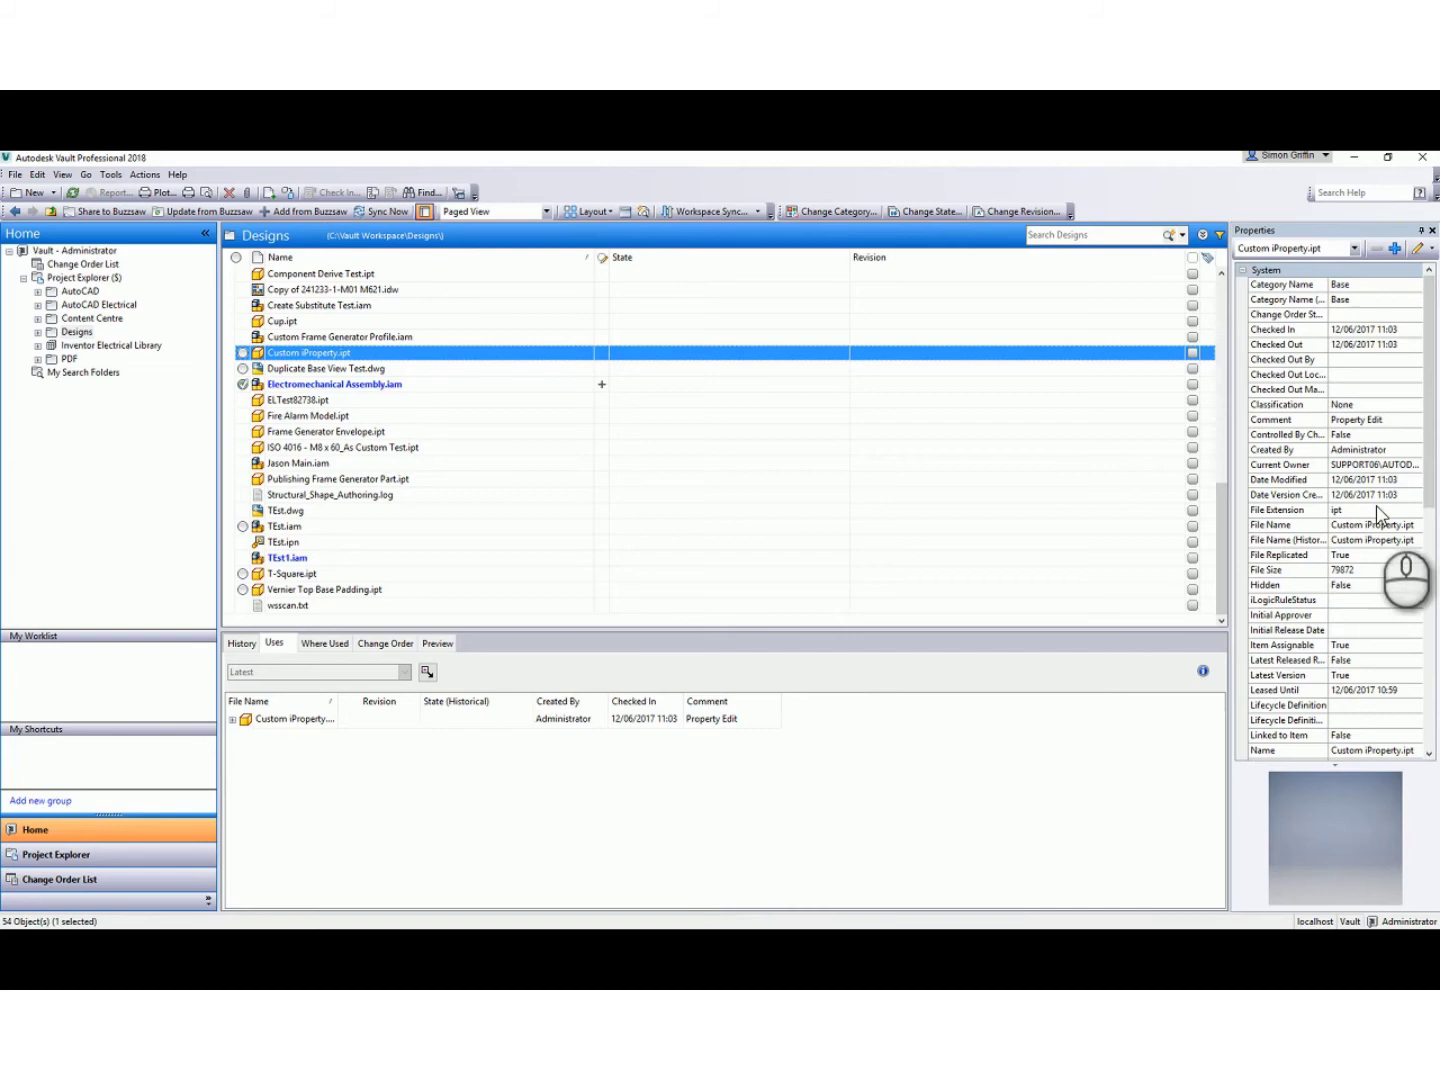
In Vault Professional, refresh the Designs folder and check the New Part Number value among Custom iProperty.ipt's user-defined properties.
left_click_drag(1428, 462, 1430, 735)
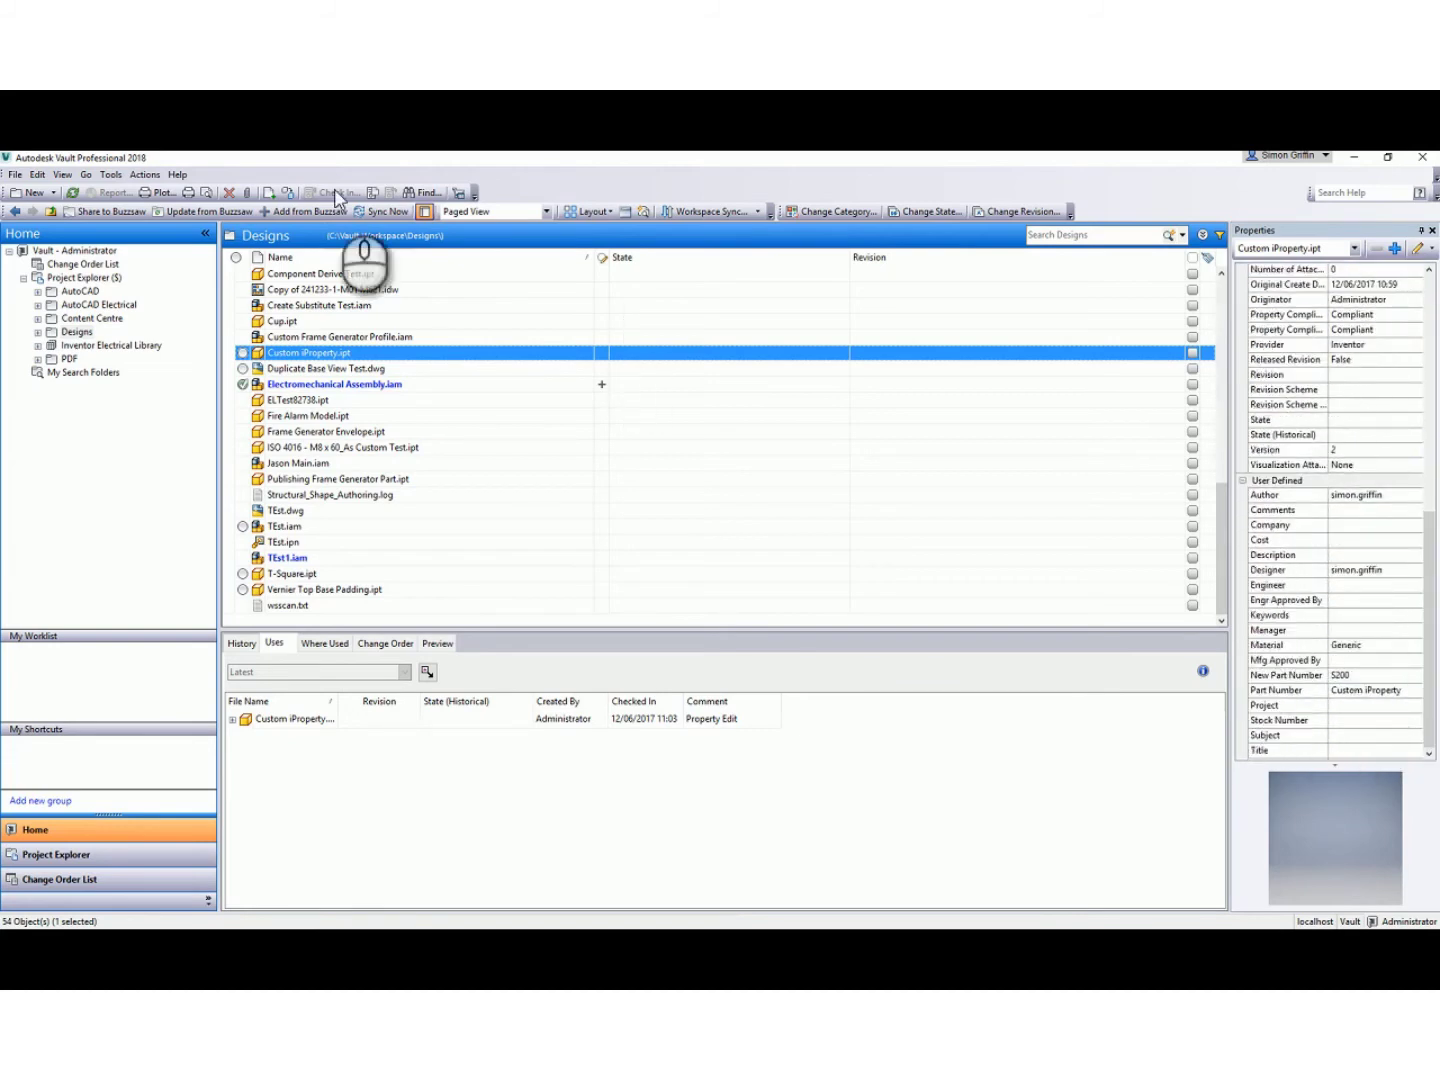
left_click(72, 192)
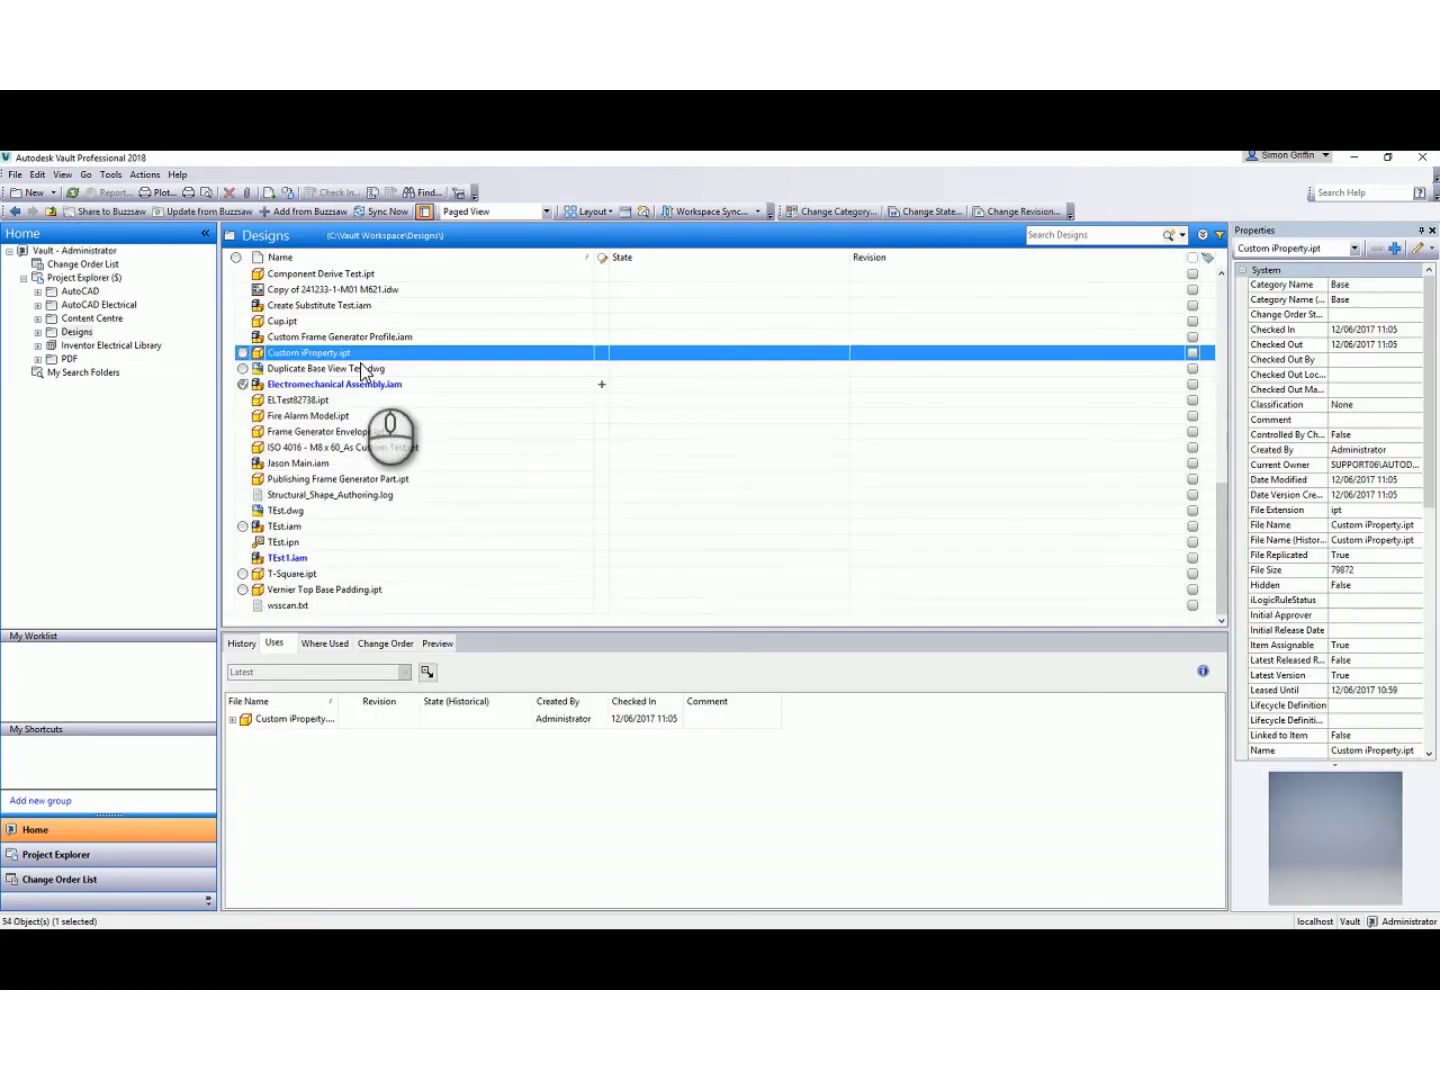
left_click_drag(1429, 452, 1430, 690)
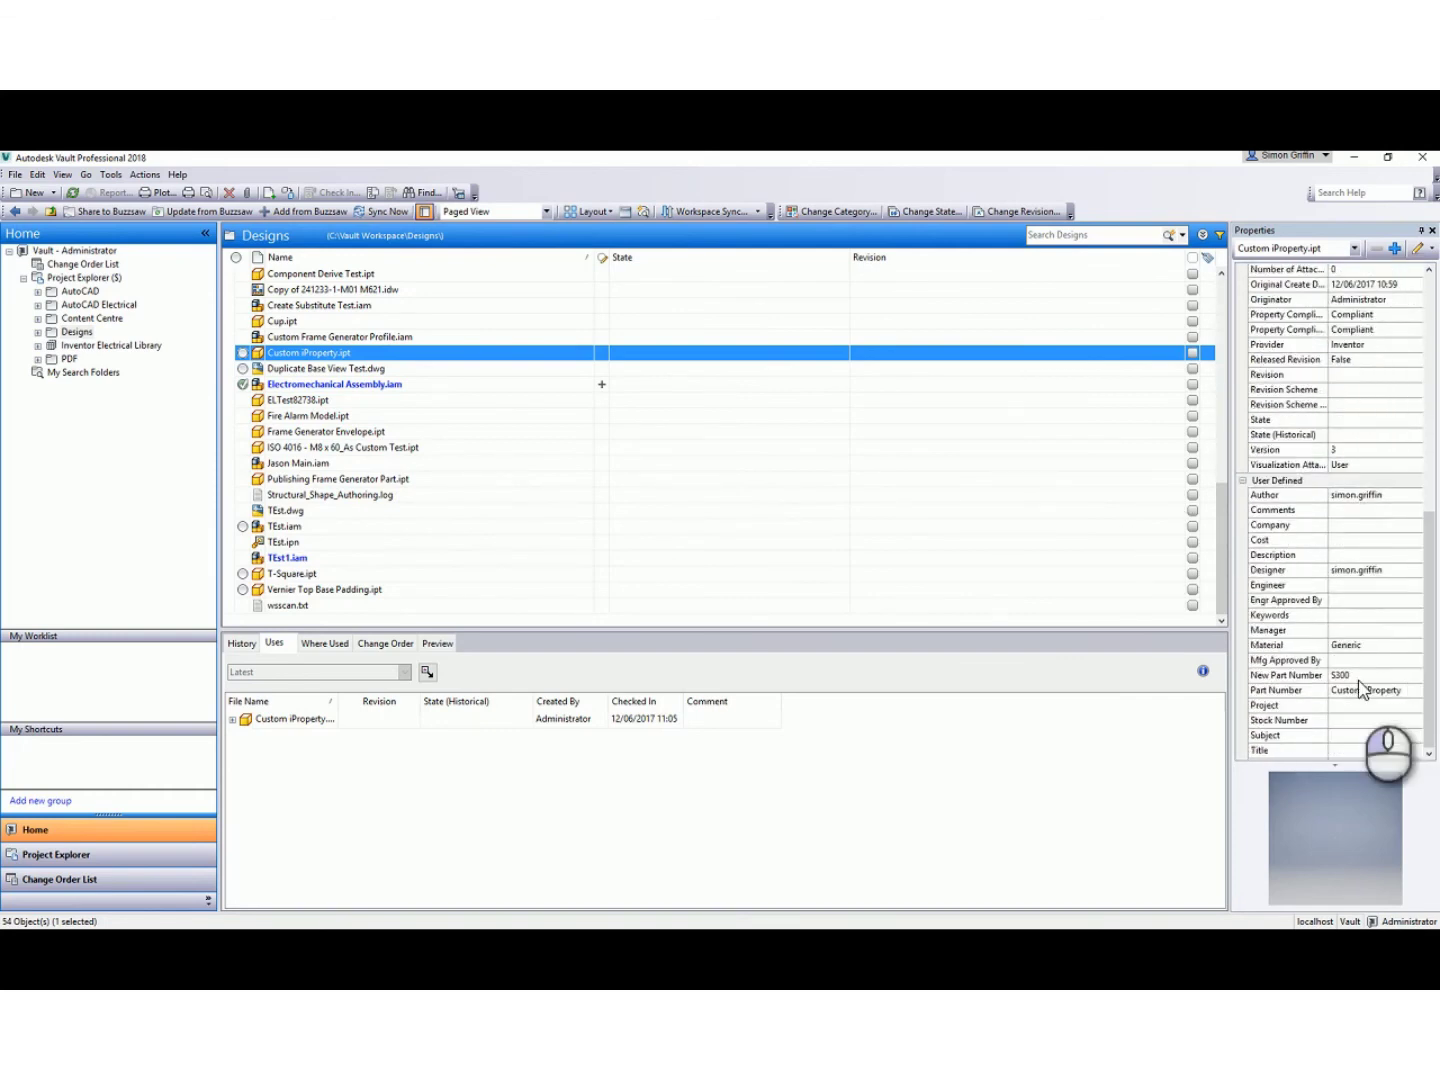